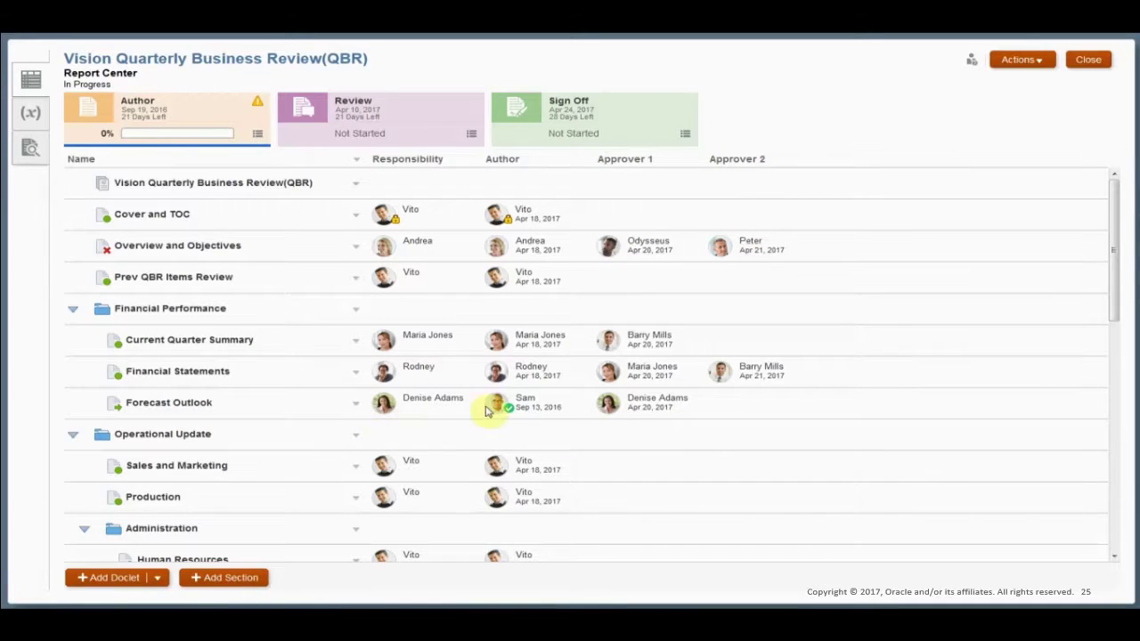
click(350, 351)
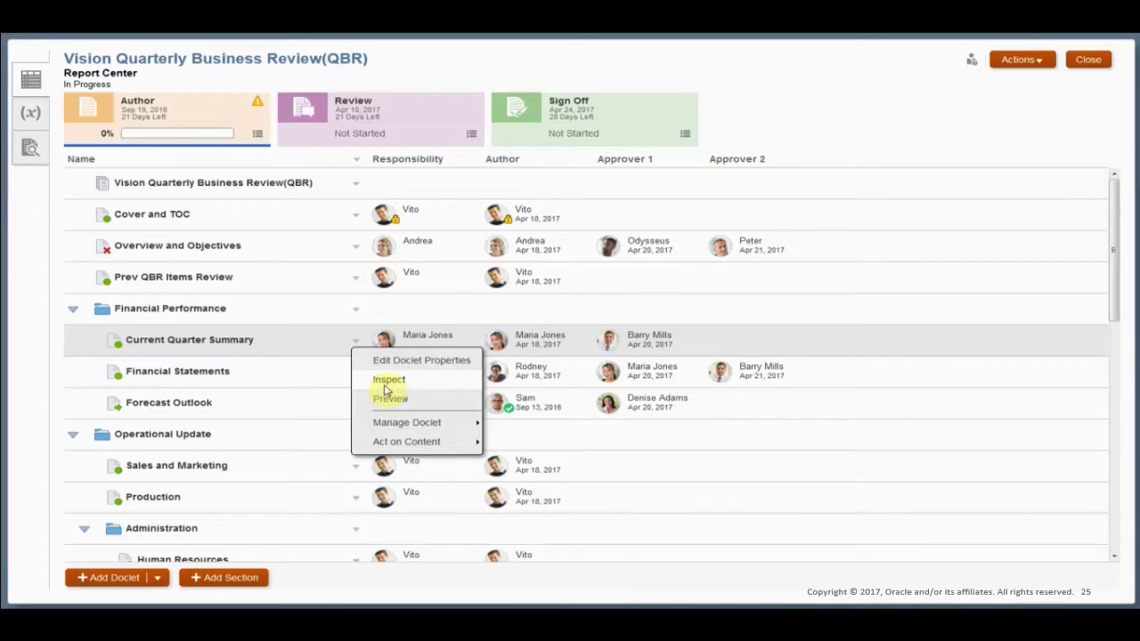
click(387, 383)
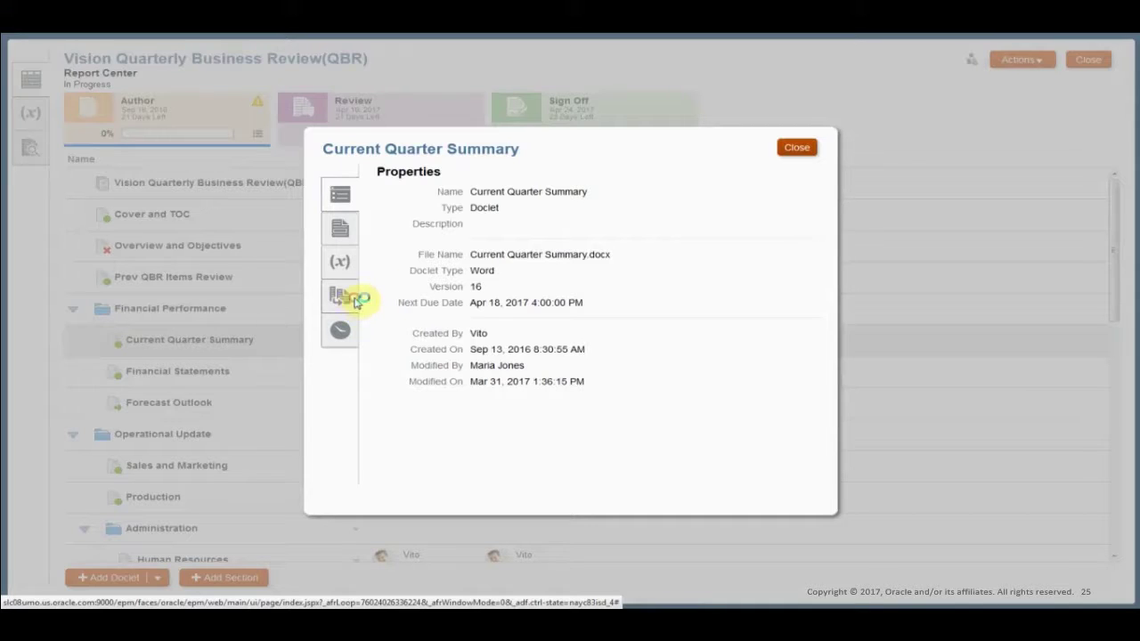
click(356, 300)
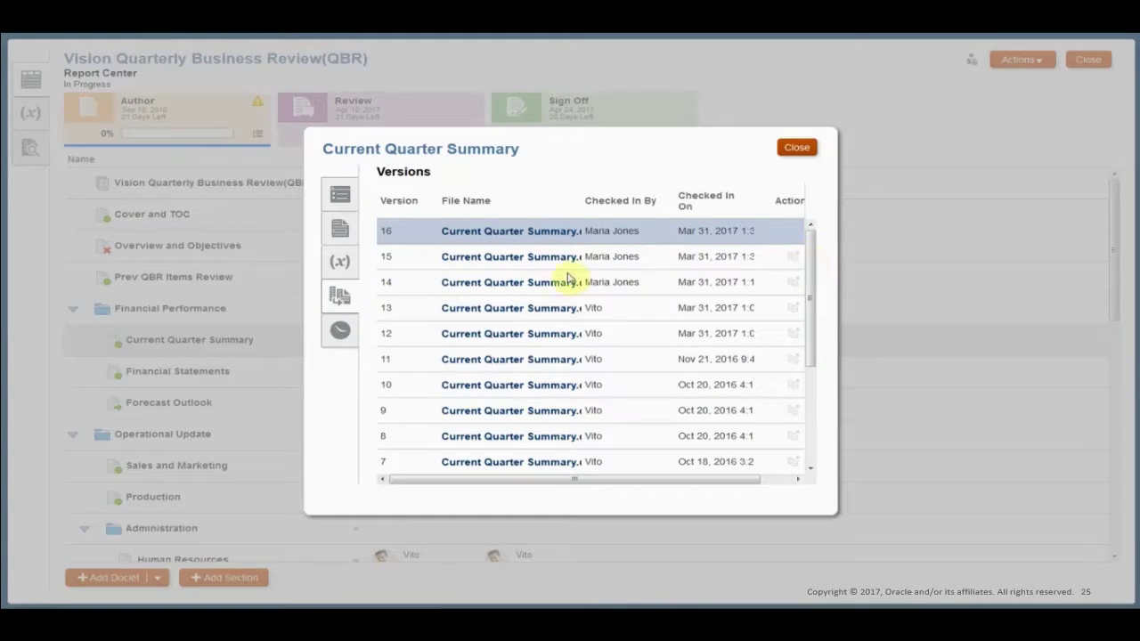
click(344, 335)
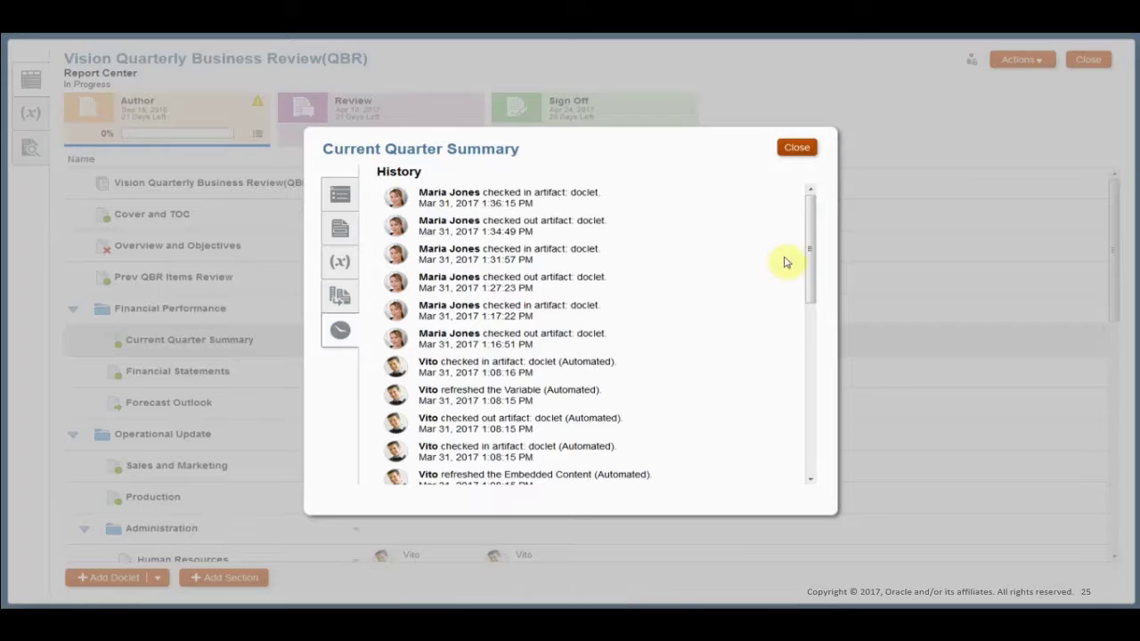
mouse_move(809, 262)
mouse_down()
mouse_move(807, 395)
mouse_move(820, 251)
mouse_up()
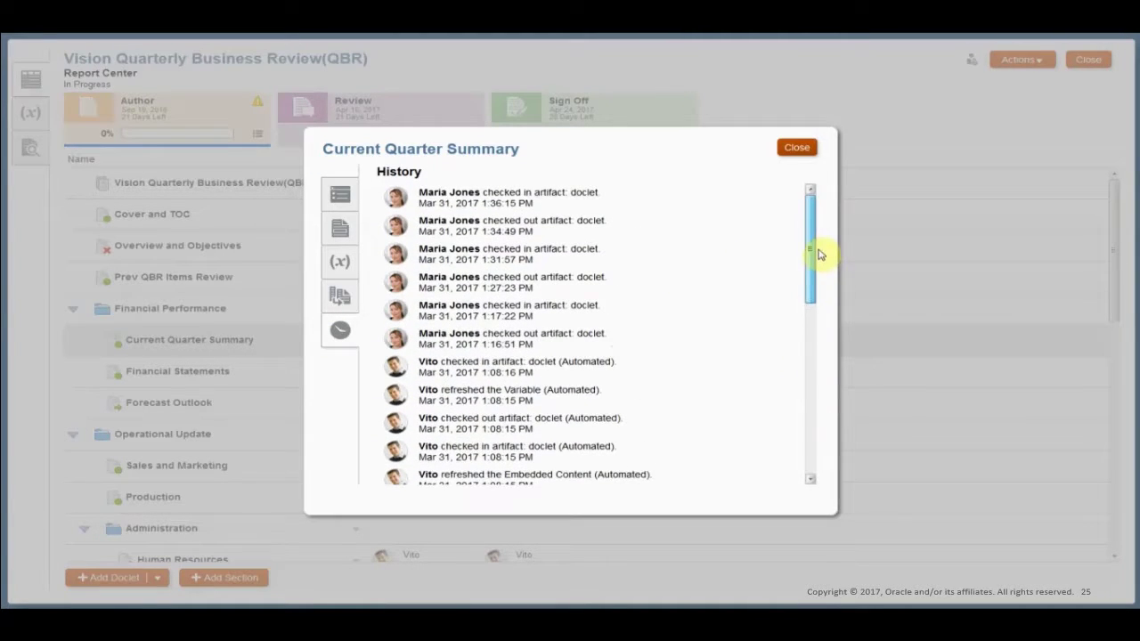
click(795, 149)
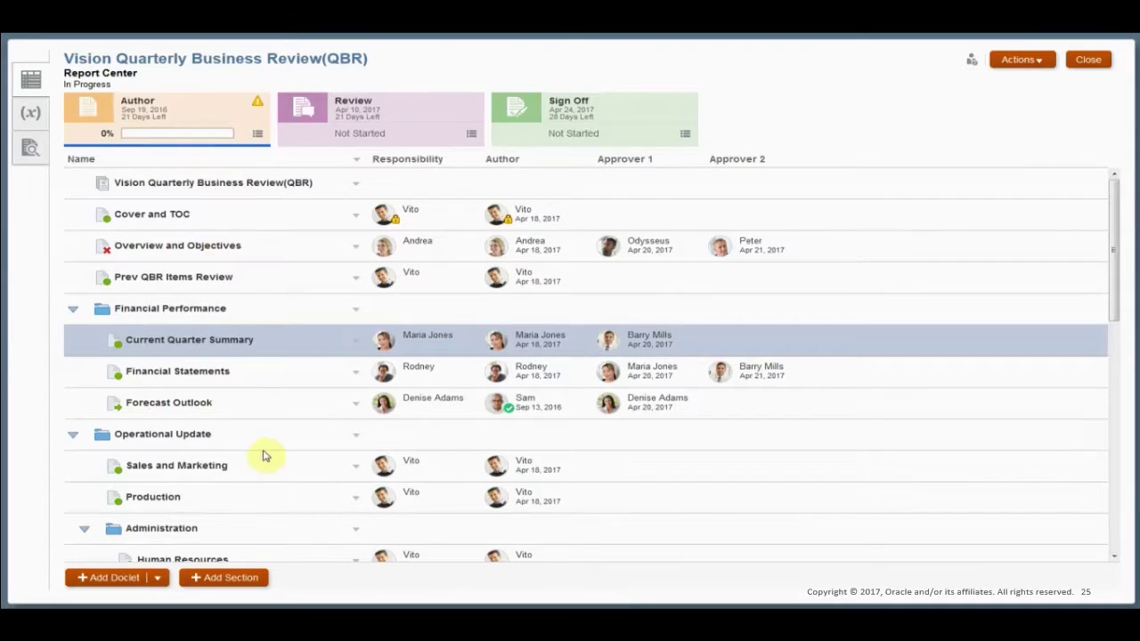
Preview the Current Quarter Summary doclet, then switch to the whole Vision QBR package preview
click(355, 339)
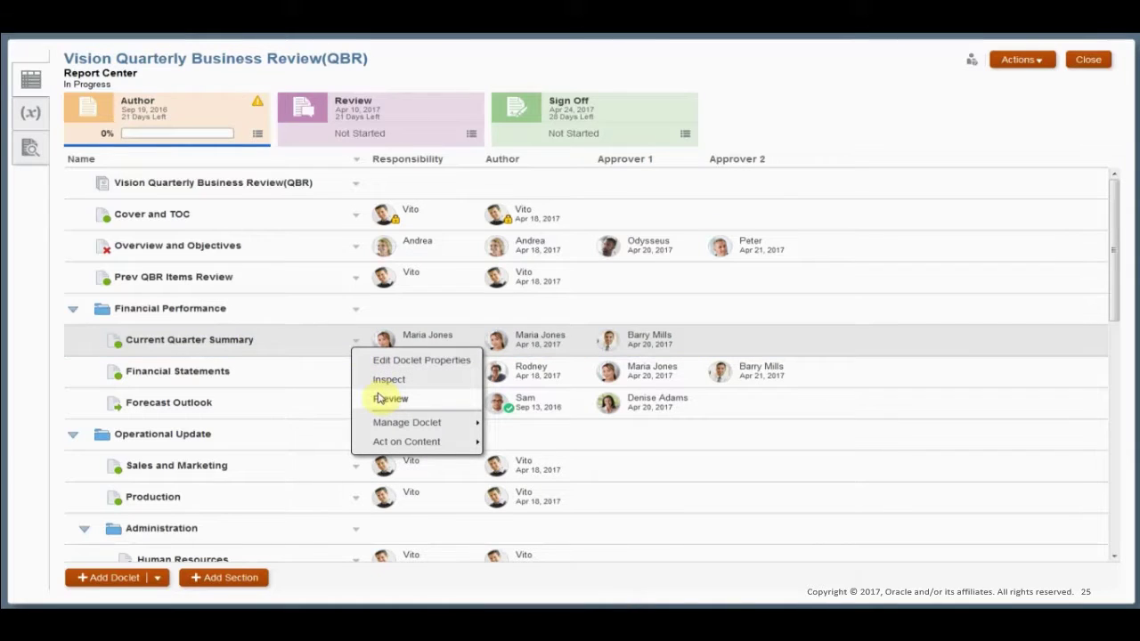
click(383, 398)
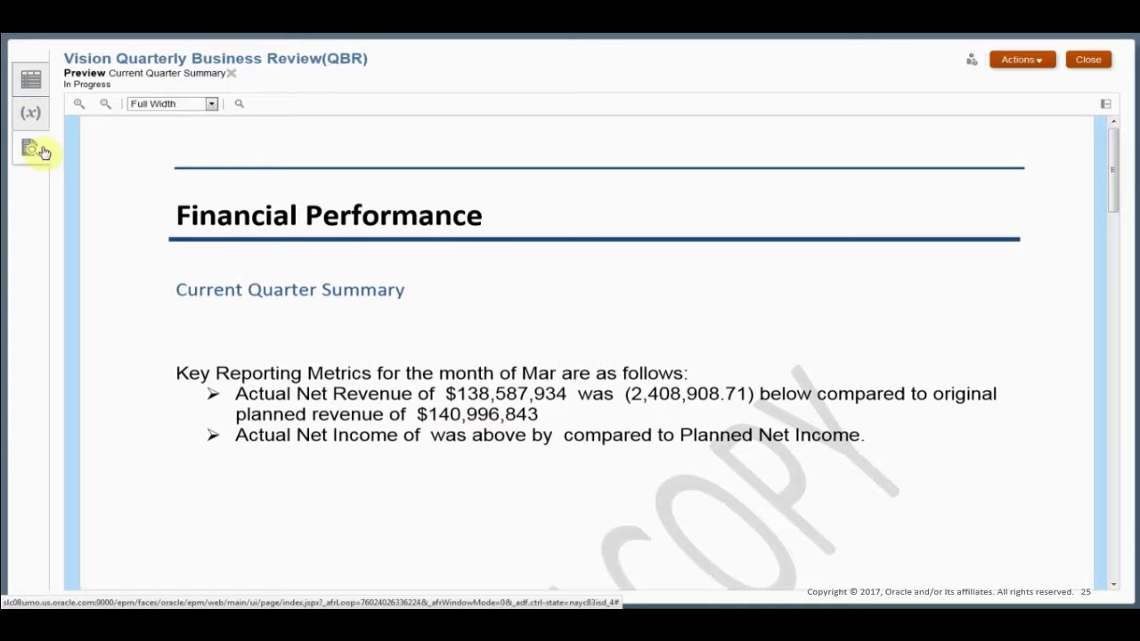
click(229, 74)
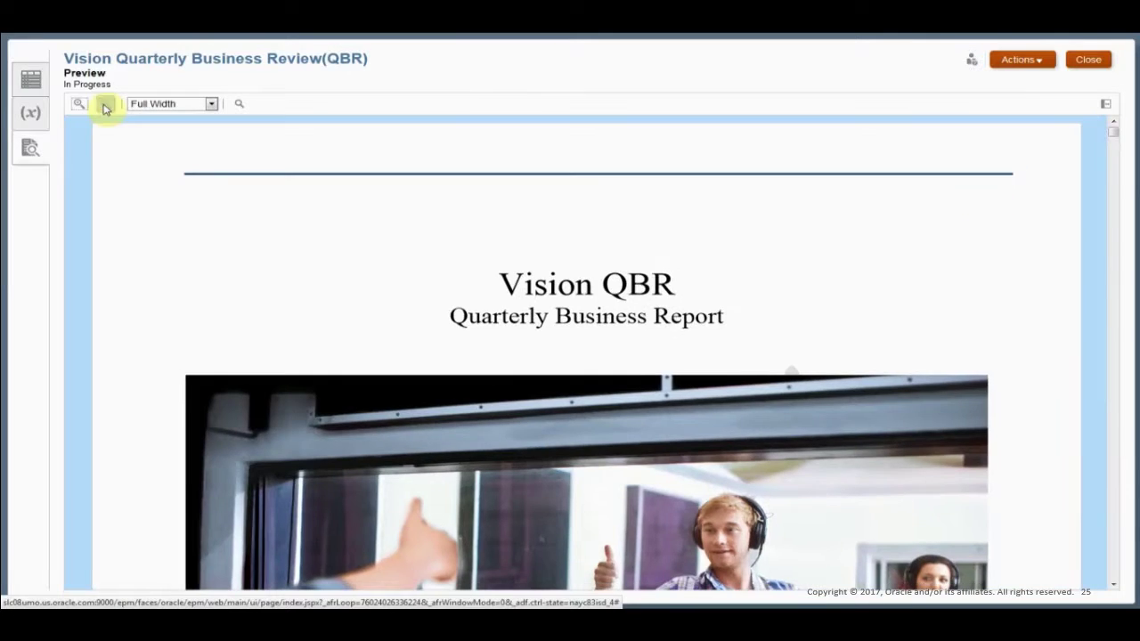
Zoom the package preview out twice and scroll through to the consolidated balance sheet
click(106, 104)
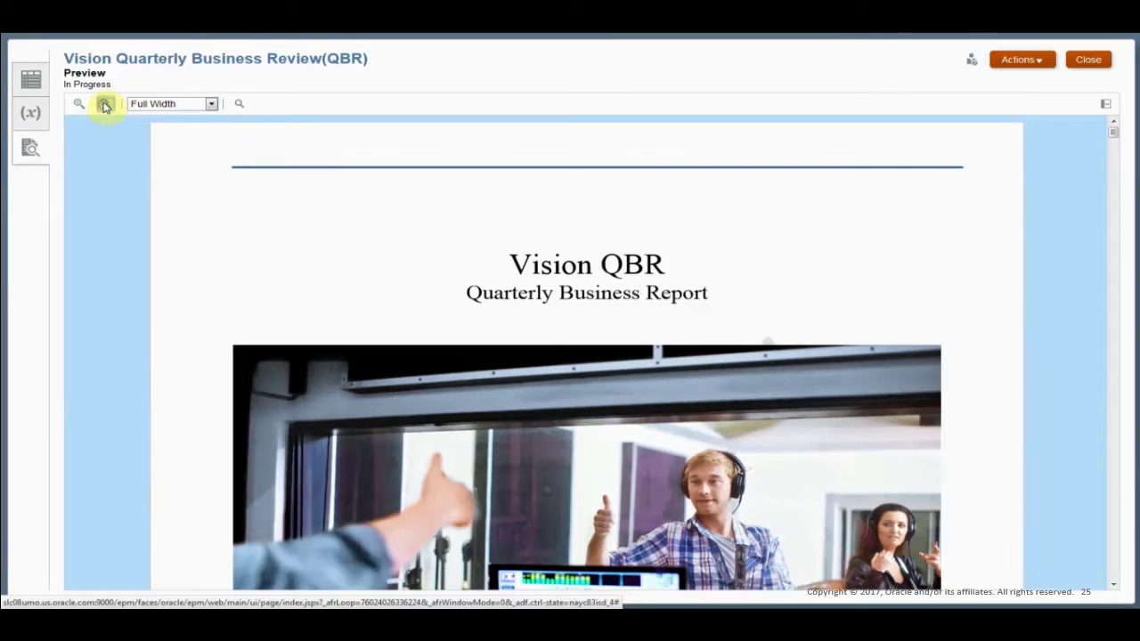
click(106, 104)
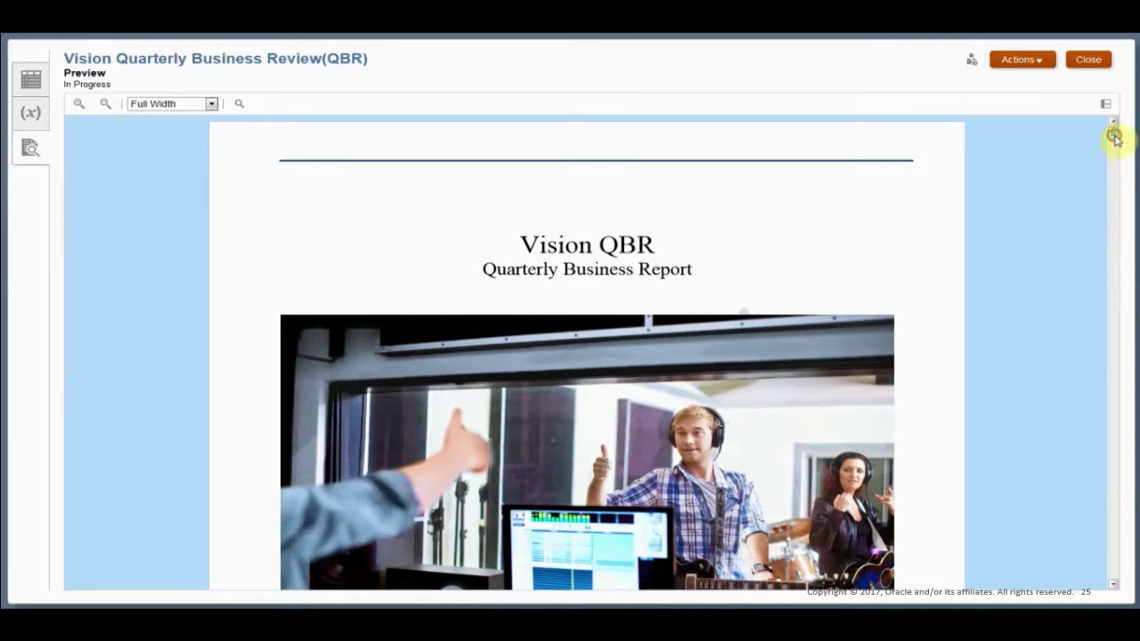
scroll(1114, 133, down, 2)
drag(1122, 166, 1104, 125)
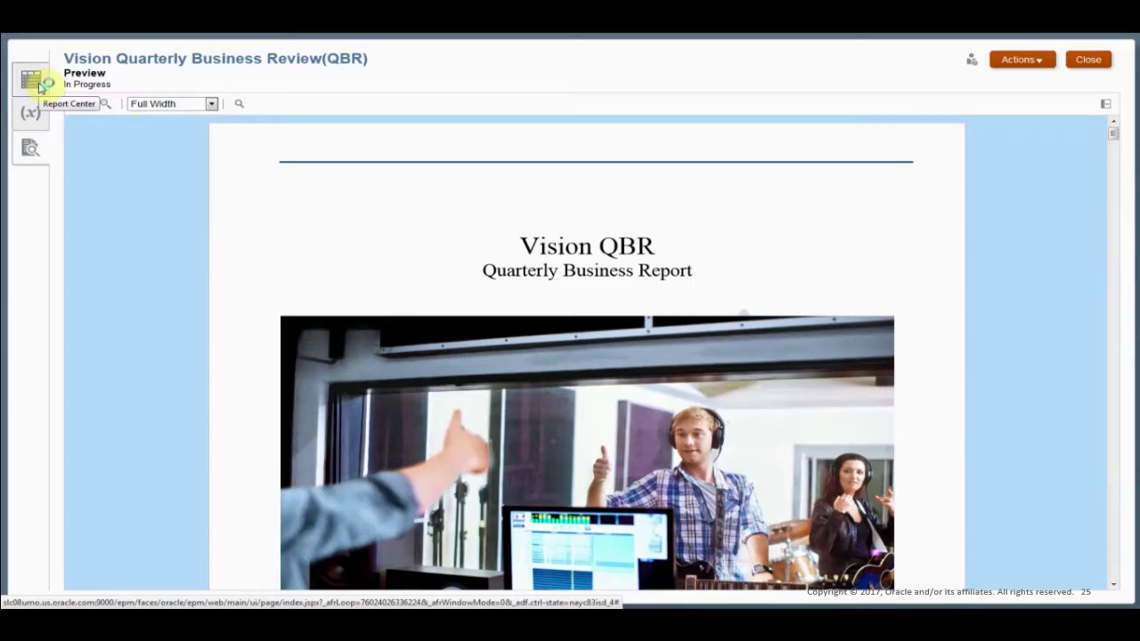
Reopen the most recent Vision Quarterly Business Review package from Report Packages and exit full screen
click(31, 82)
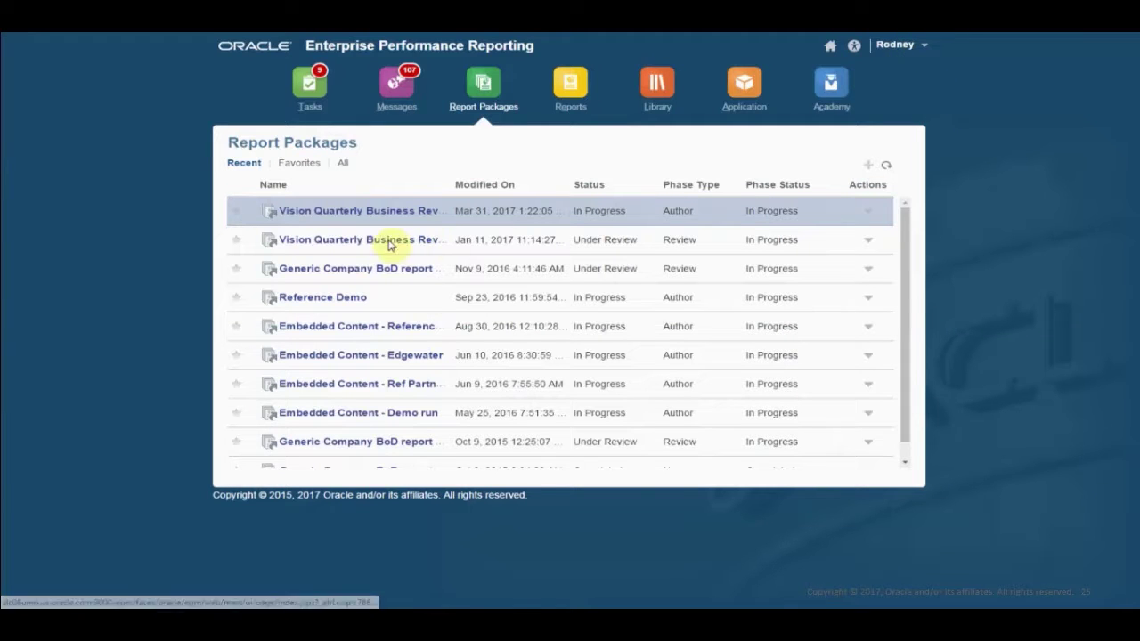
click(381, 213)
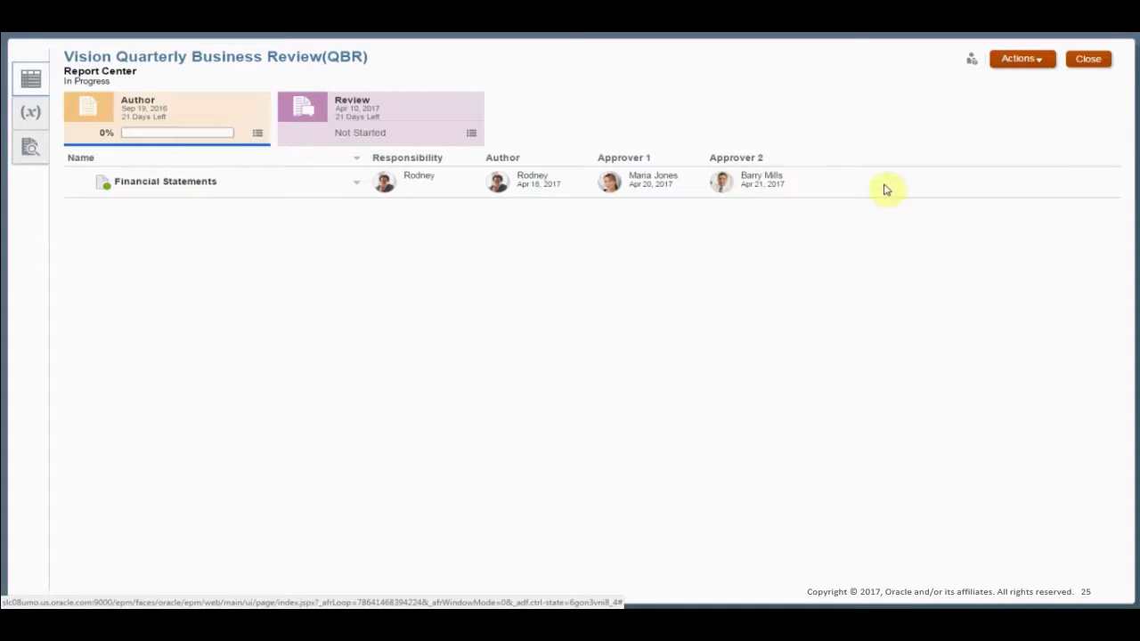
key(F11)
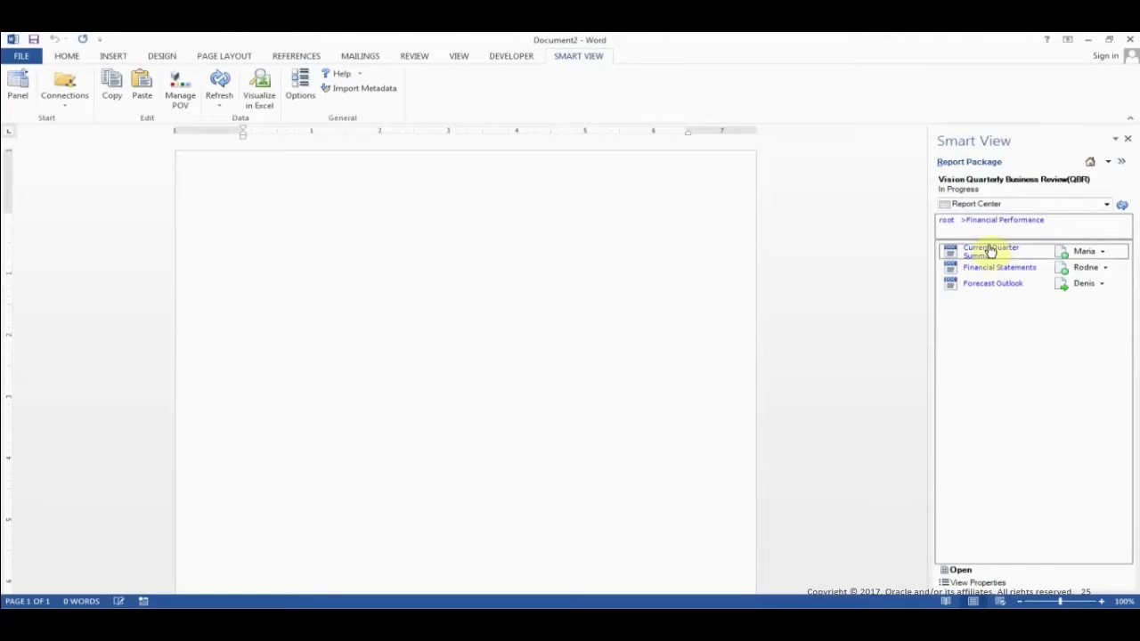
Open the Current Quarter Summary doclet in Word and check it out for editing
click(989, 251)
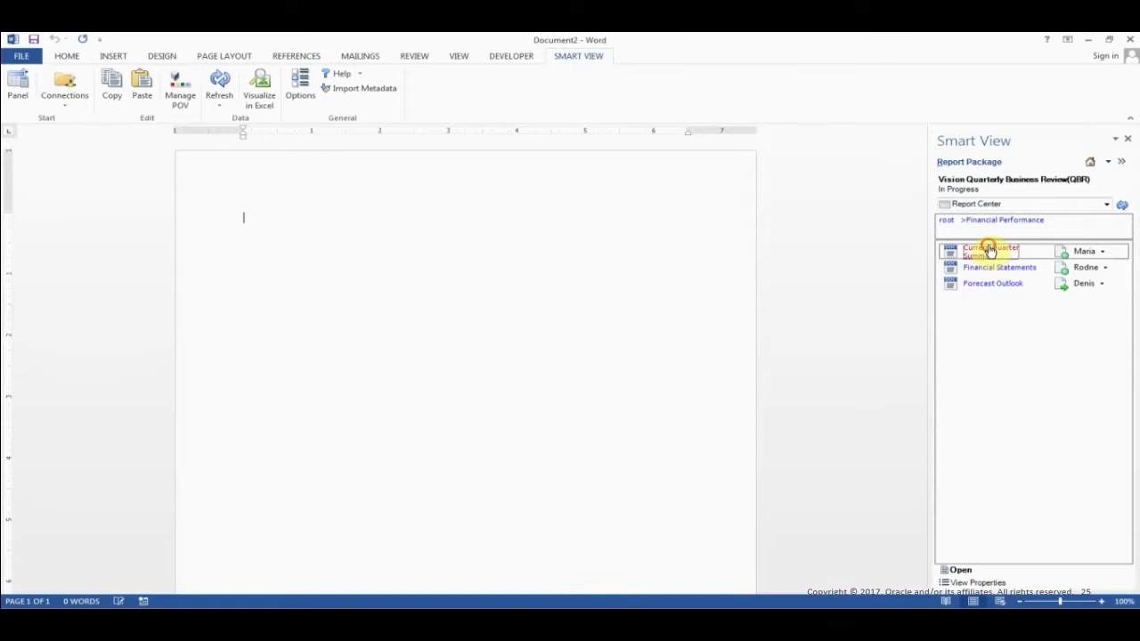
click(953, 569)
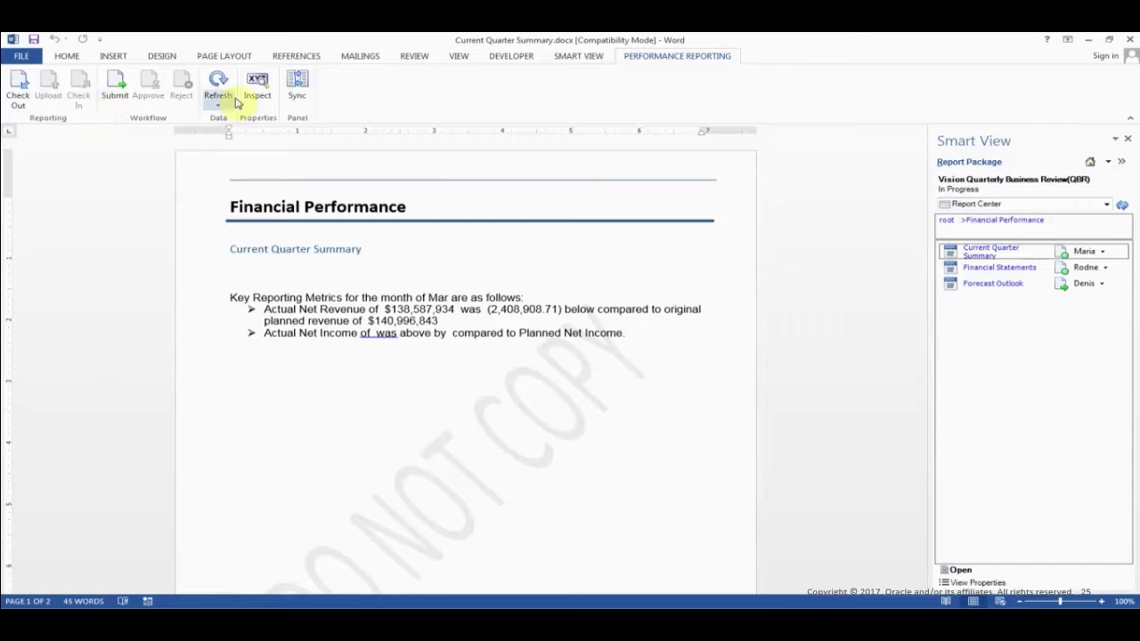
click(16, 94)
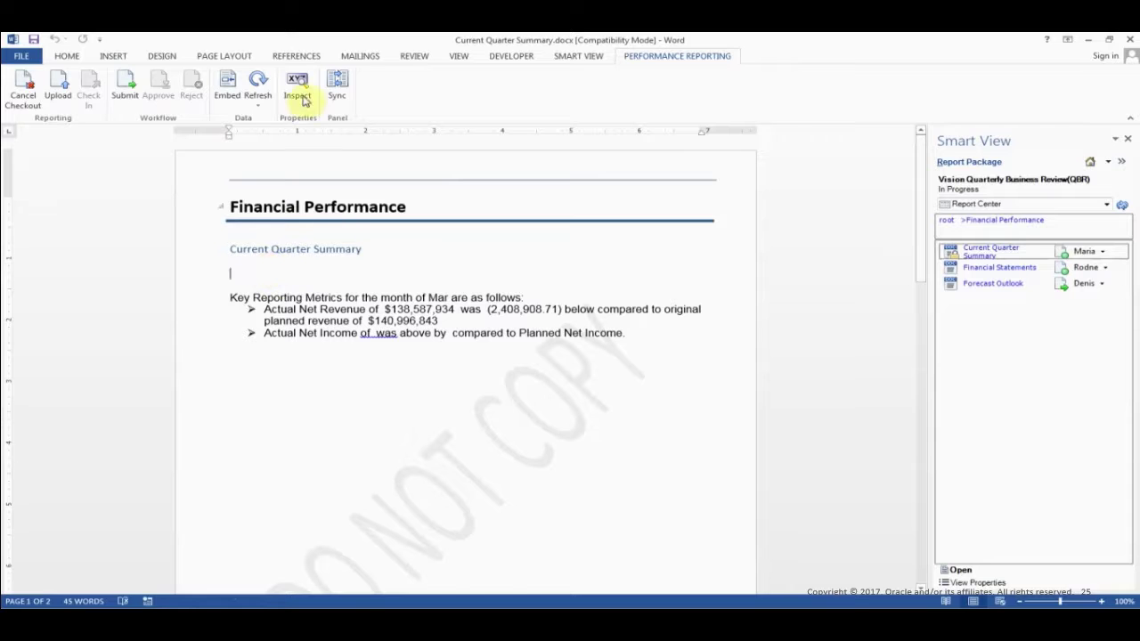
Embed the Summary_IS income statement table (March and YTD actual vs plan) in the doclet
click(238, 89)
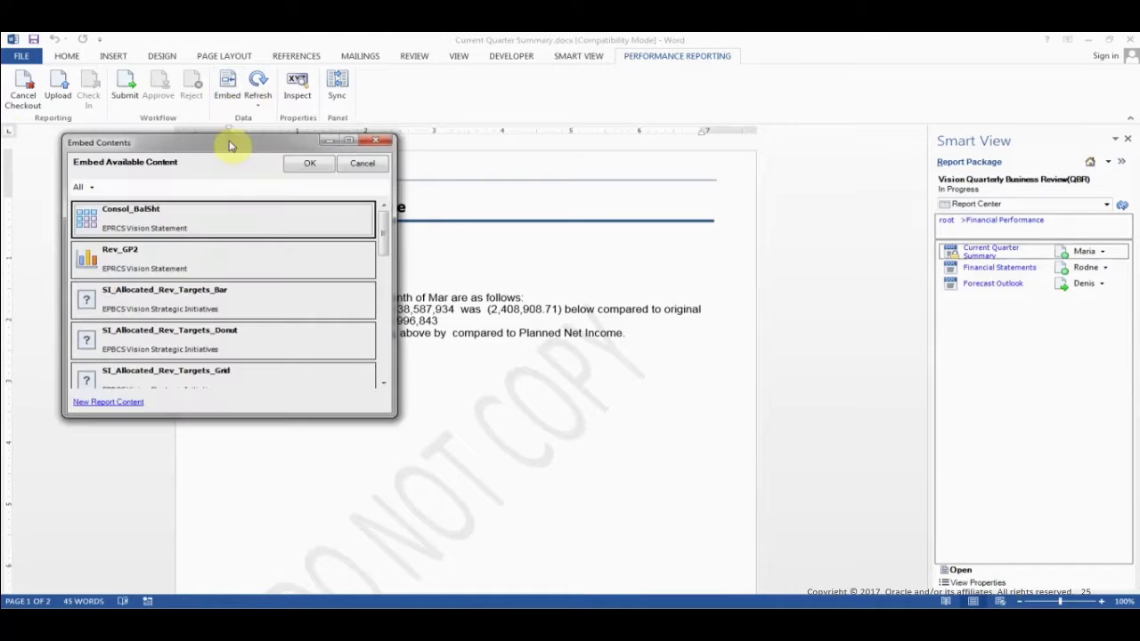
drag(353, 233, 375, 313)
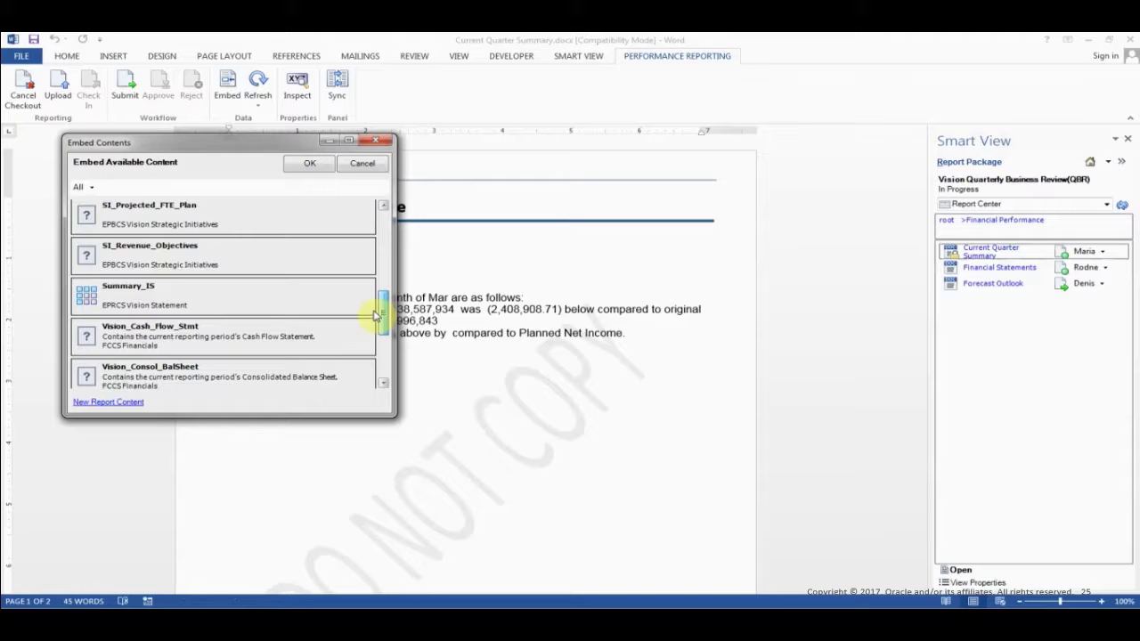
mouse_move(382, 580)
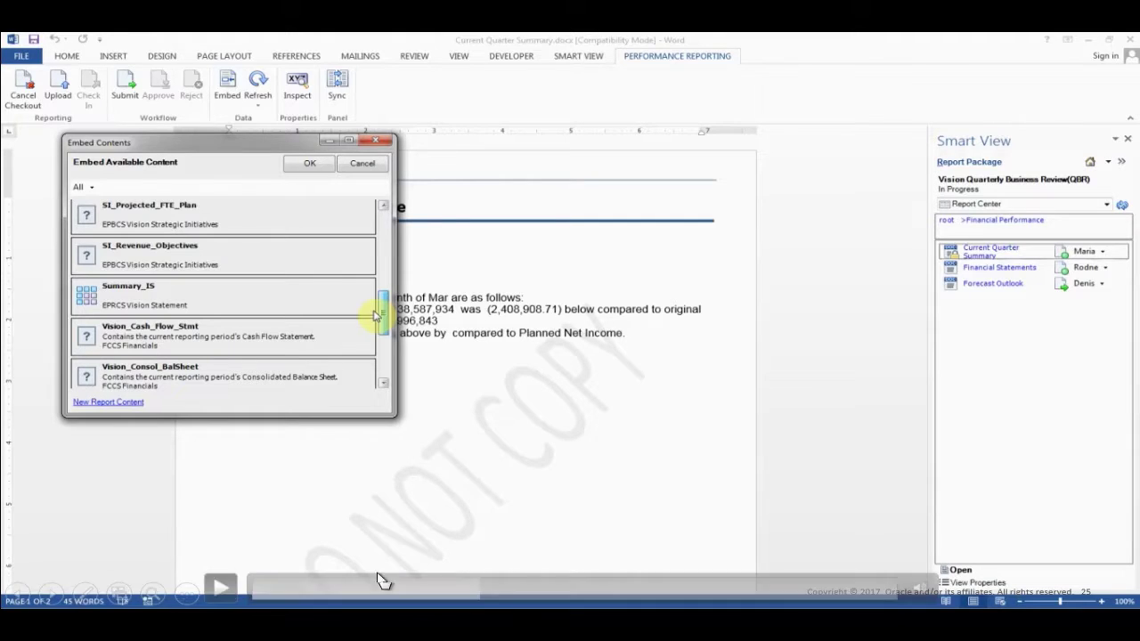
click(230, 592)
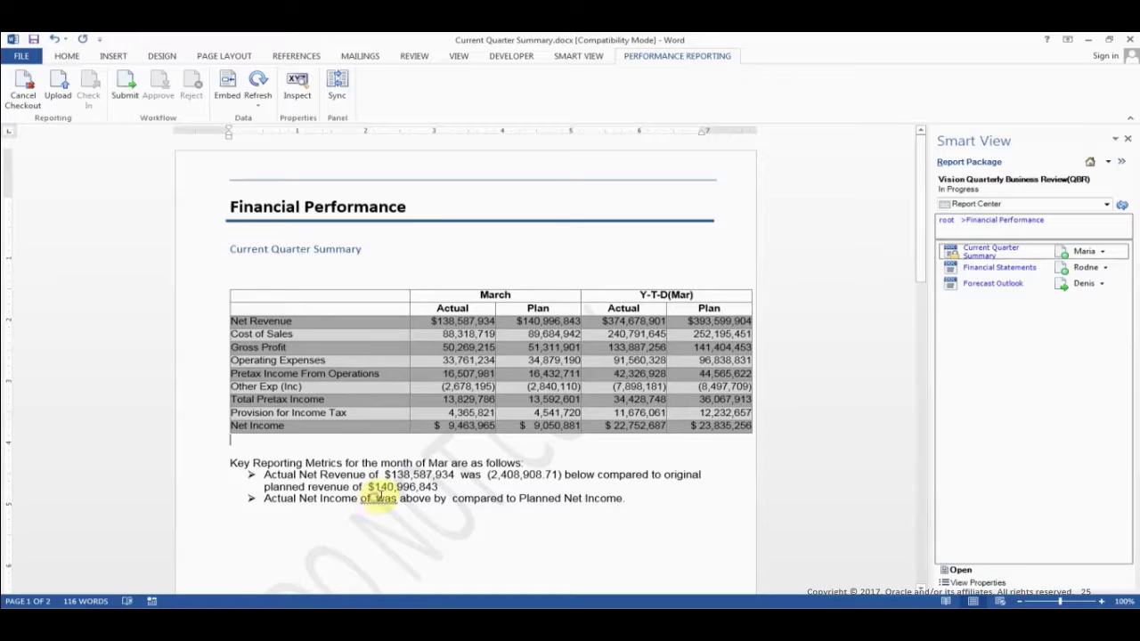
Insert the NetIncome_Value variable ($9,463,965) after 'Actual Net Income of'
click(376, 498)
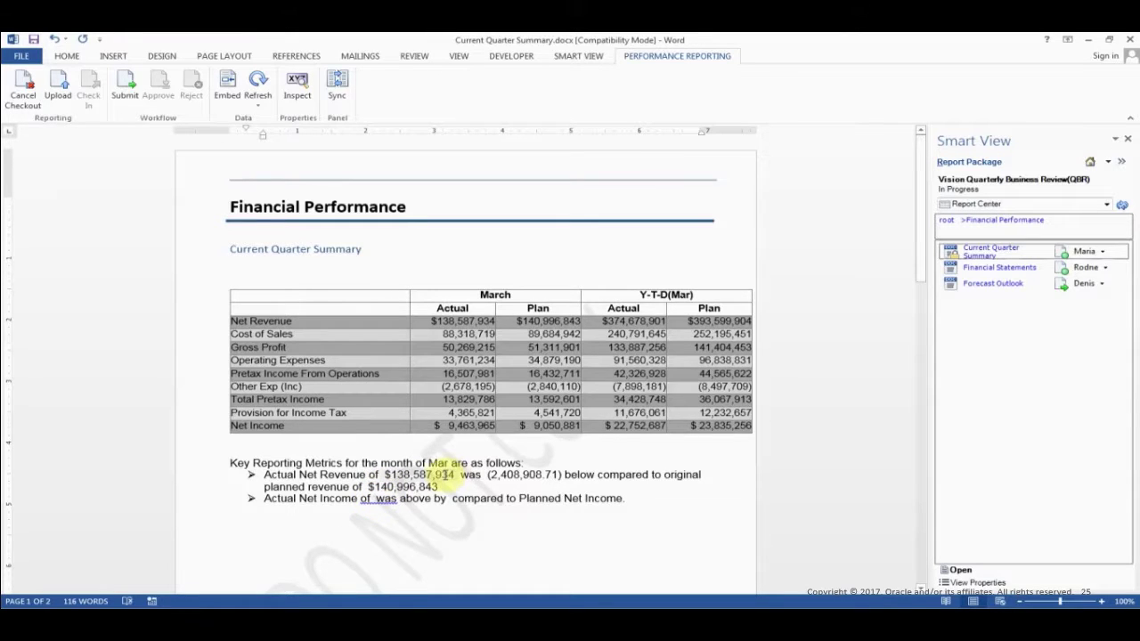
click(1106, 206)
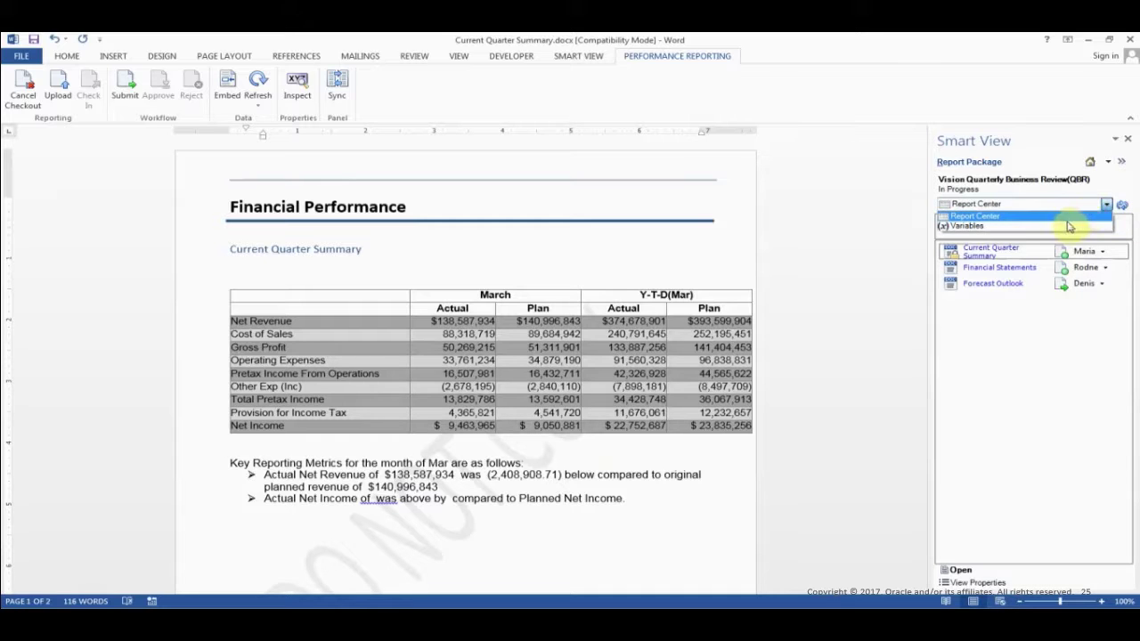
click(1069, 227)
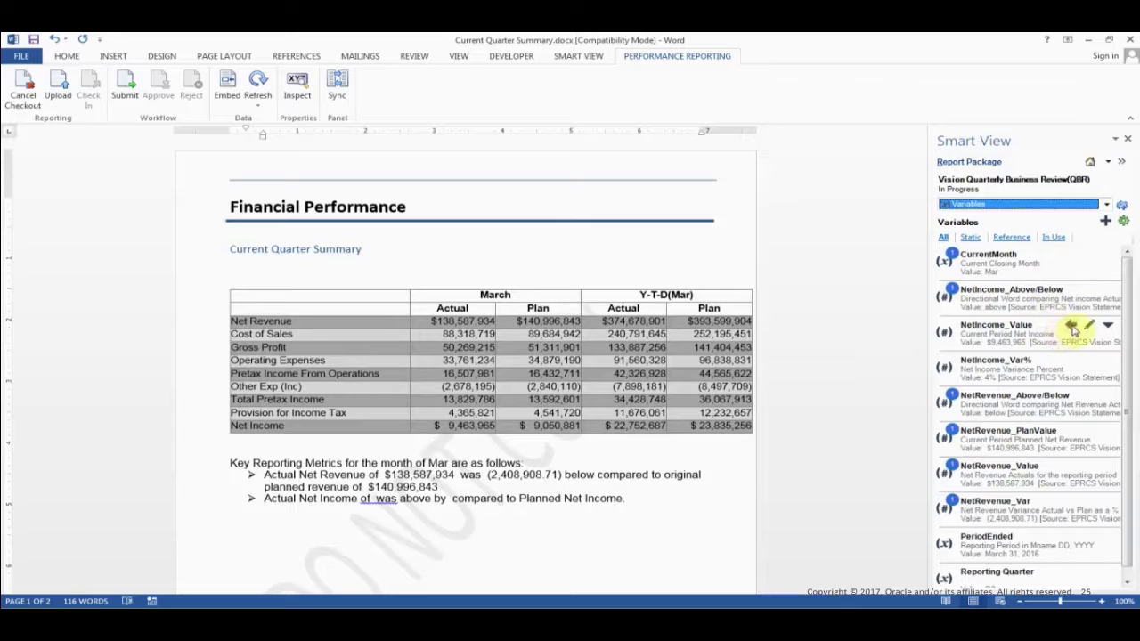
click(1073, 327)
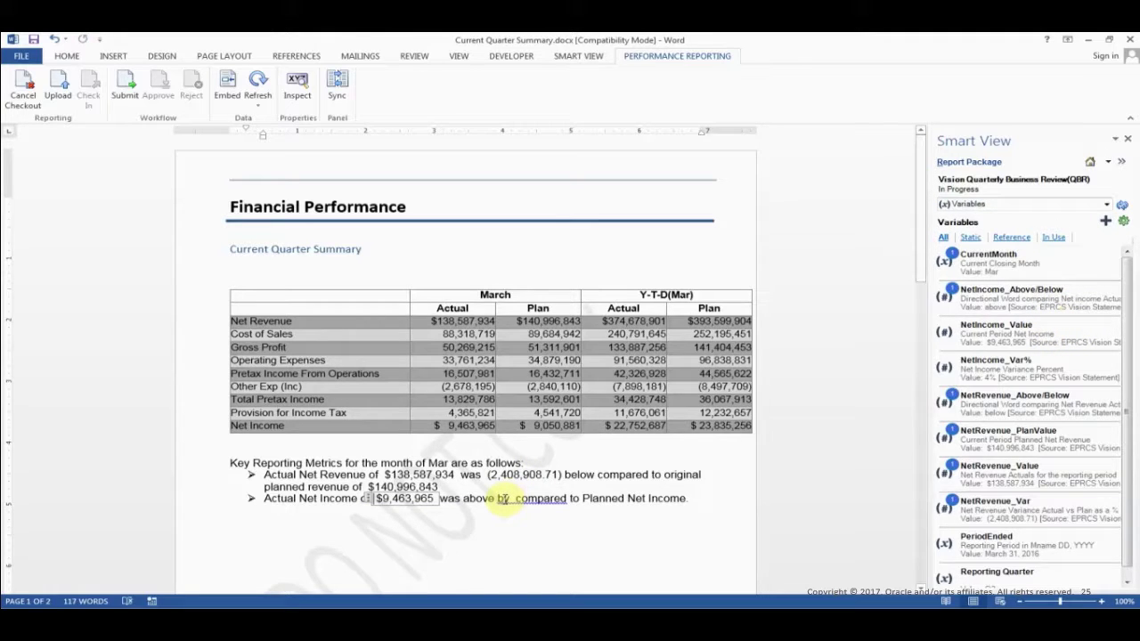
Insert the NetIncome_Var% variable (4%) after 'by' and paste the commentary below the bullets
double_click(502, 500)
click(513, 499)
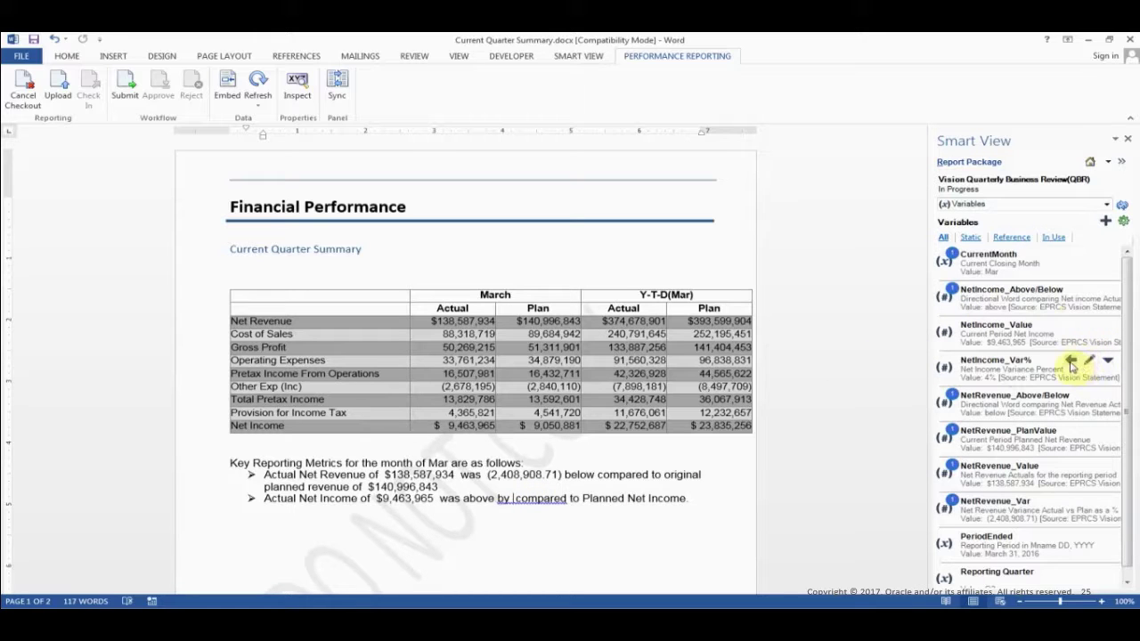
click(1071, 361)
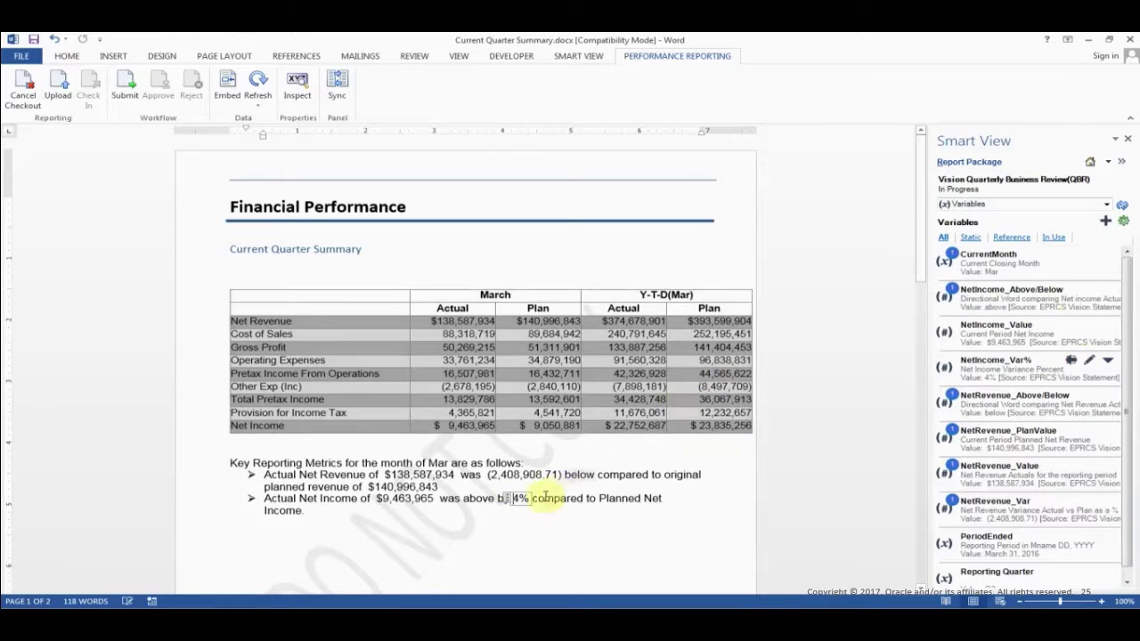
click(290, 533)
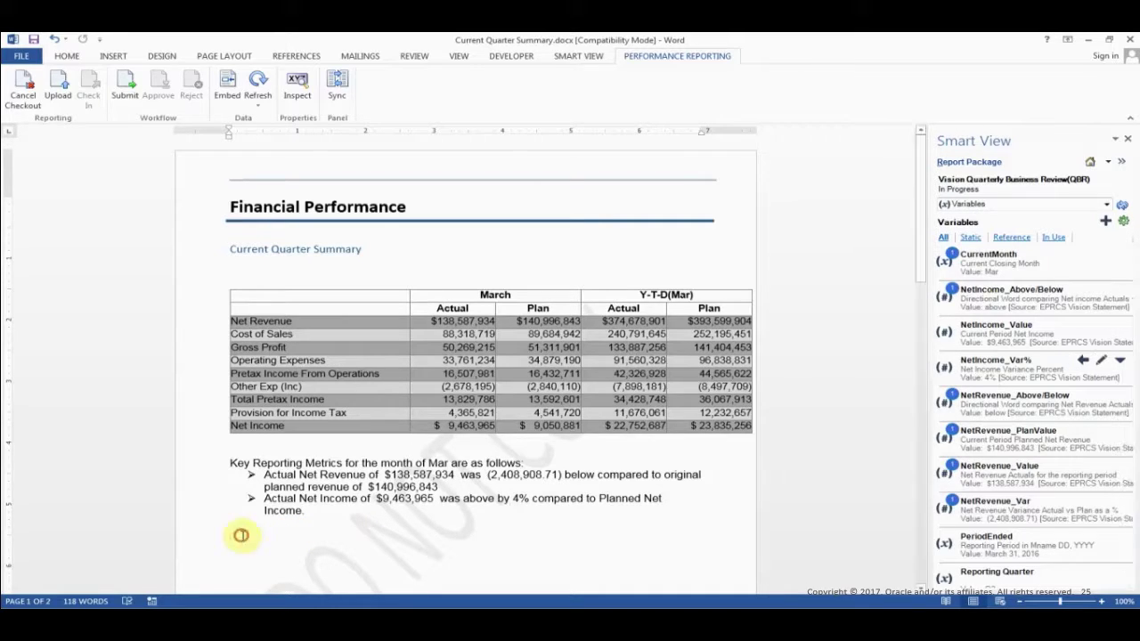
key(ctrl+v)
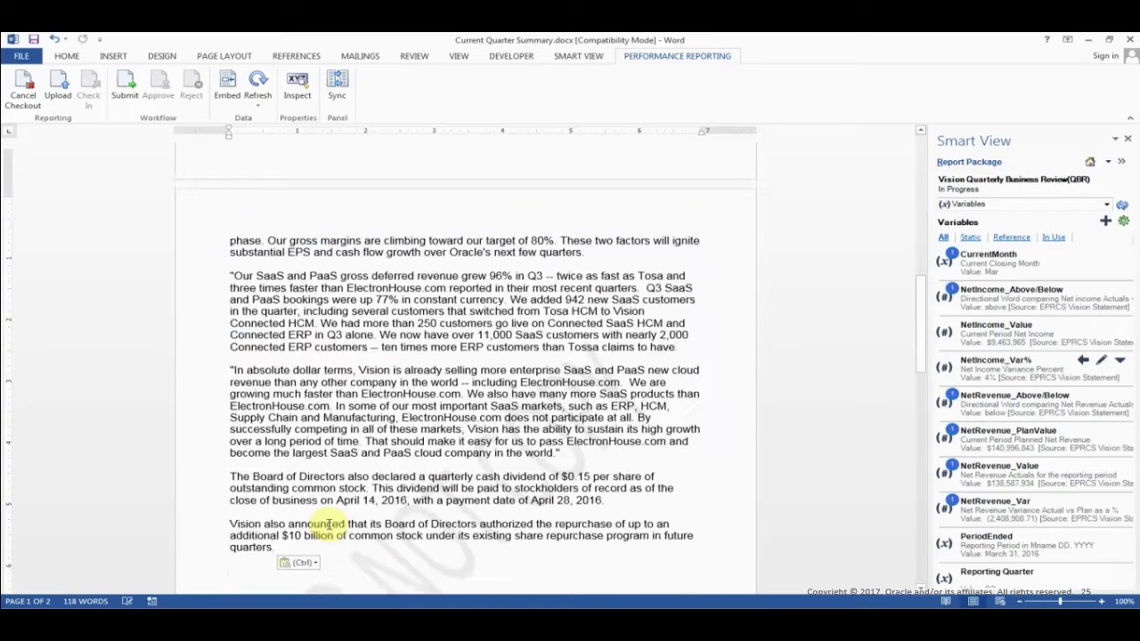
Upload and check in the edited Current Quarter Summary doclet, then minimize Word
scroll(445, 453, up, 6)
scroll(456, 453, up, 6)
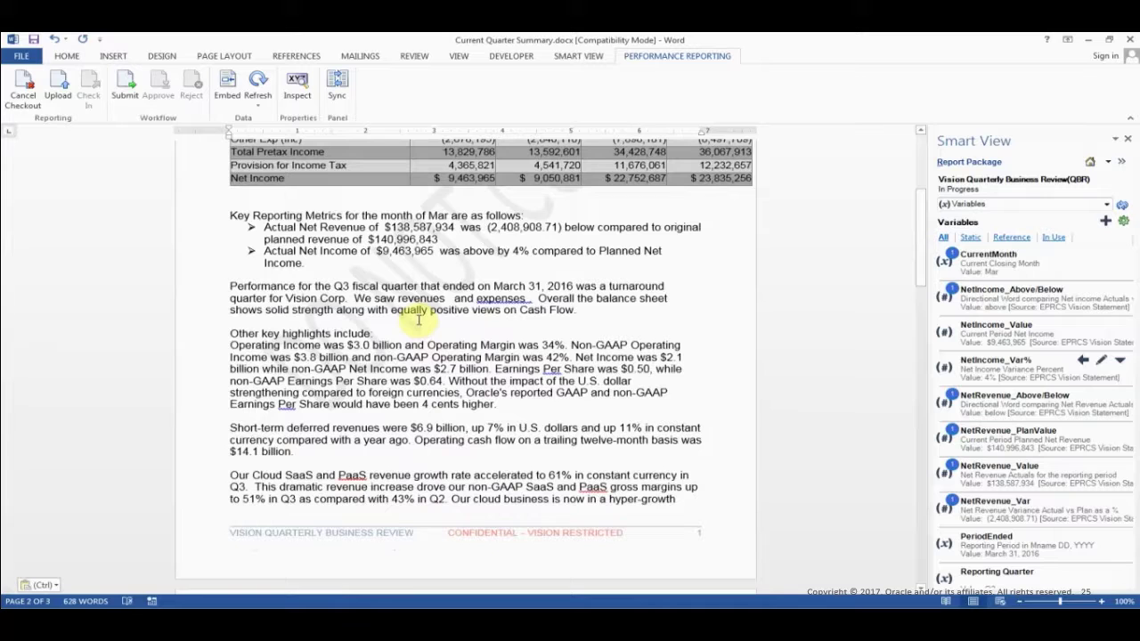
scroll(407, 299, up, 5)
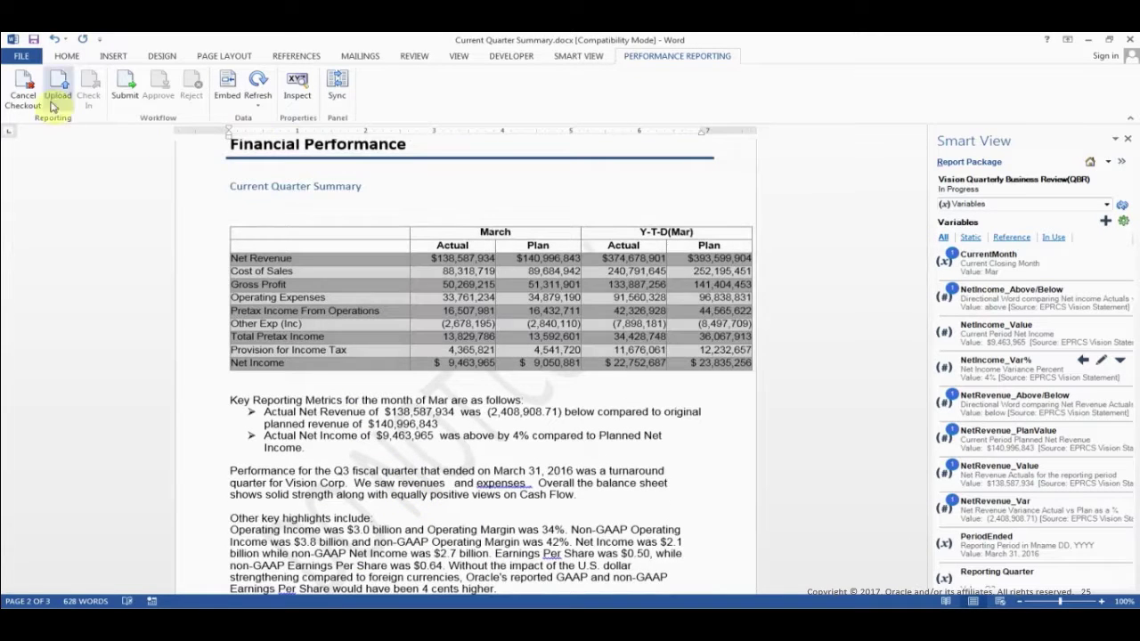
click(50, 95)
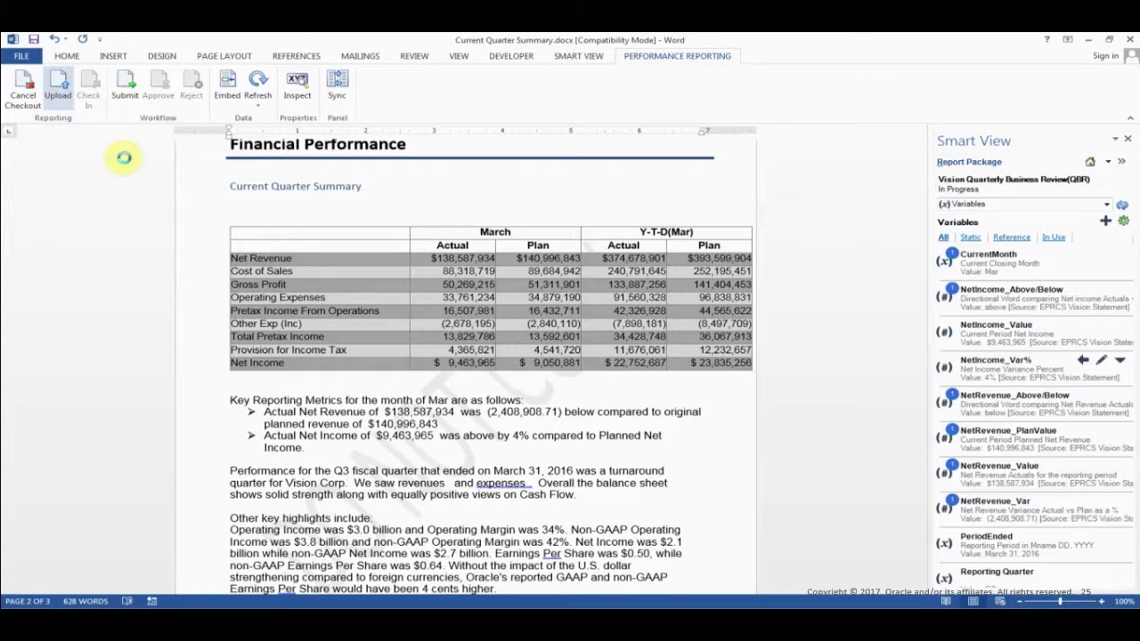
click(630, 381)
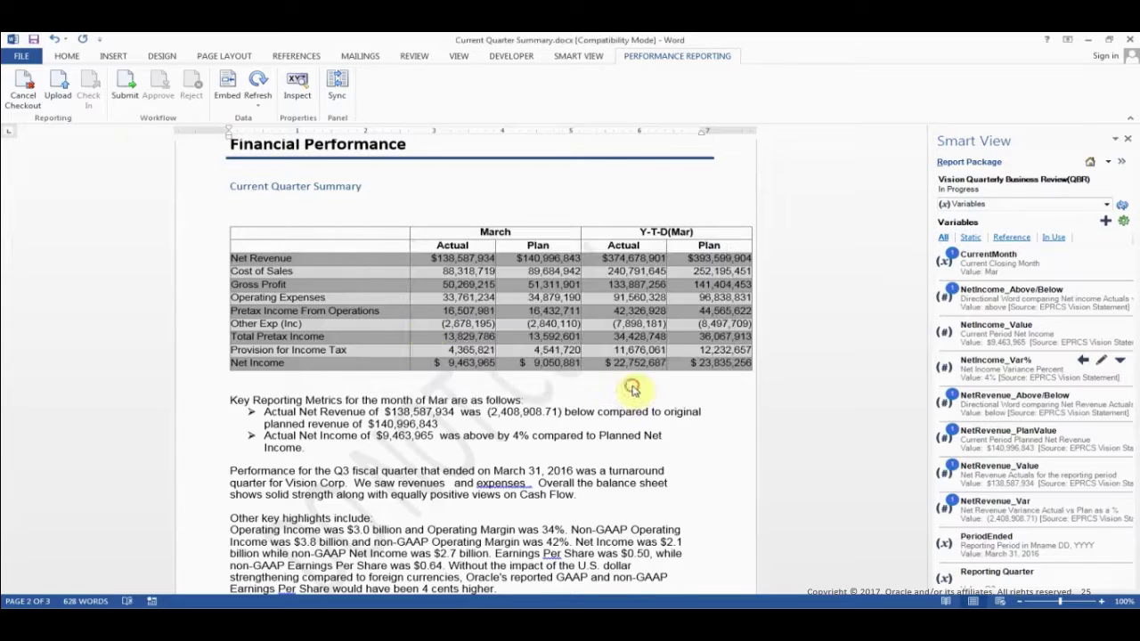
scroll(407, 313, up, 2)
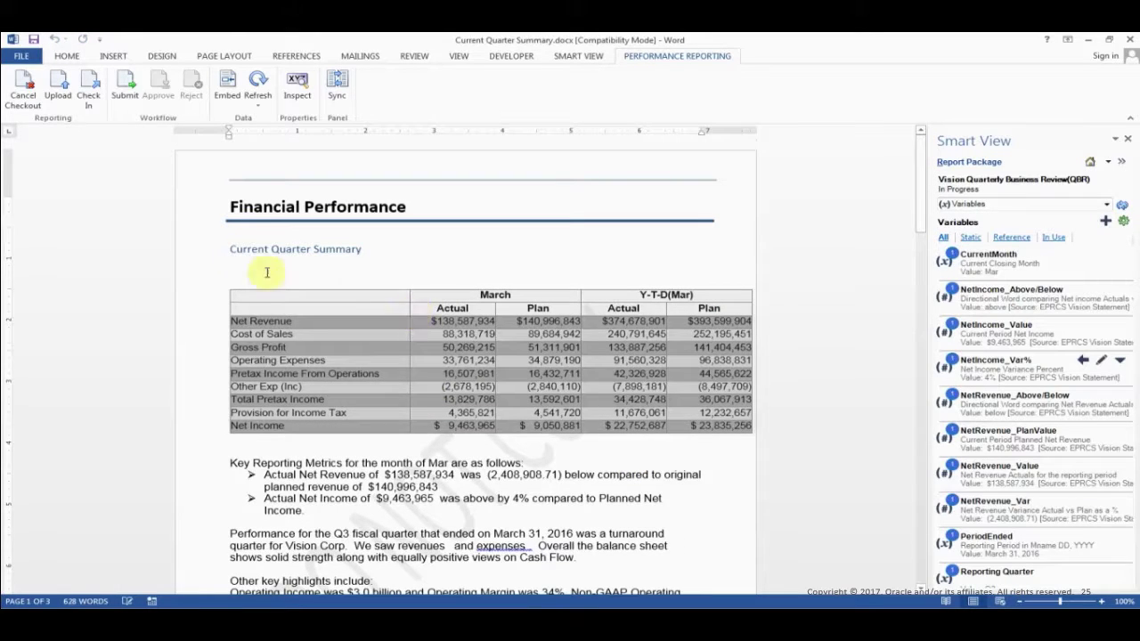
click(88, 95)
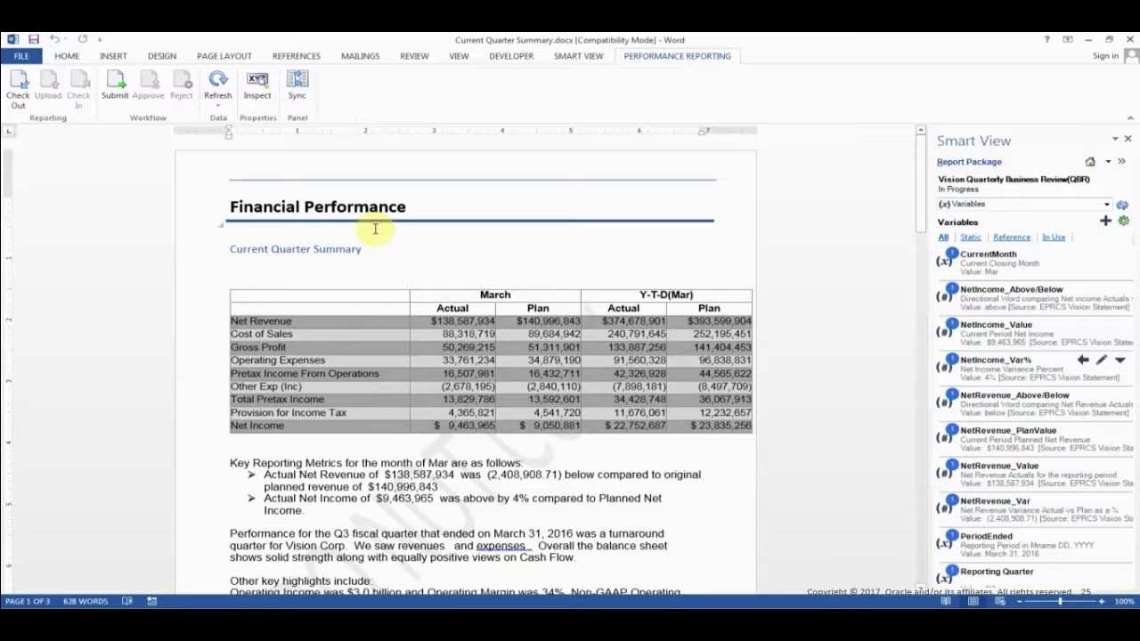
click(1087, 39)
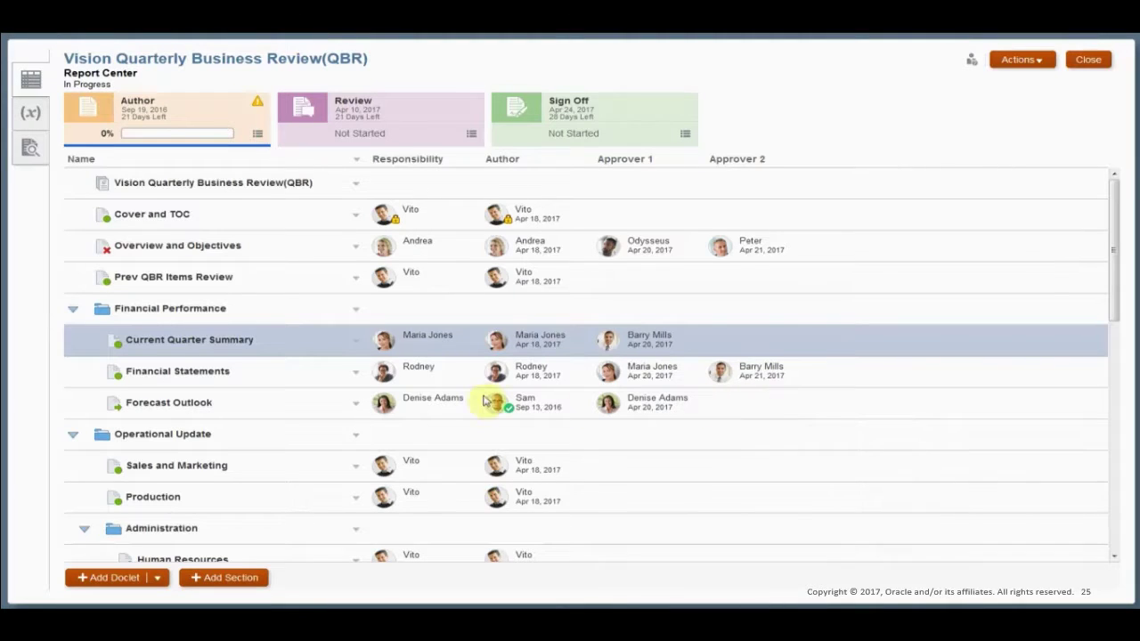
Preview the updated Current Quarter Summary doclet
click(356, 342)
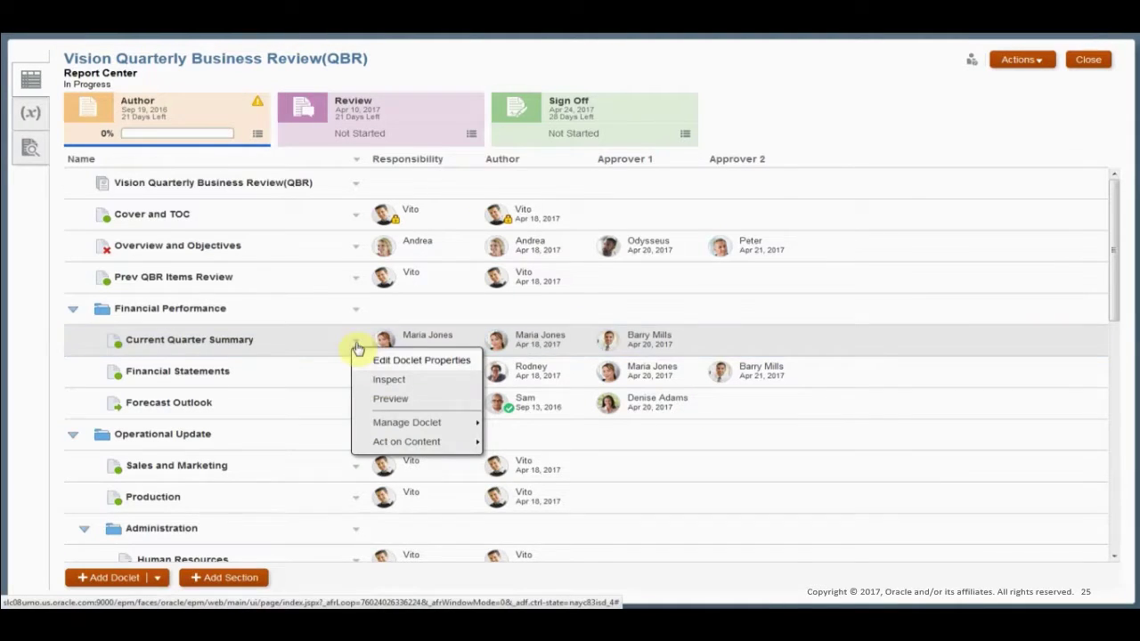
click(379, 400)
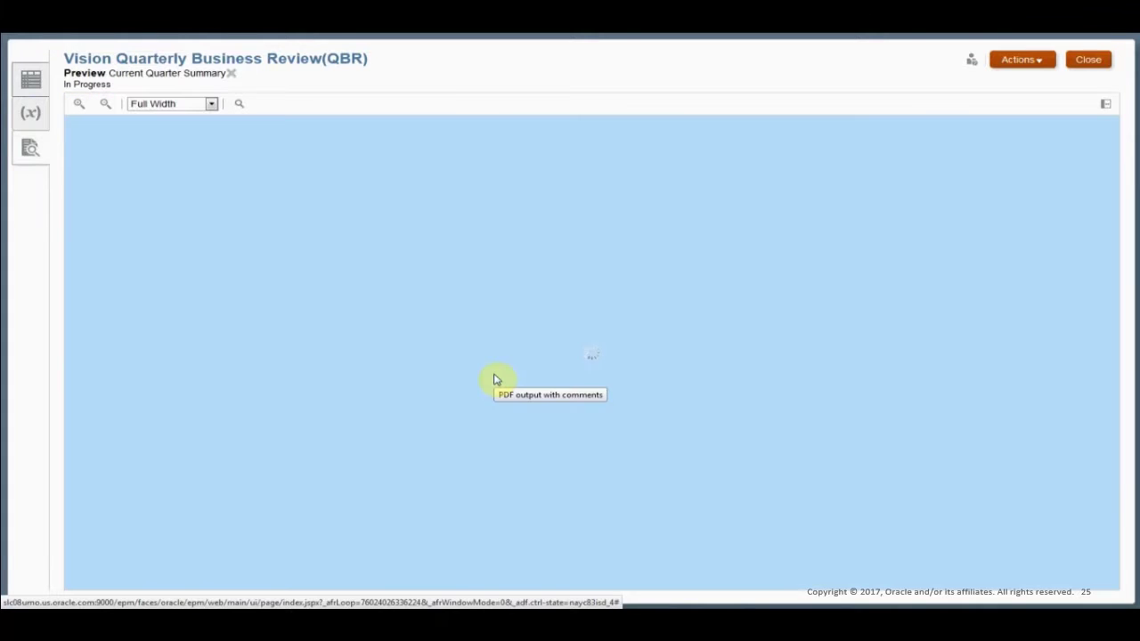
scroll(975, 255, down, 5)
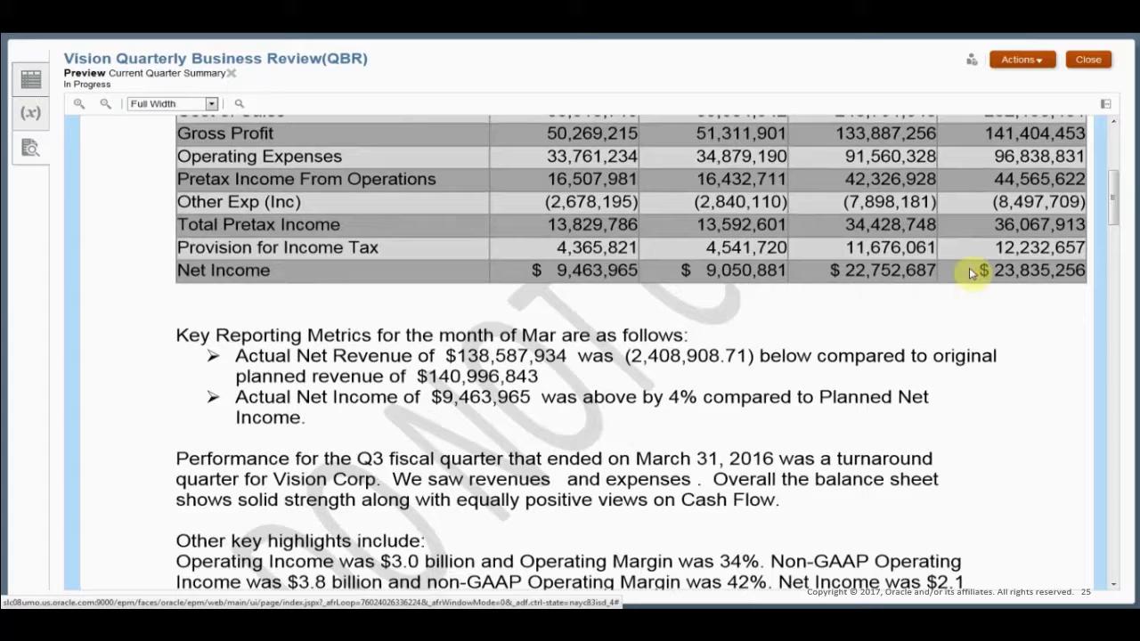
View the full report package preview zoomed out, then advance to the 'Confidence in' slide
click(233, 75)
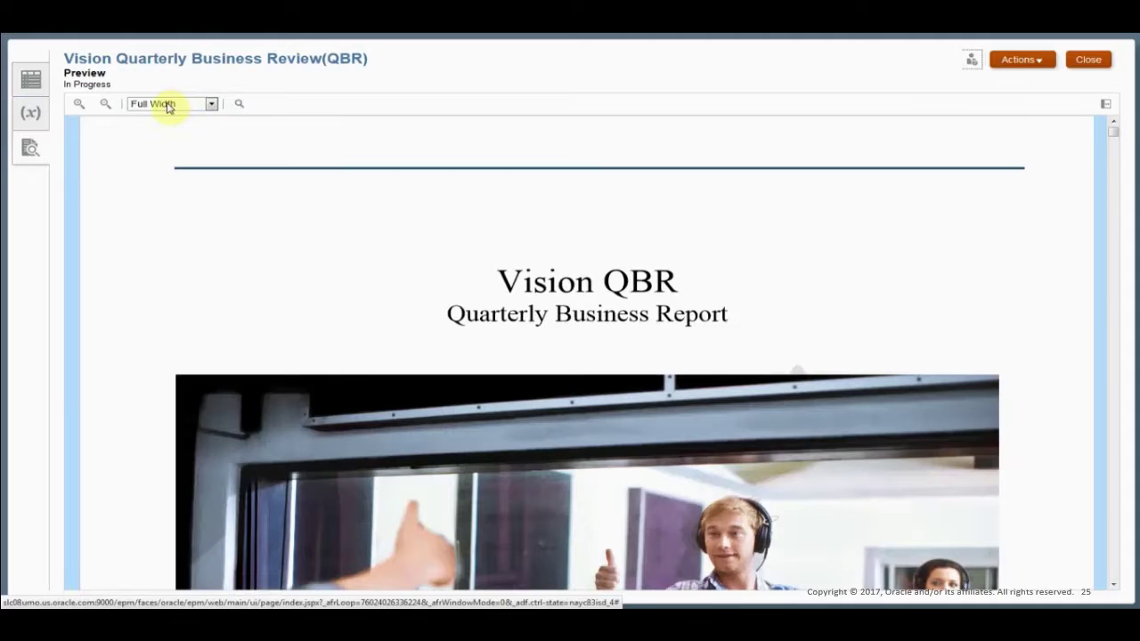
click(108, 105)
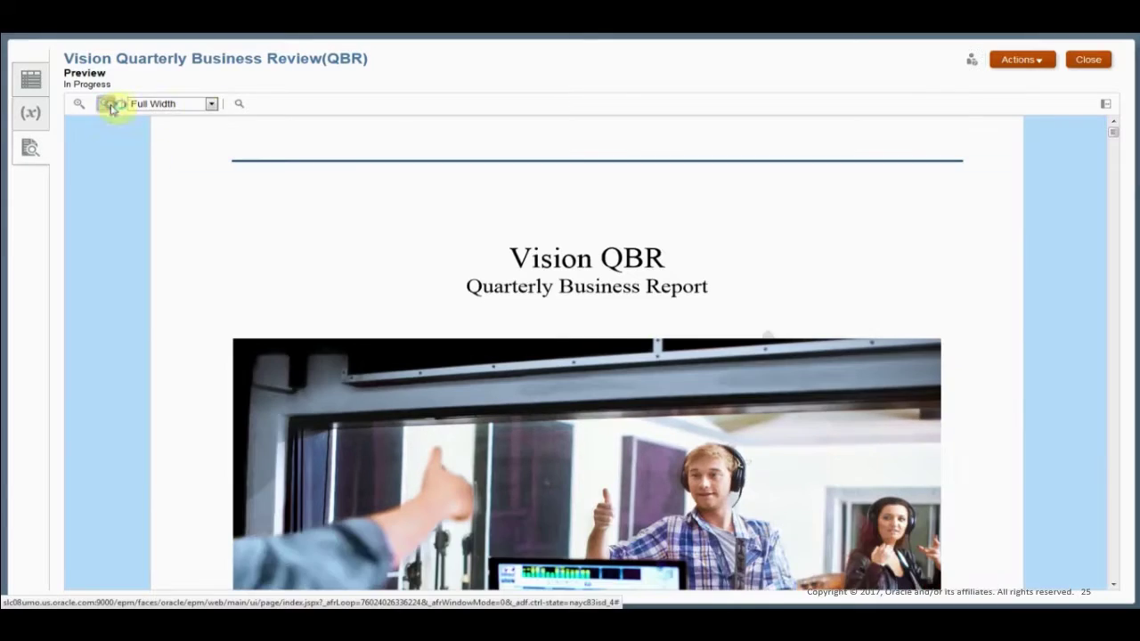
drag(1110, 129, 1095, 279)
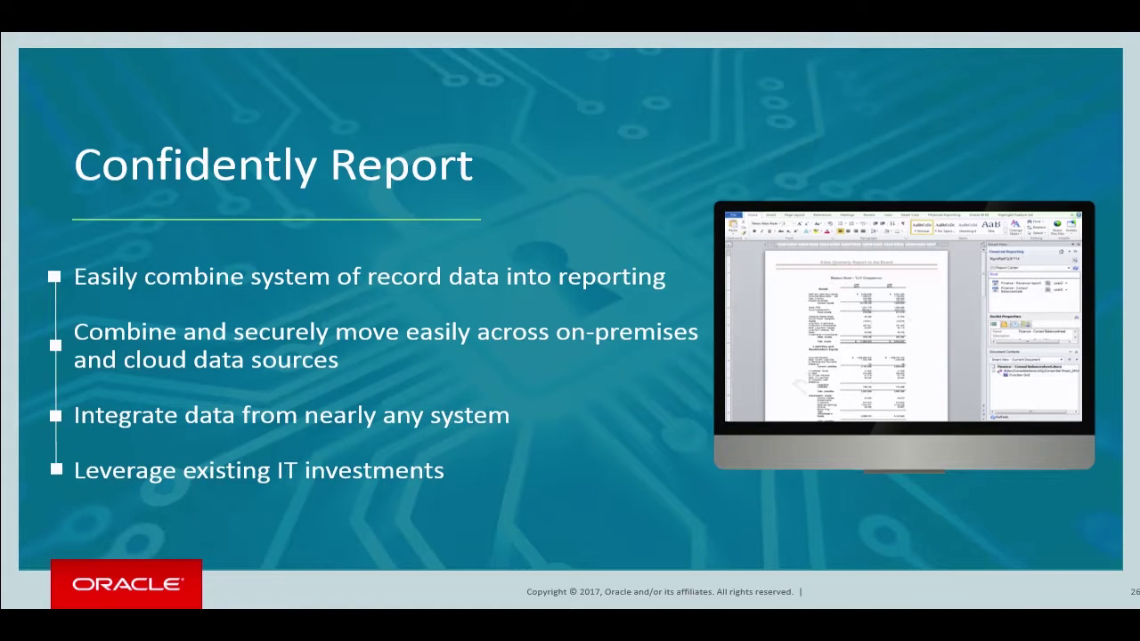
key(Right)
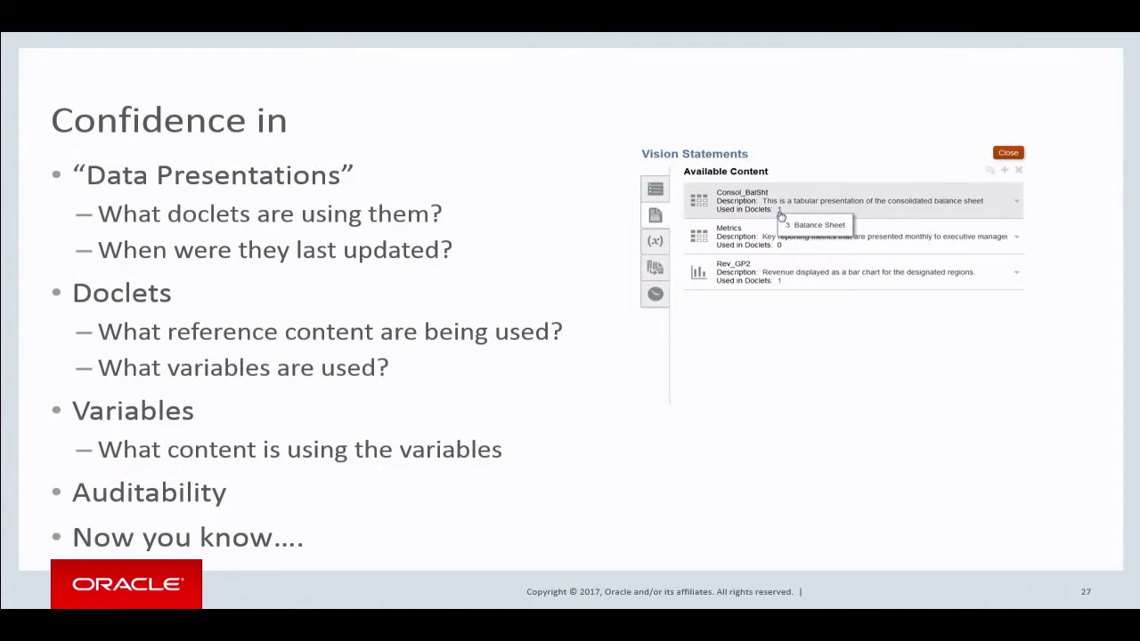
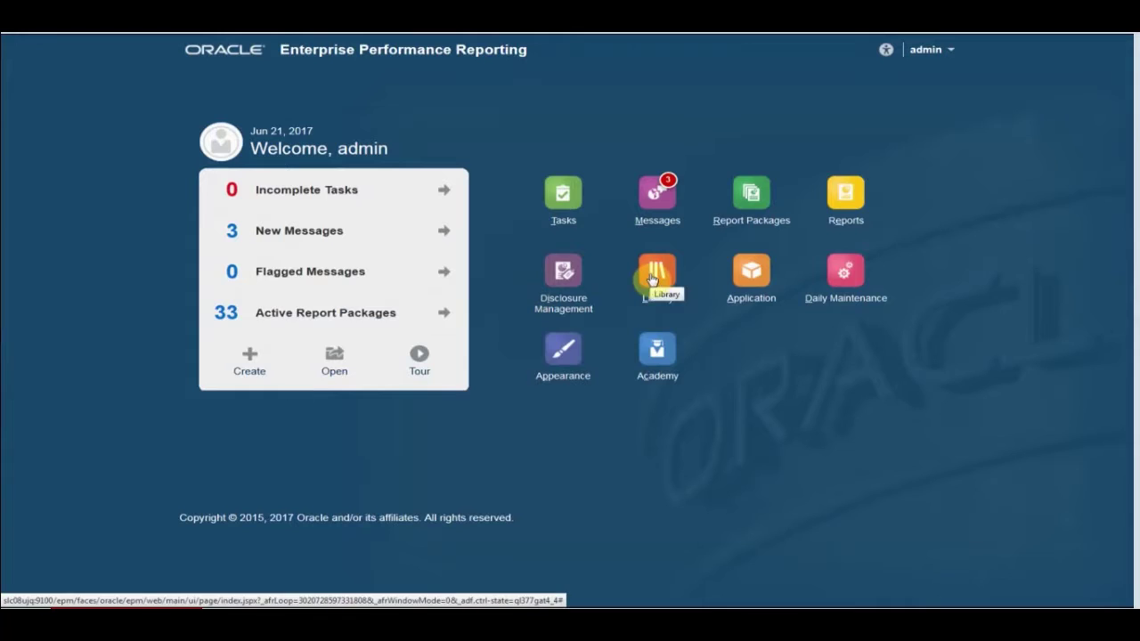
From the library's Data Sources, start a new data source of type Oracle Essbase Cloud
click(651, 275)
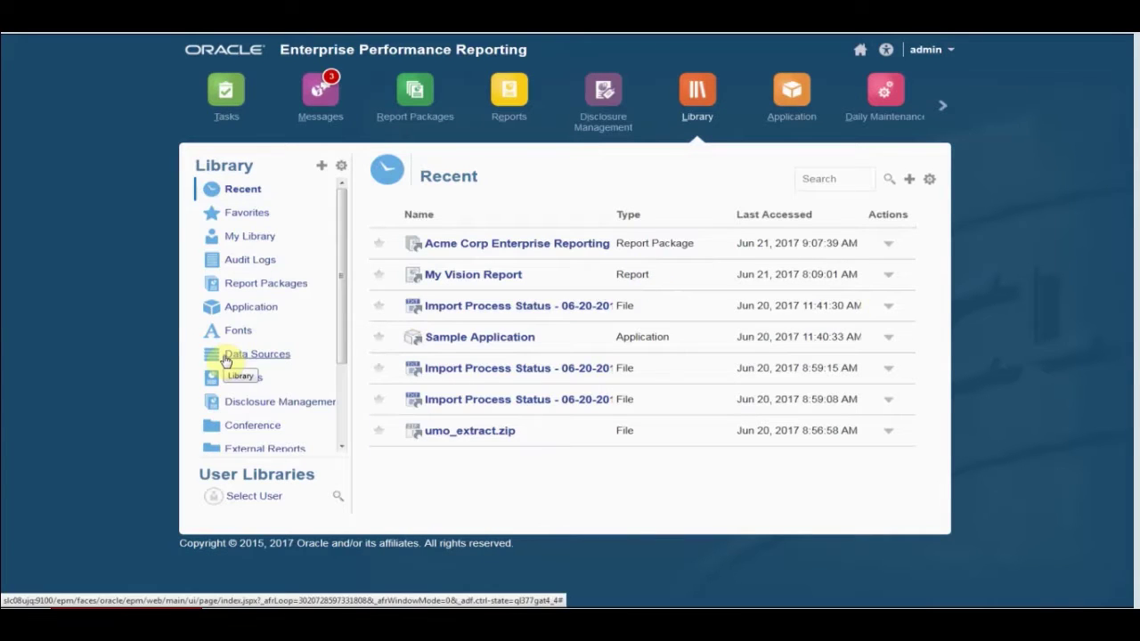
click(233, 356)
click(908, 179)
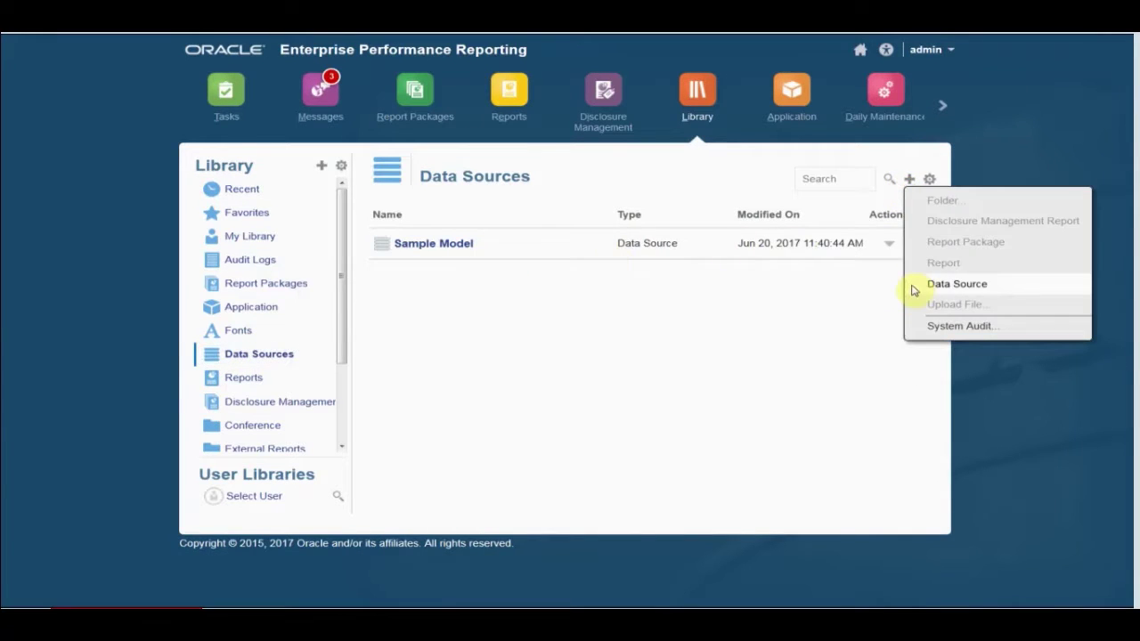
click(911, 284)
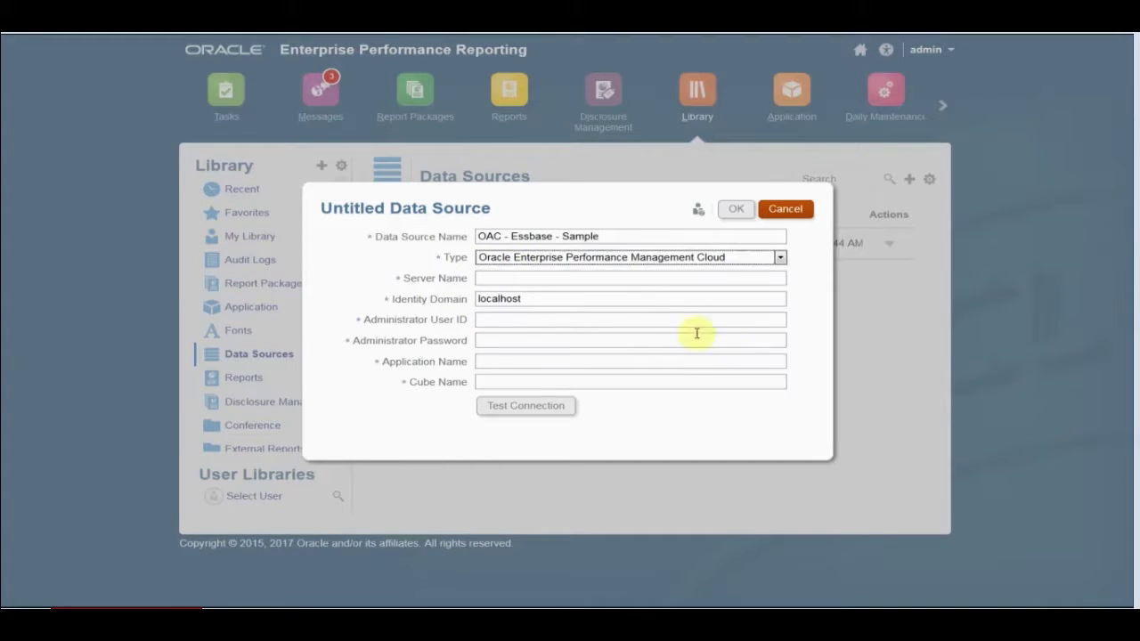
click(780, 256)
click(583, 279)
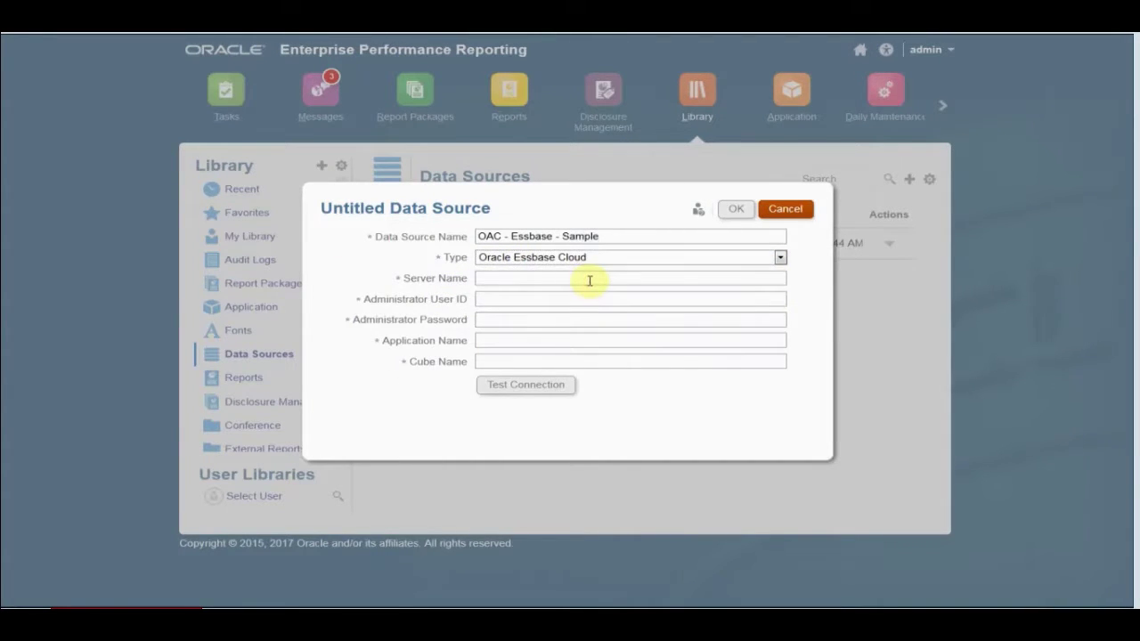
Fill in the server name, administrator user ID and password, and the Sample cube
text(slc)
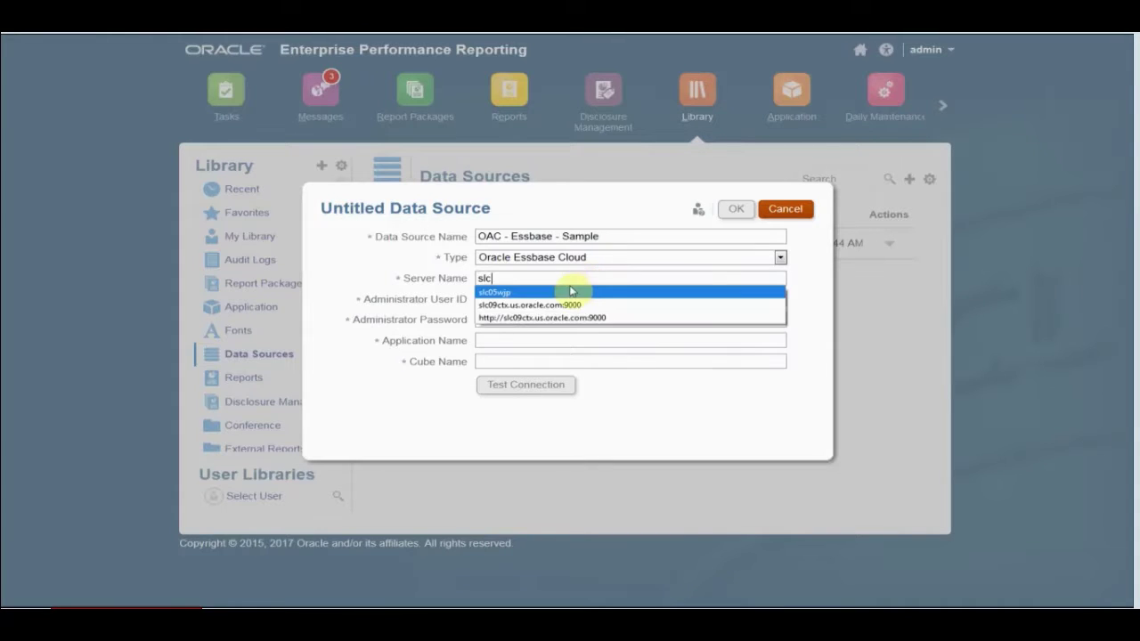
click(584, 289)
click(564, 298)
key(Tab)
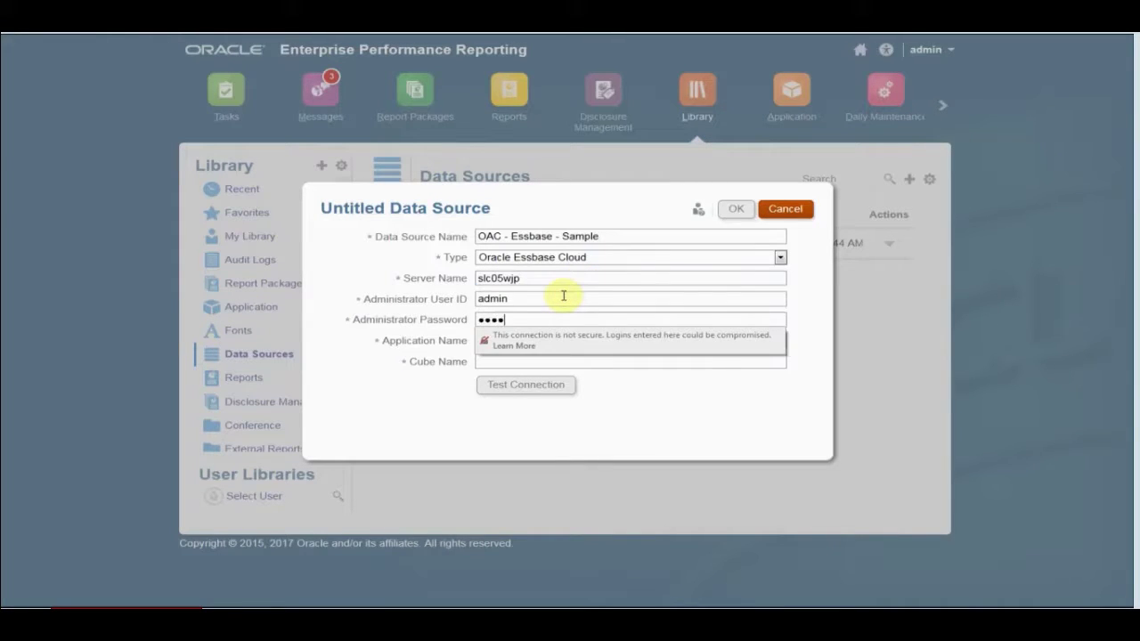
key(Tab)
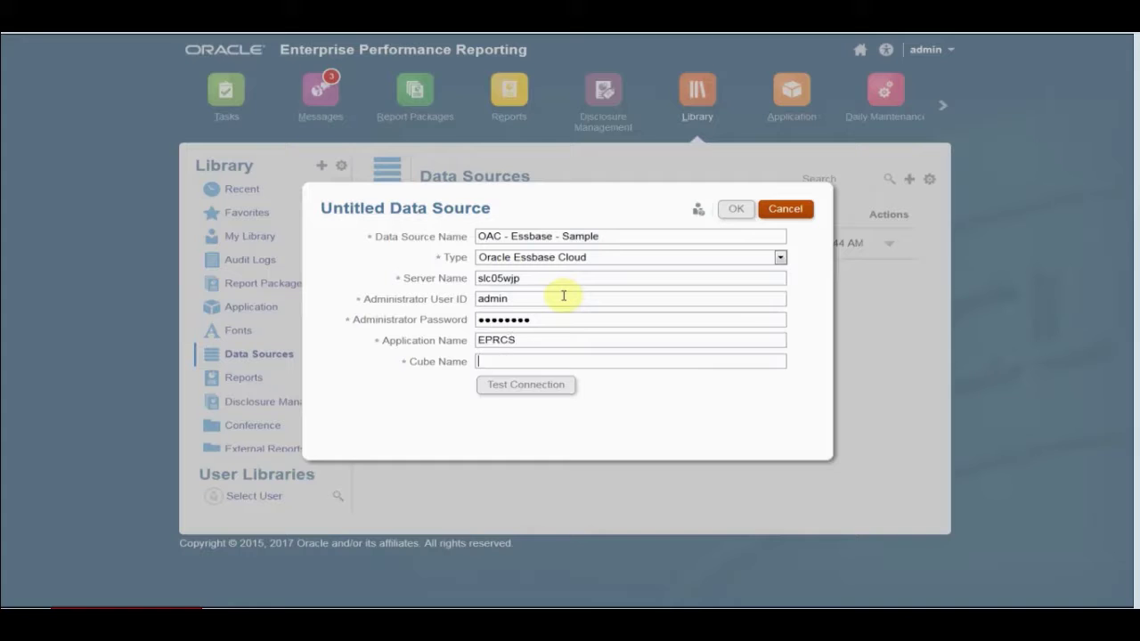
key(Tab)
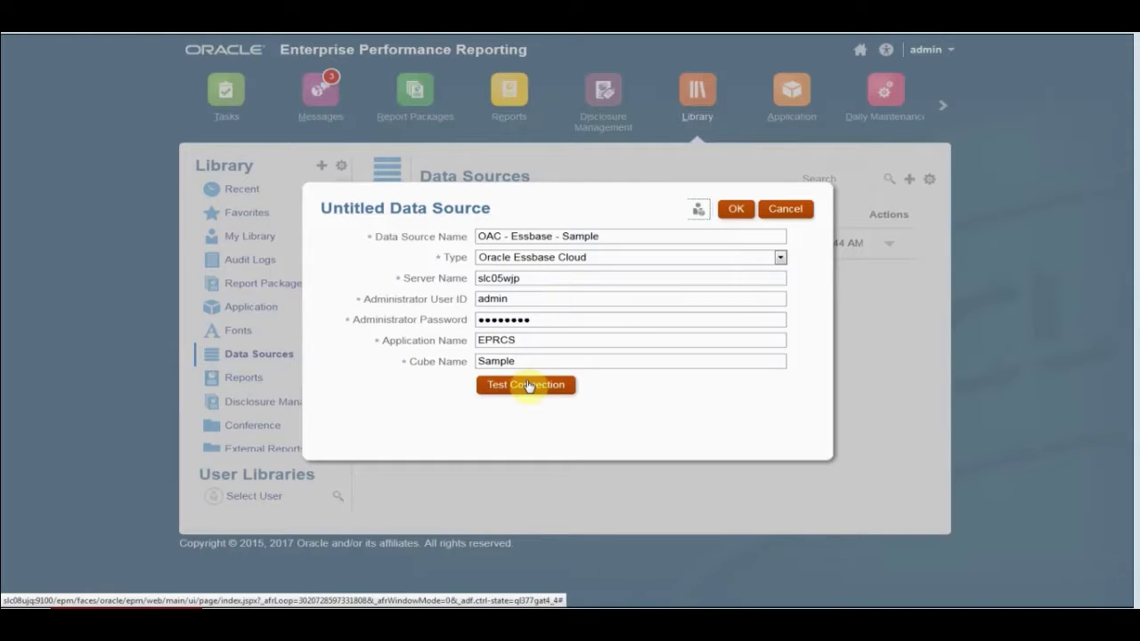
Test the connection successfully and save the OAC - Essbase - Sample data source
click(527, 386)
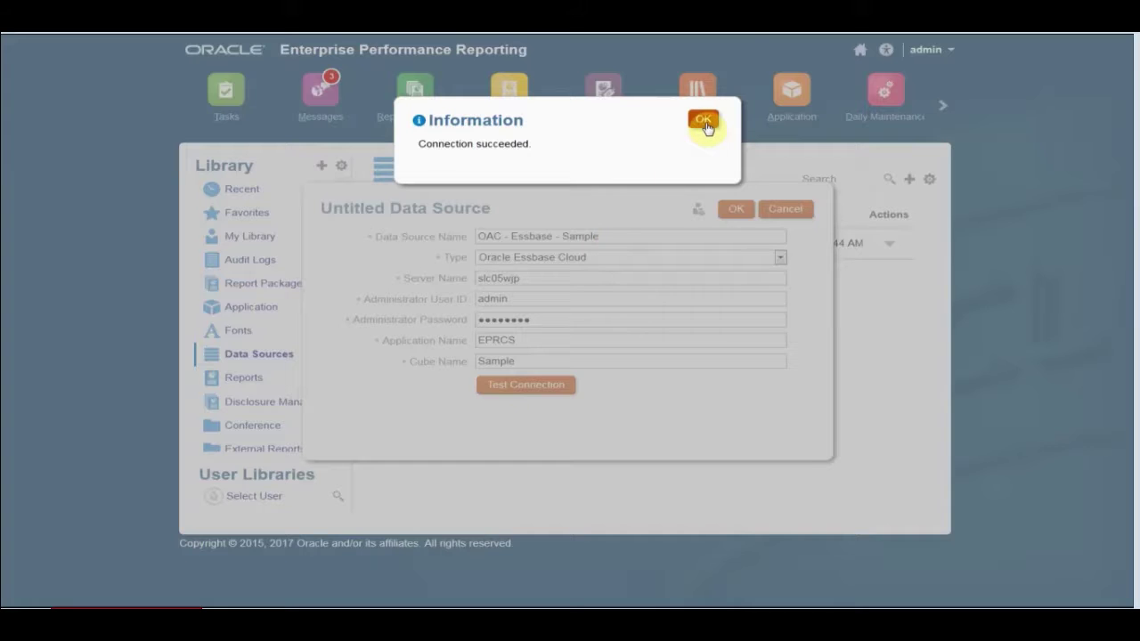
click(703, 121)
click(731, 211)
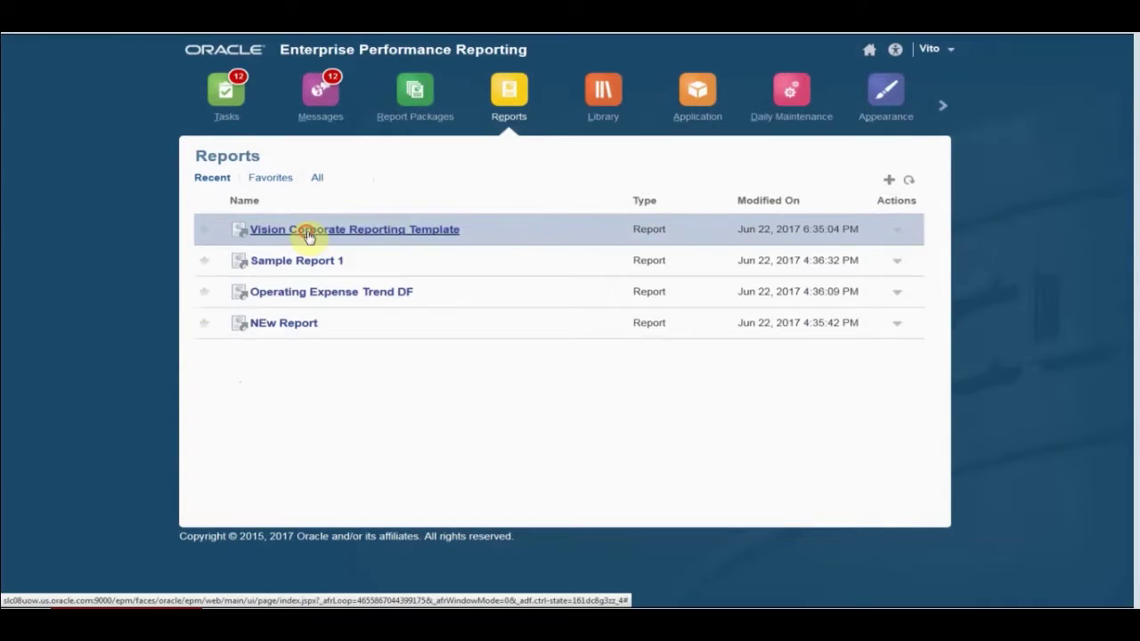
Rename the Vision Corporate Reporting Template to Operating Expenses Report, described as Operating Expenses Detail
click(308, 232)
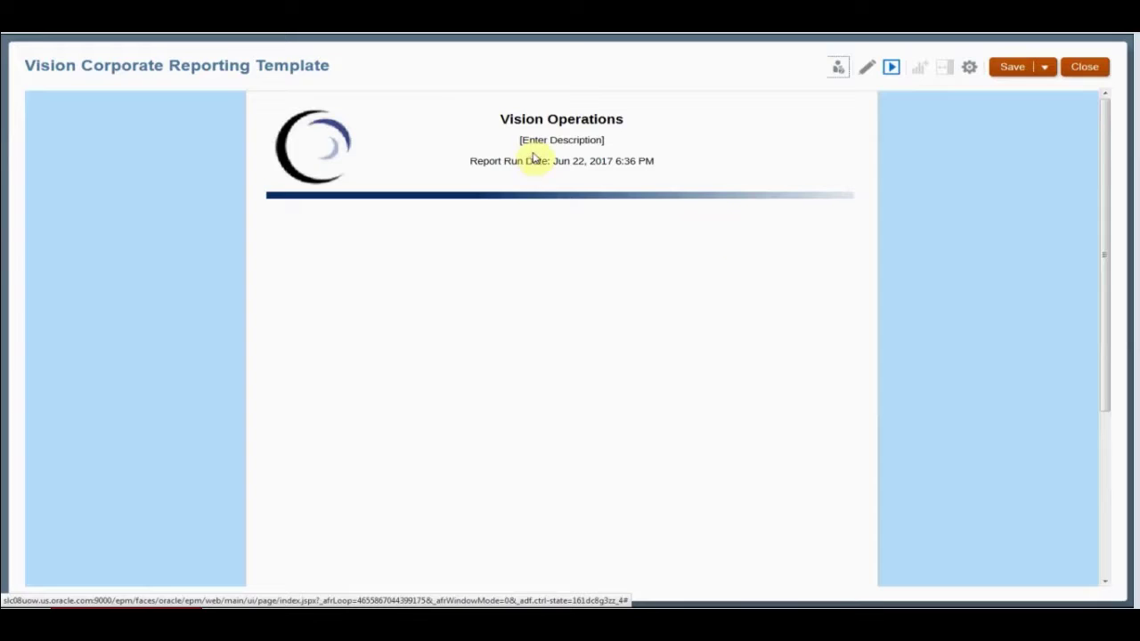
click(867, 67)
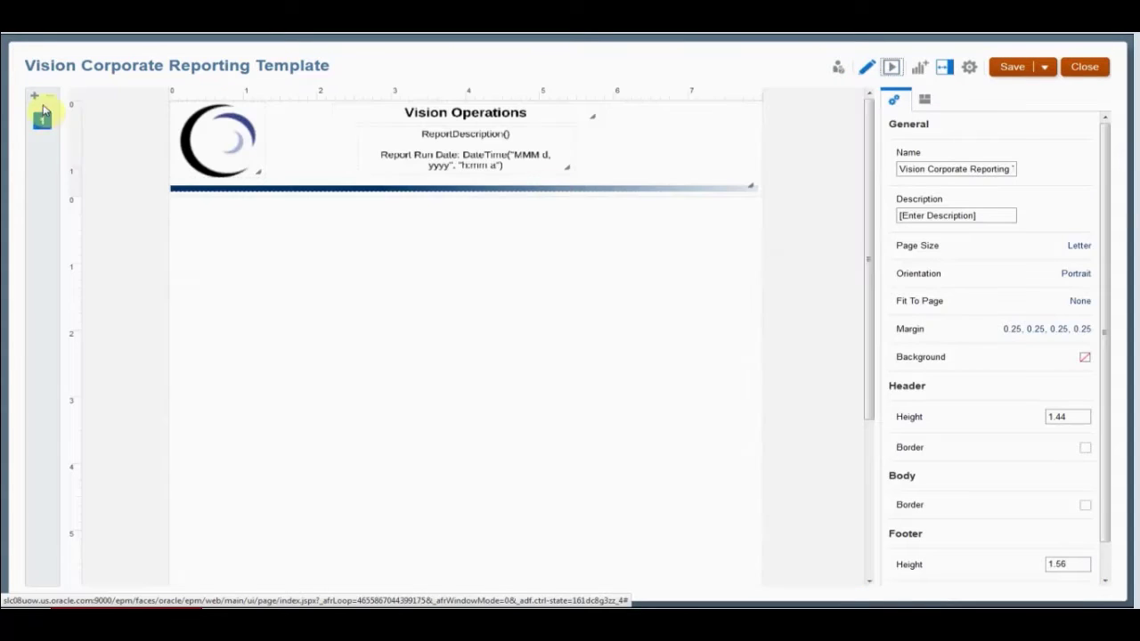
drag(898, 169, 1066, 159)
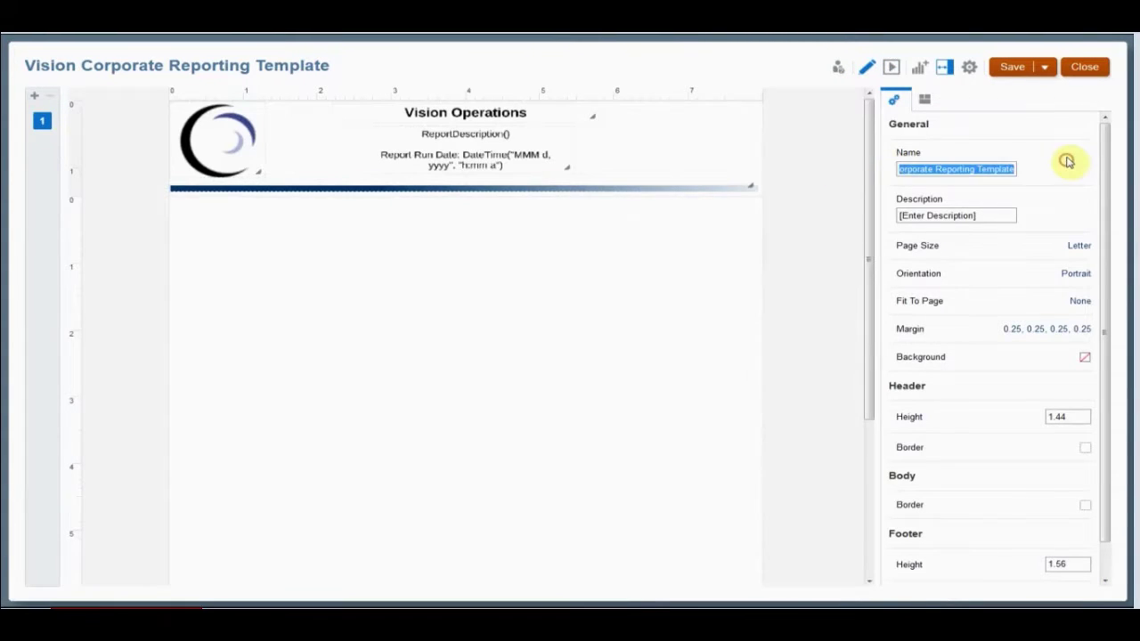
text(Operating Expenses Report)
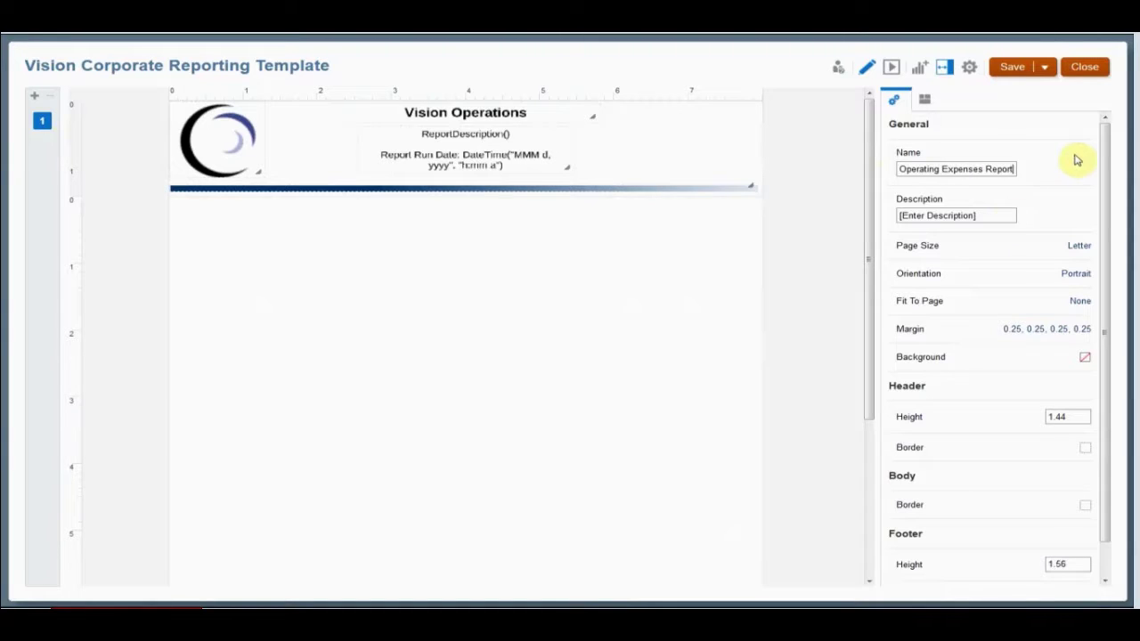
key(Tab)
text(Oper)
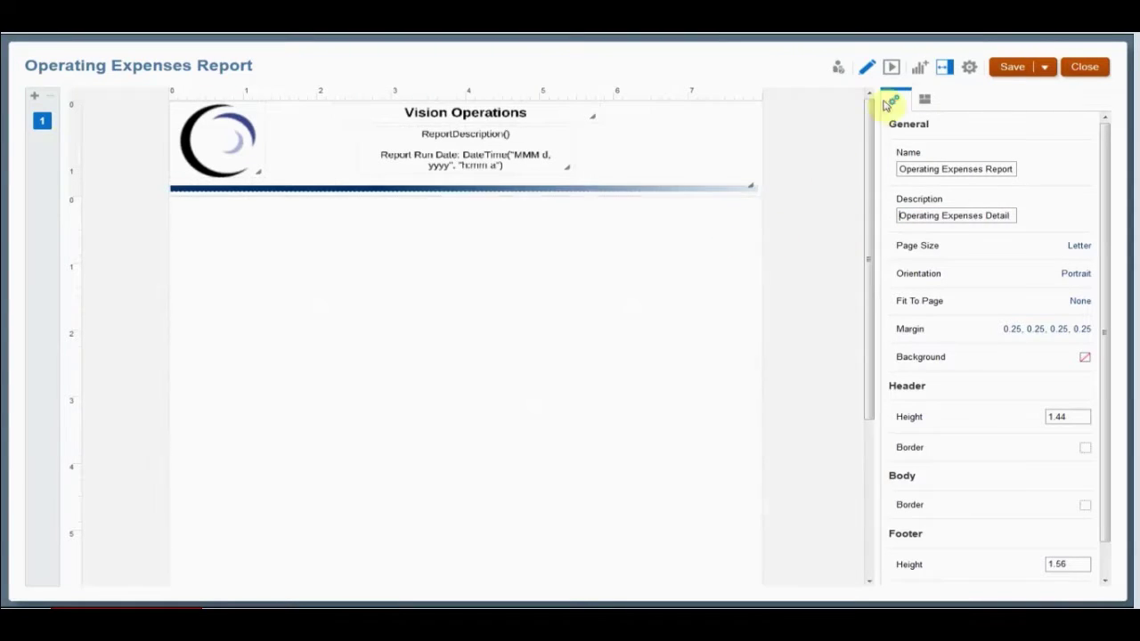
Add an empty grid to the report body and begin its setup
click(916, 70)
click(937, 100)
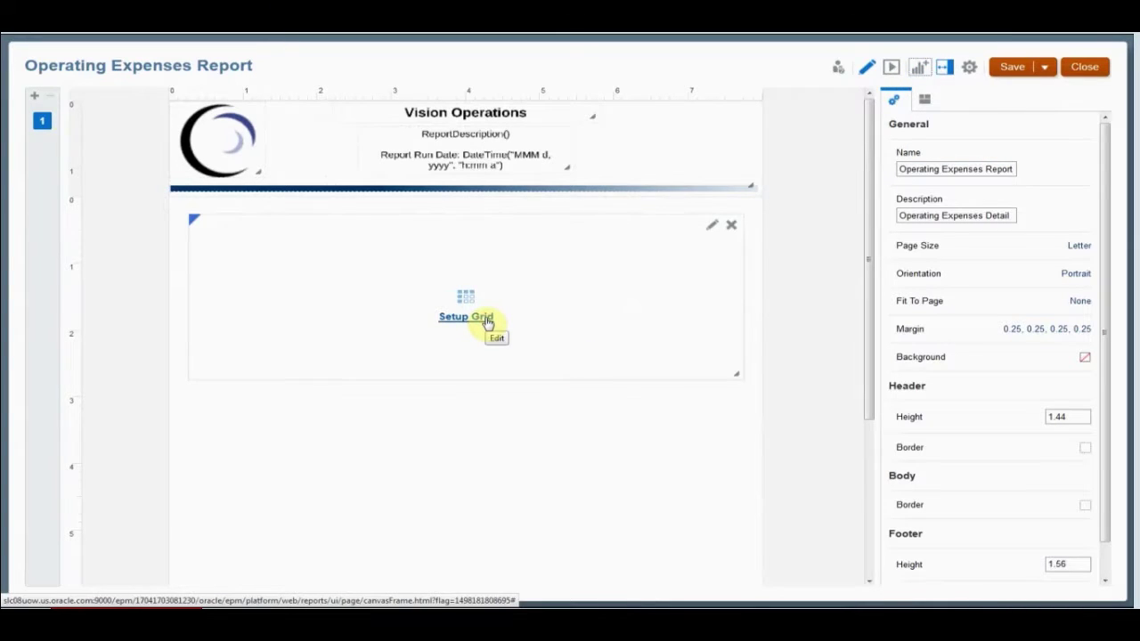
click(488, 319)
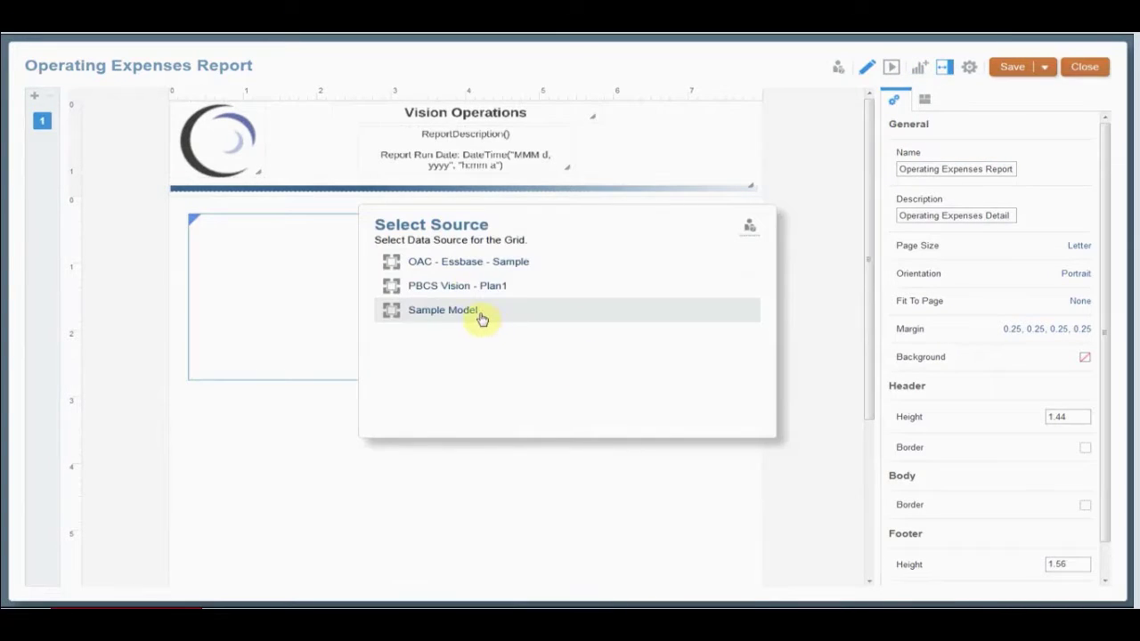
Base the grid on OAC - Essbase - Sample and add Children of Operating Expenses to the rows
click(474, 263)
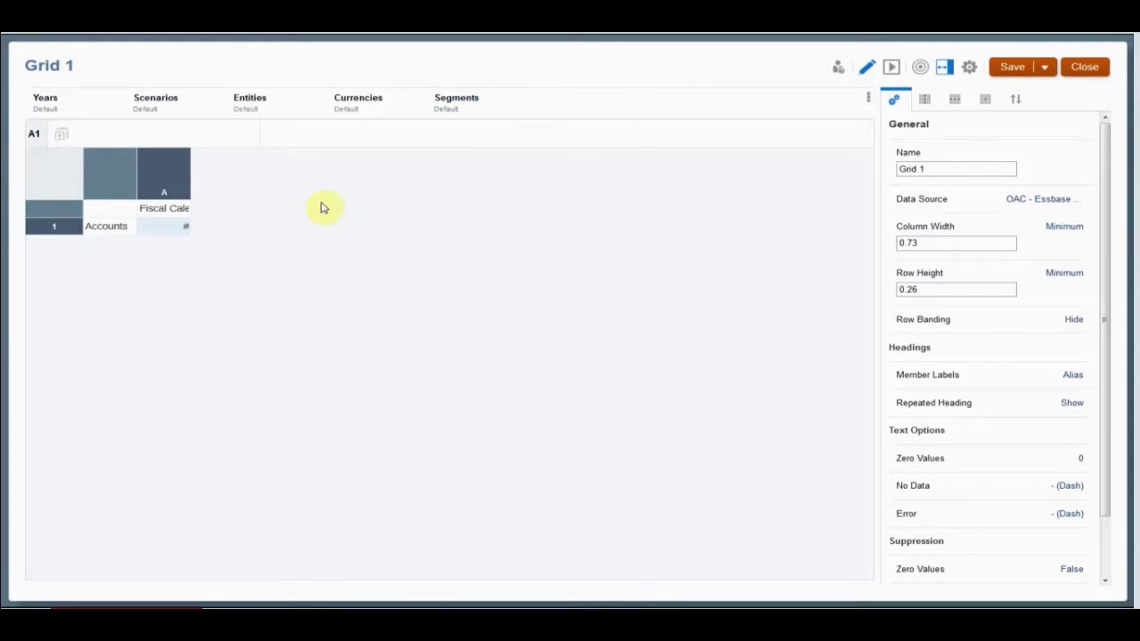
right_click(127, 226)
click(156, 235)
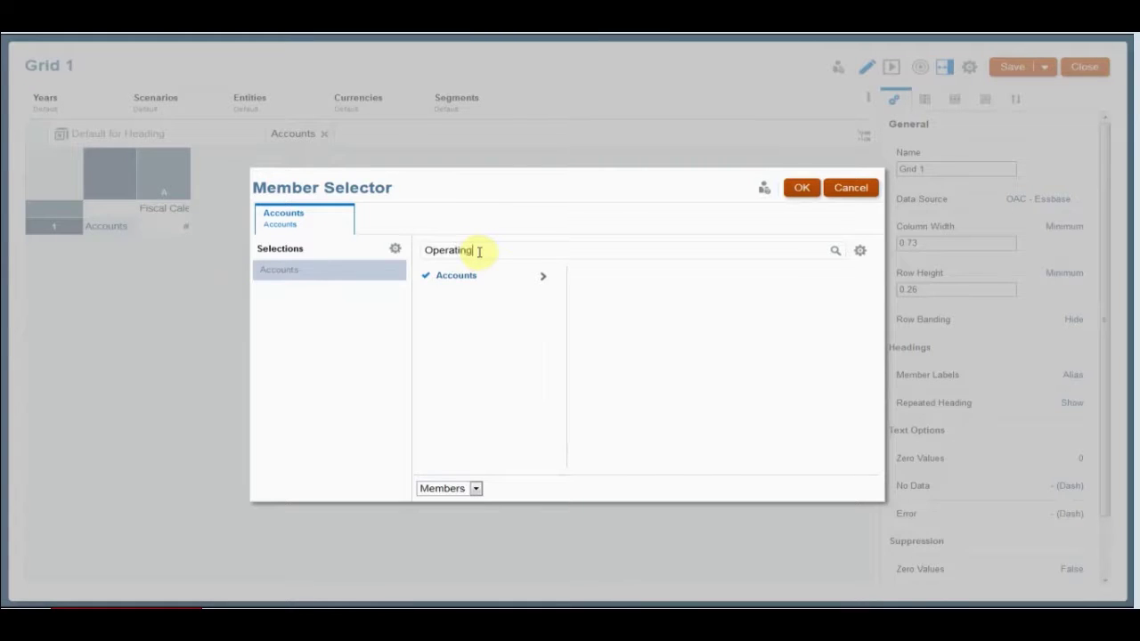
key(Return)
click(527, 275)
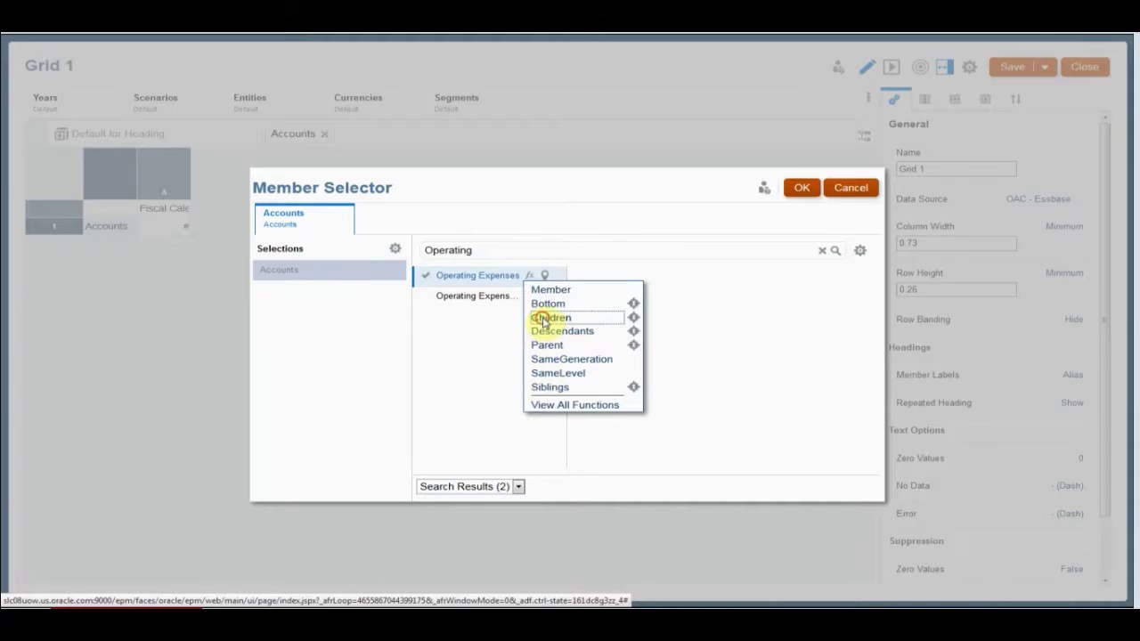
click(543, 318)
Add 500000 itself, remove Accounts, and split the members onto separate rows
click(530, 278)
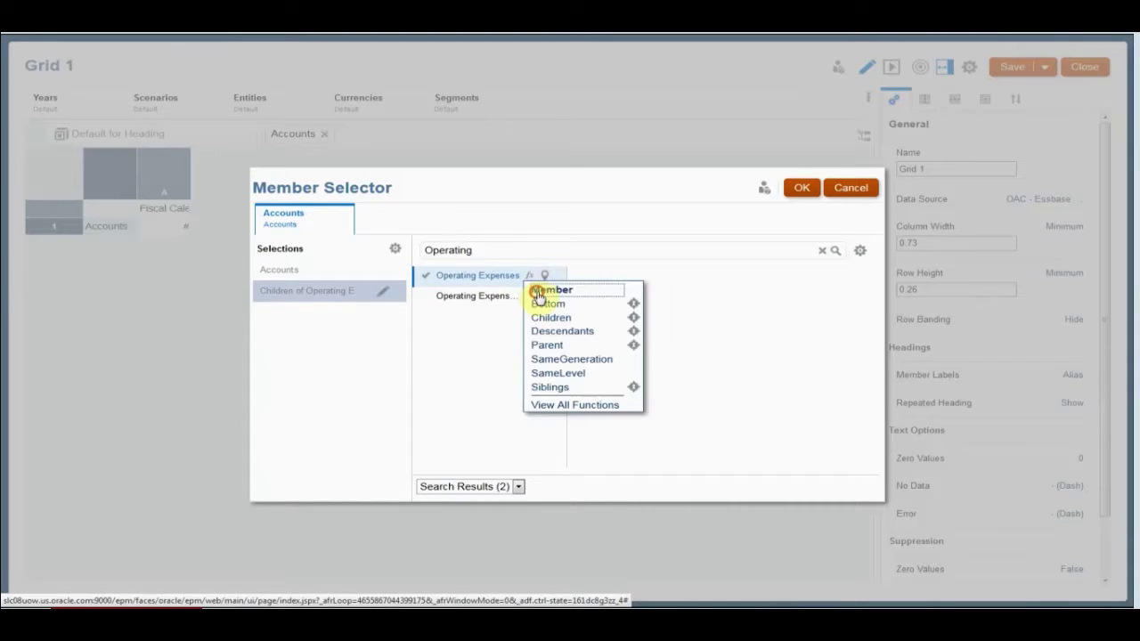
click(538, 294)
click(377, 271)
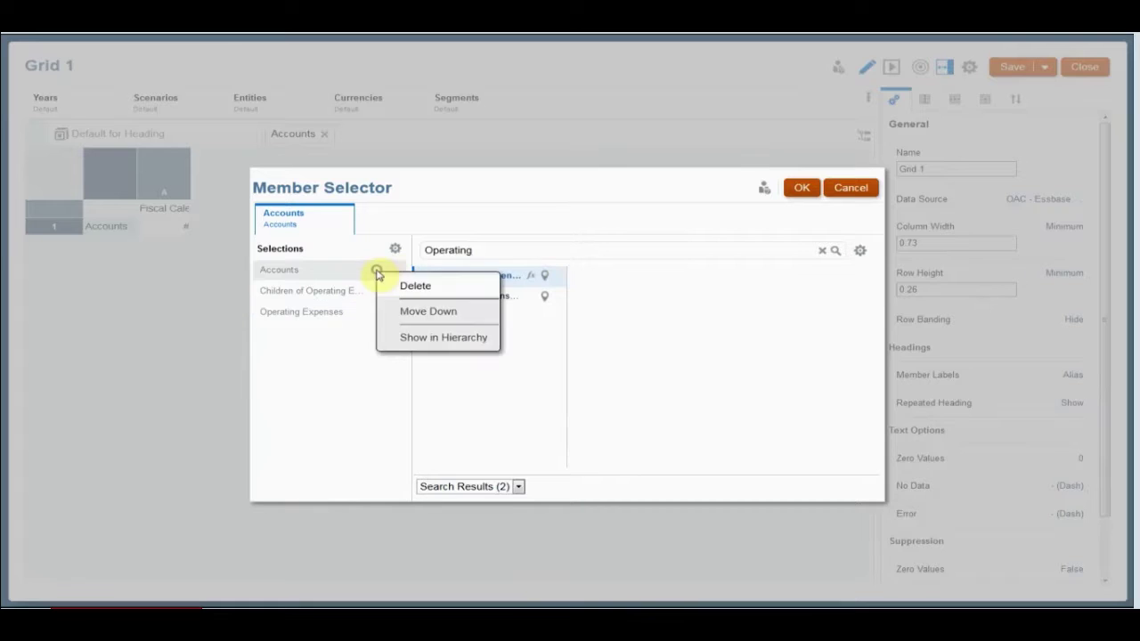
click(411, 286)
click(800, 188)
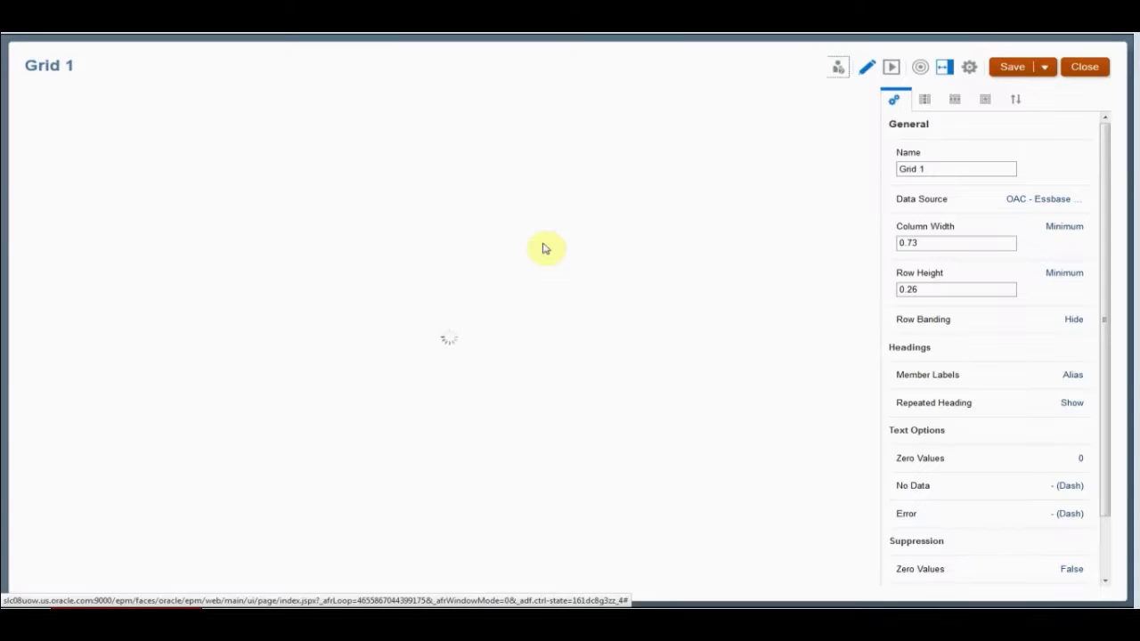
right_click(126, 230)
click(155, 261)
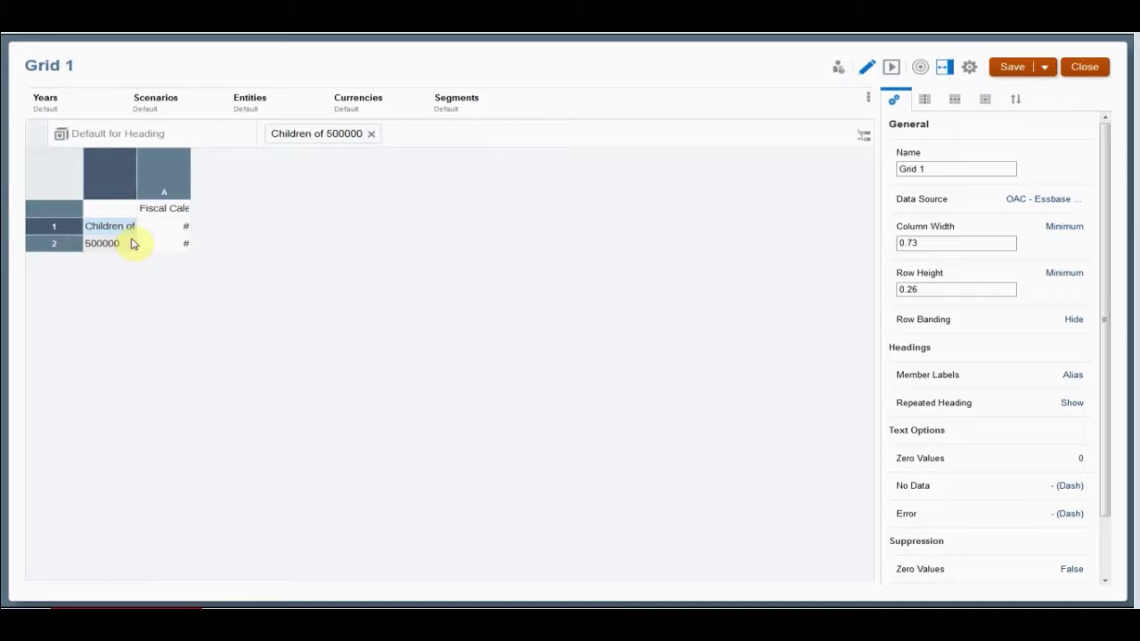
Move the Scenarios dimension onto the grid's columns
click(920, 67)
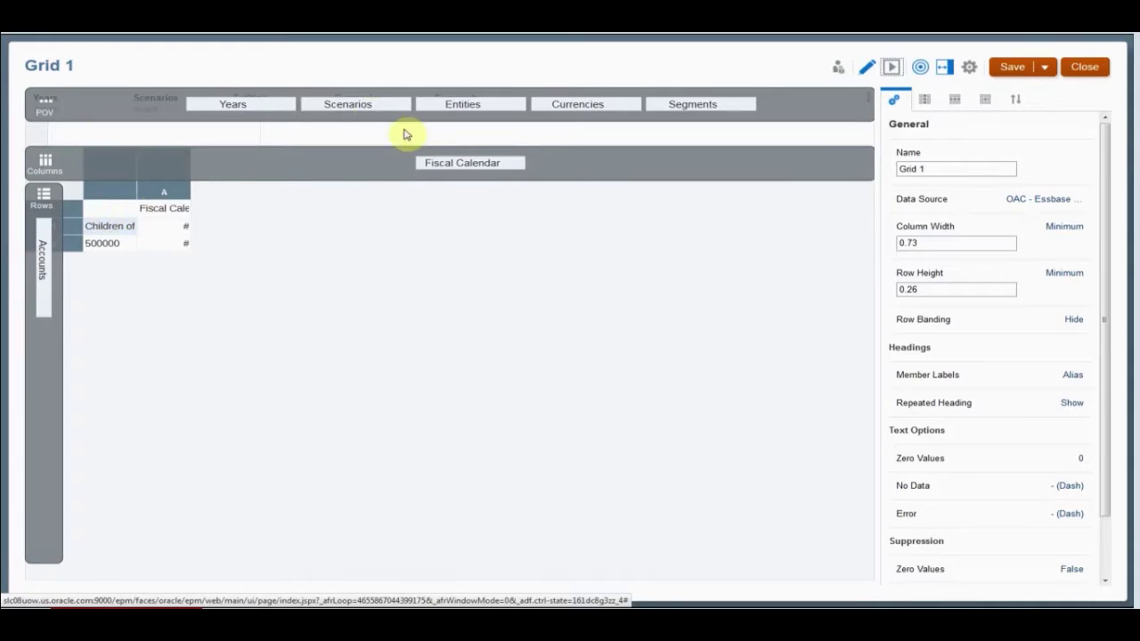
drag(369, 107, 234, 109)
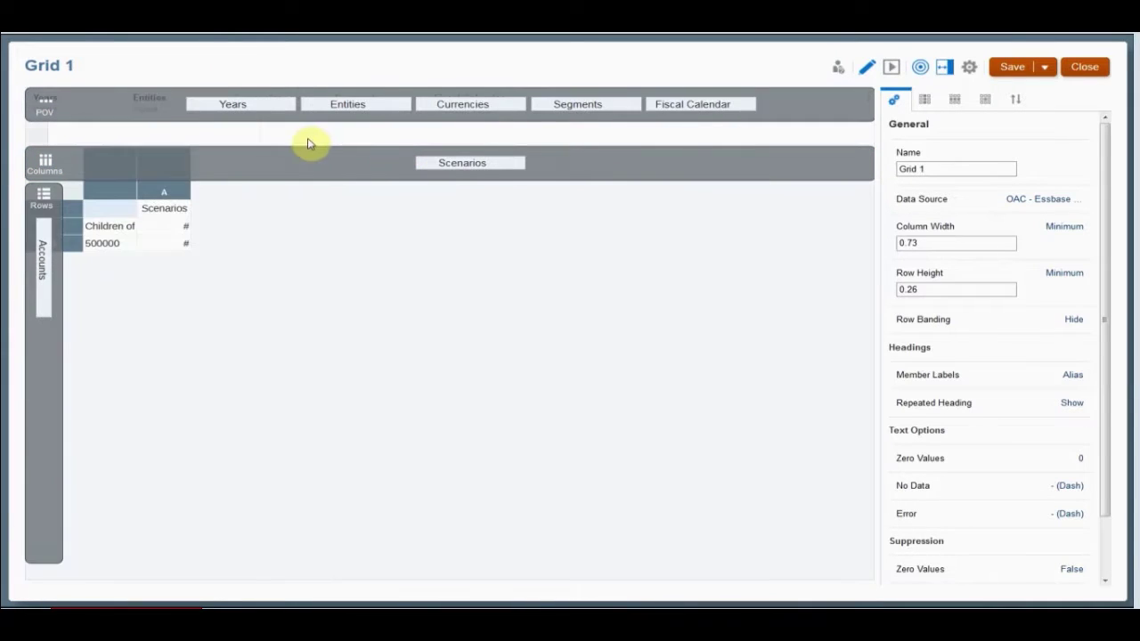
click(922, 68)
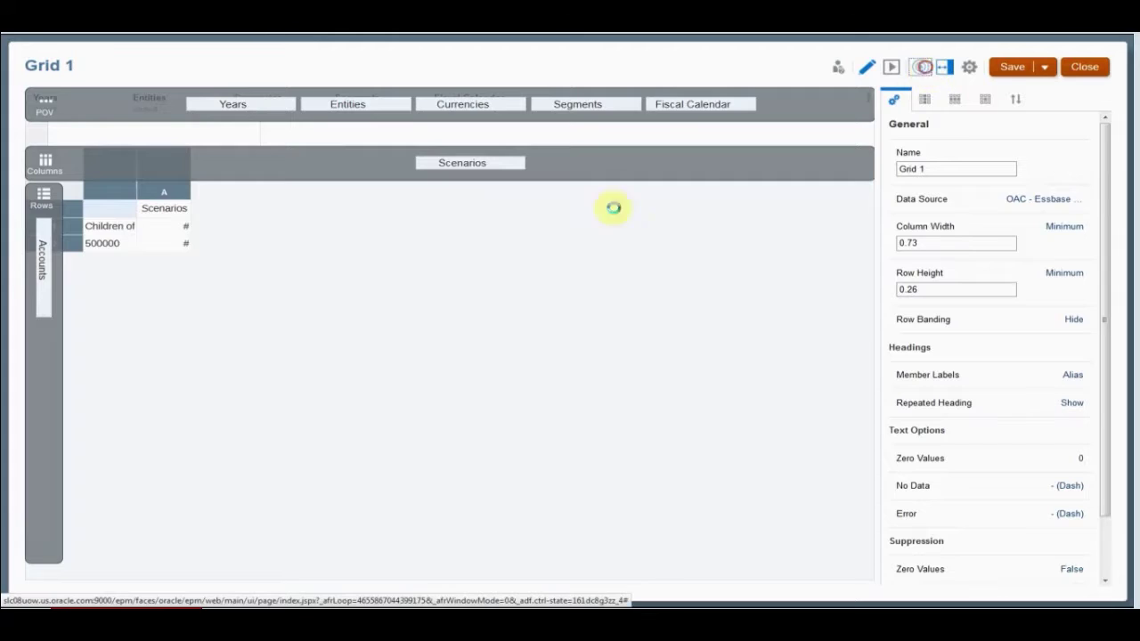
Replace Scenarios in the columns with Actual, Plan and Variance
right_click(179, 211)
click(200, 223)
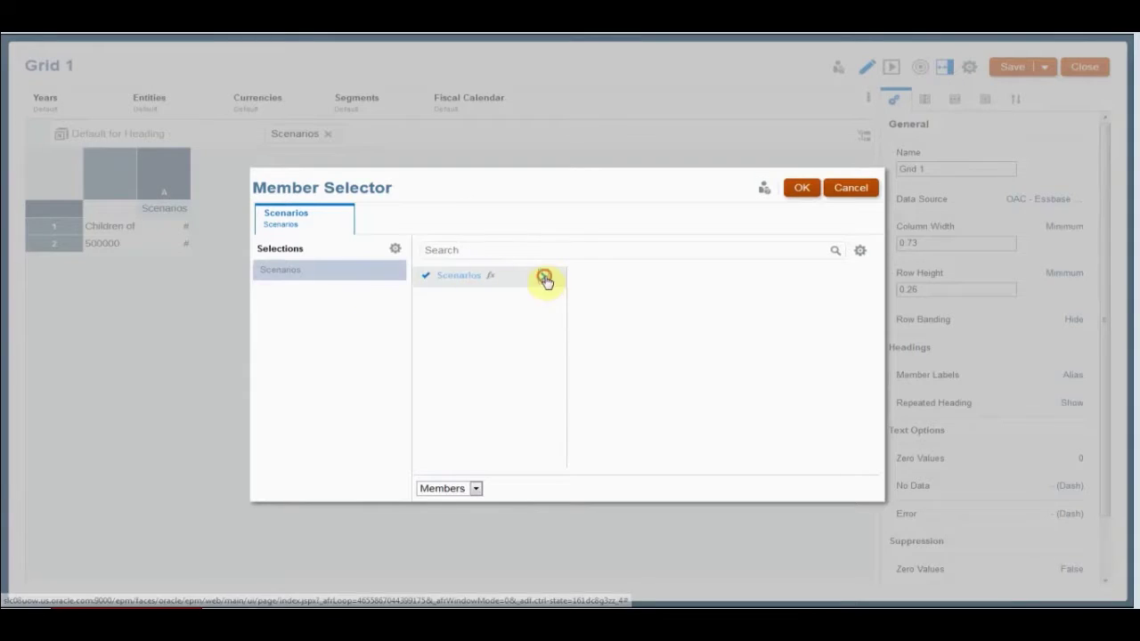
click(545, 280)
click(579, 277)
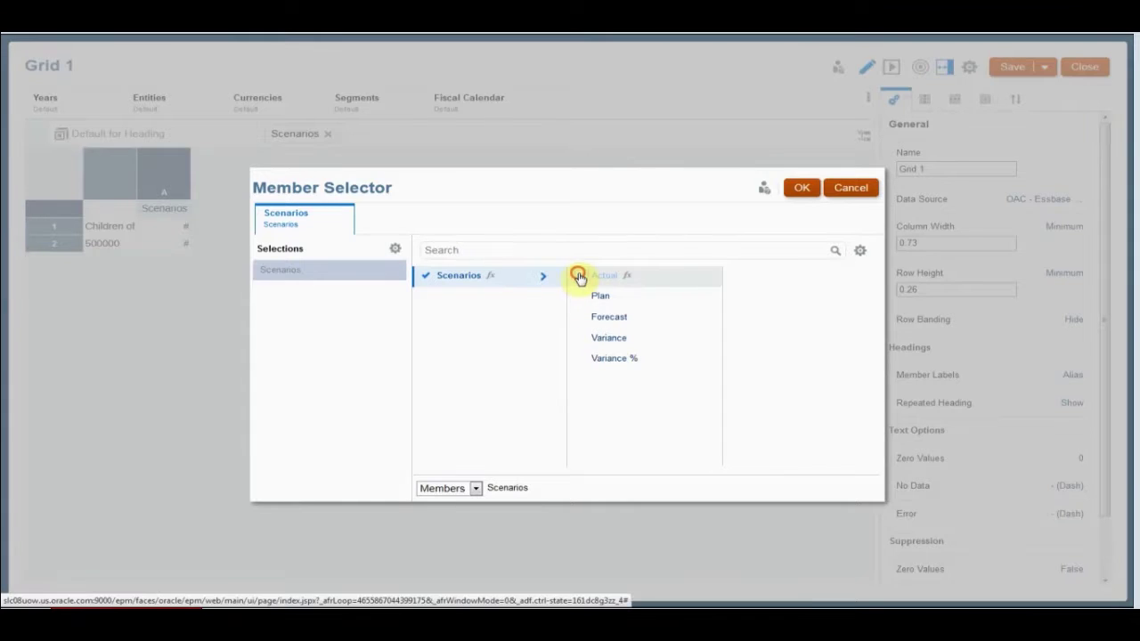
click(580, 297)
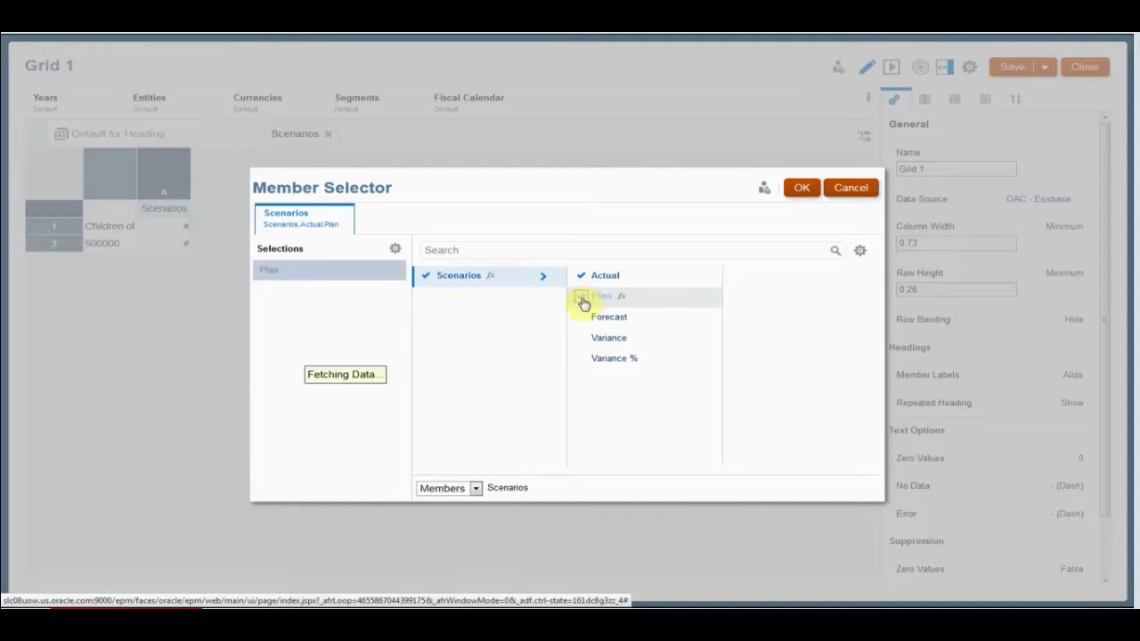
click(582, 344)
right_click(356, 269)
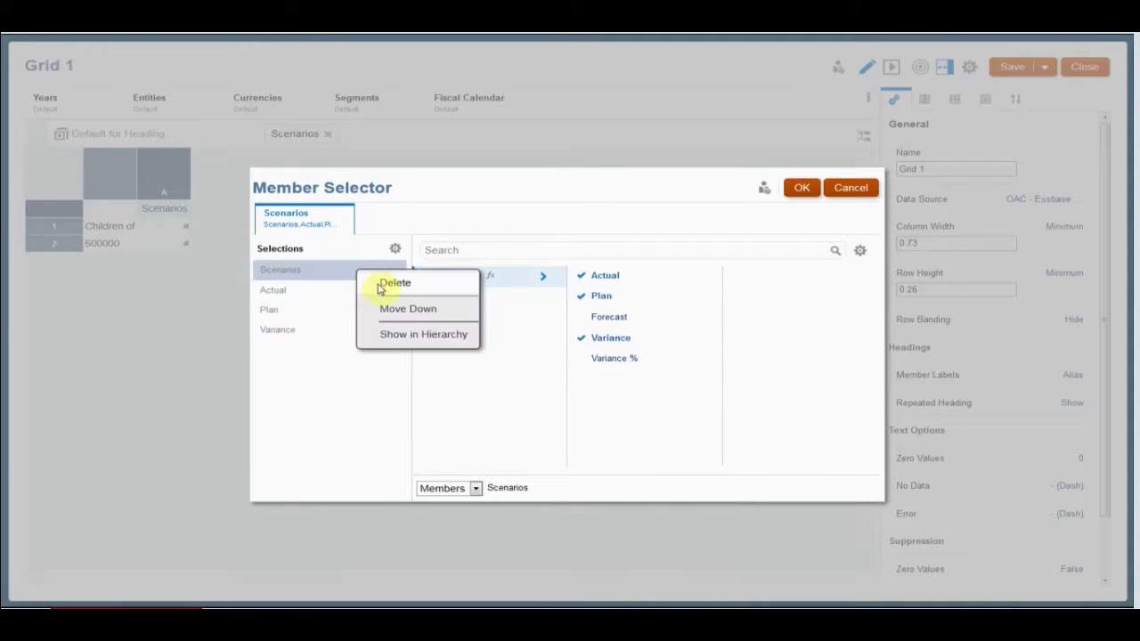
click(383, 283)
click(800, 192)
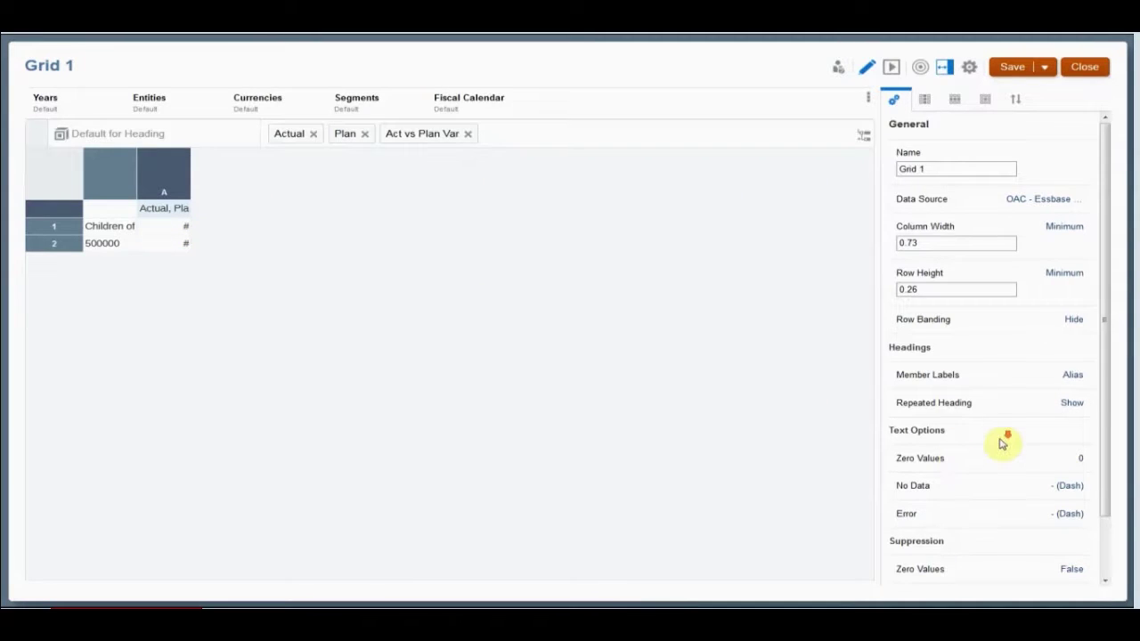
Turn on zero-value suppression and preview the grid's figures
scroll(1002, 442, down, 1)
click(1073, 550)
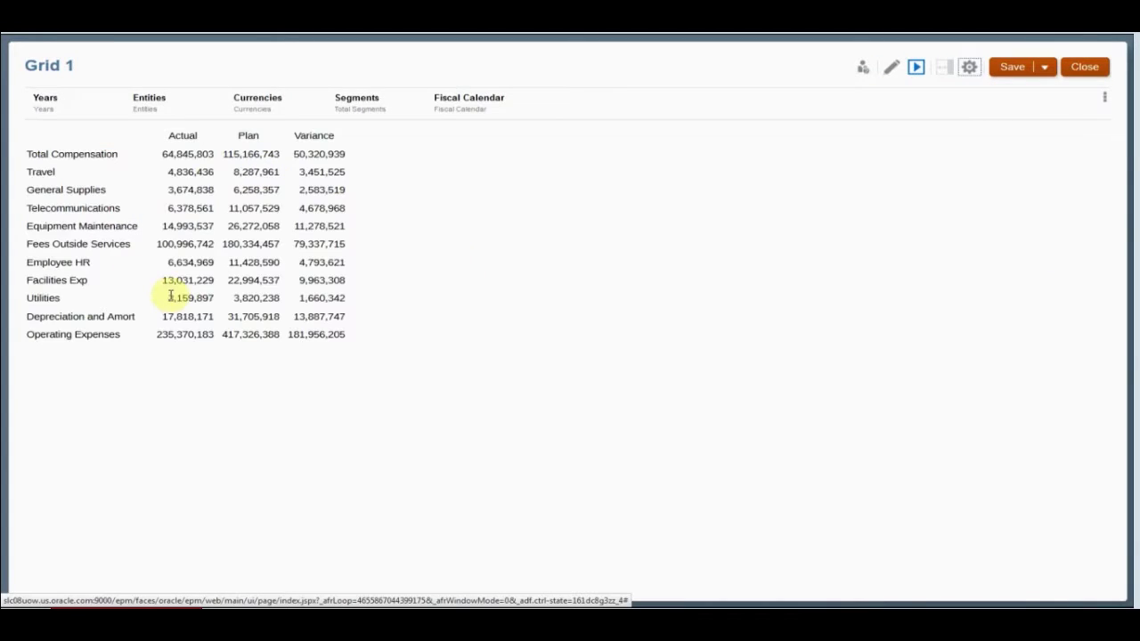
click(892, 67)
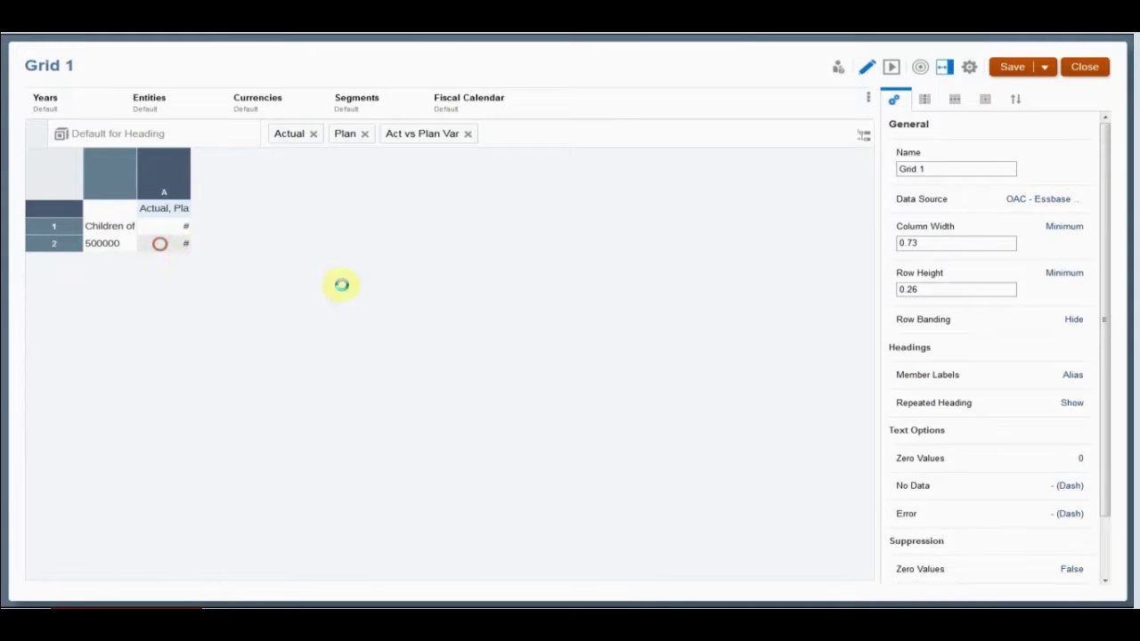
Give the 500000 row's cell a $ prefix for positive numbers
click(986, 101)
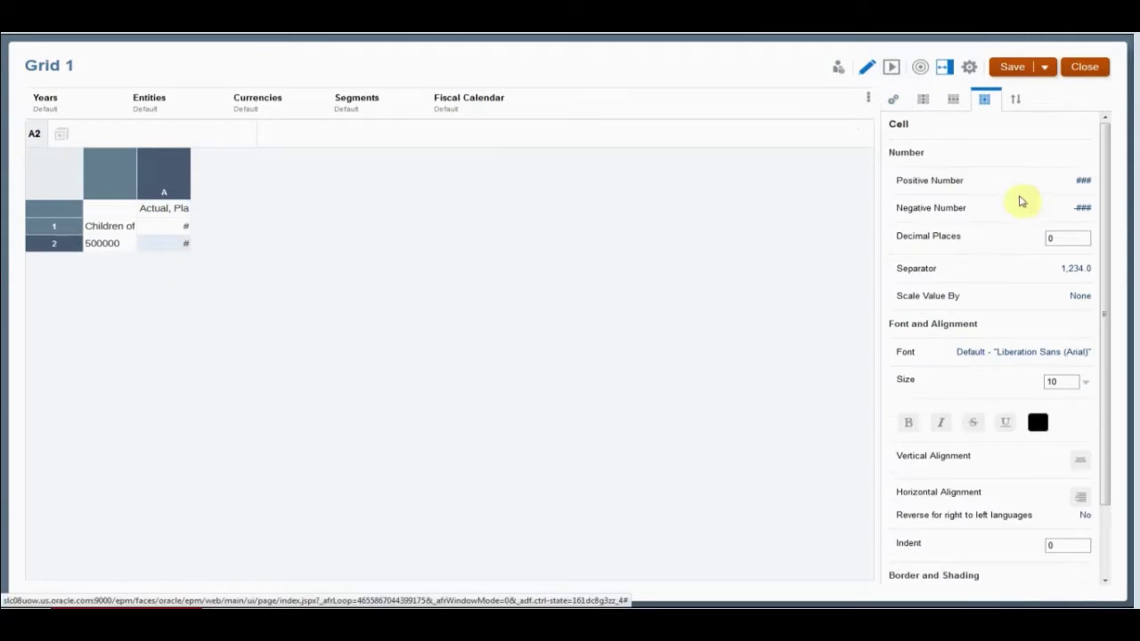
click(1084, 180)
text($)
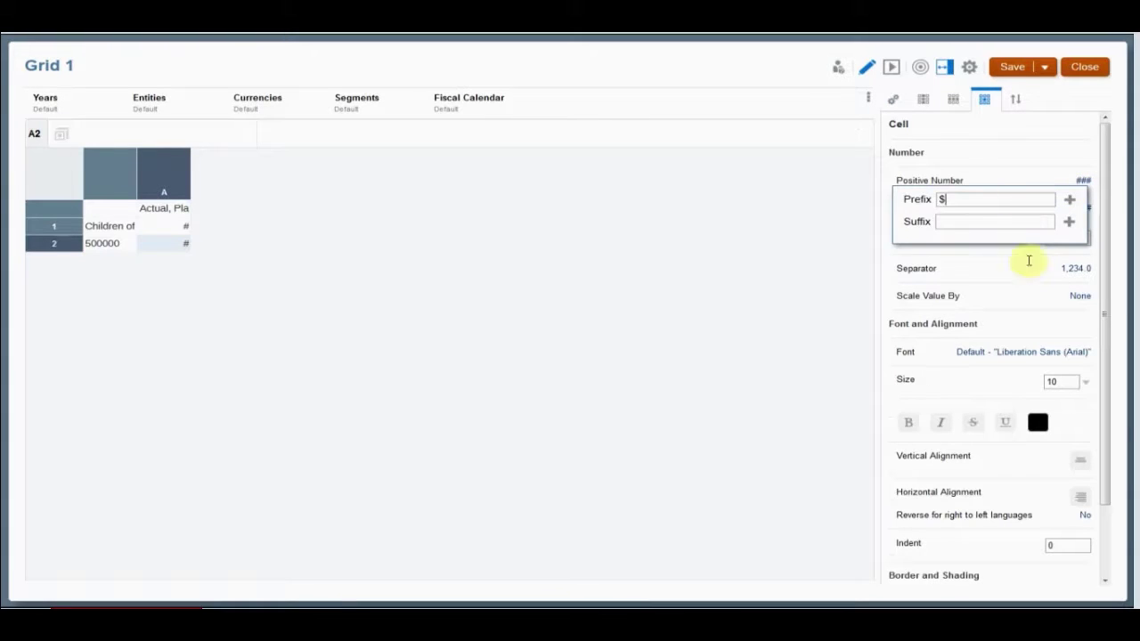
click(1097, 546)
Add a styled bottom border line to the 500000 row's cell
scroll(1105, 563, down, 1)
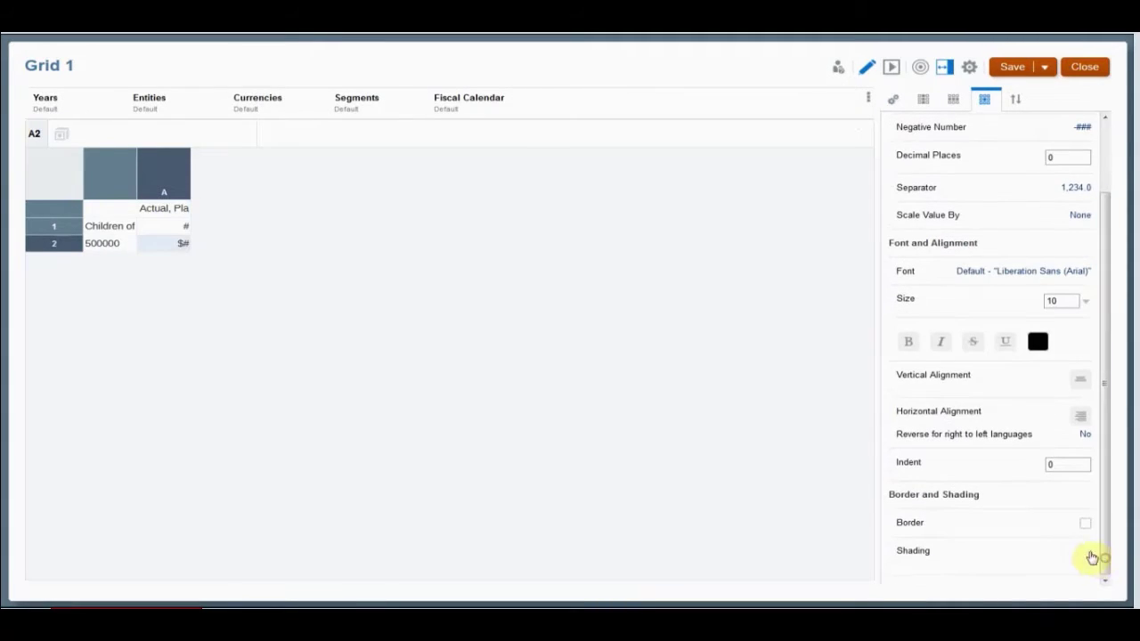
click(1086, 523)
click(893, 397)
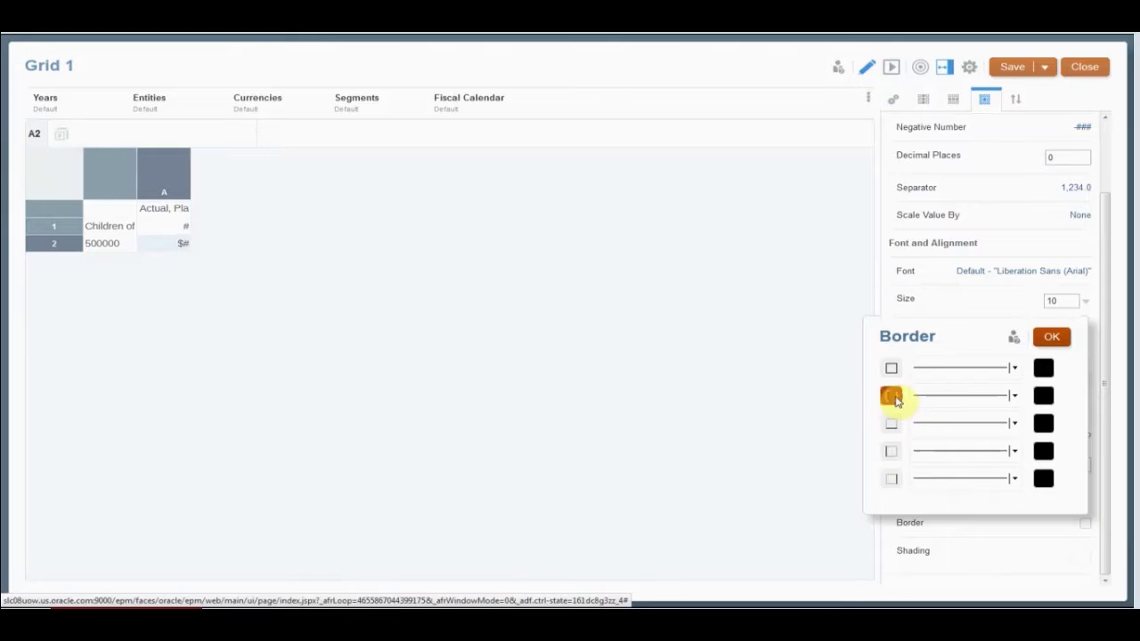
click(893, 424)
click(1015, 424)
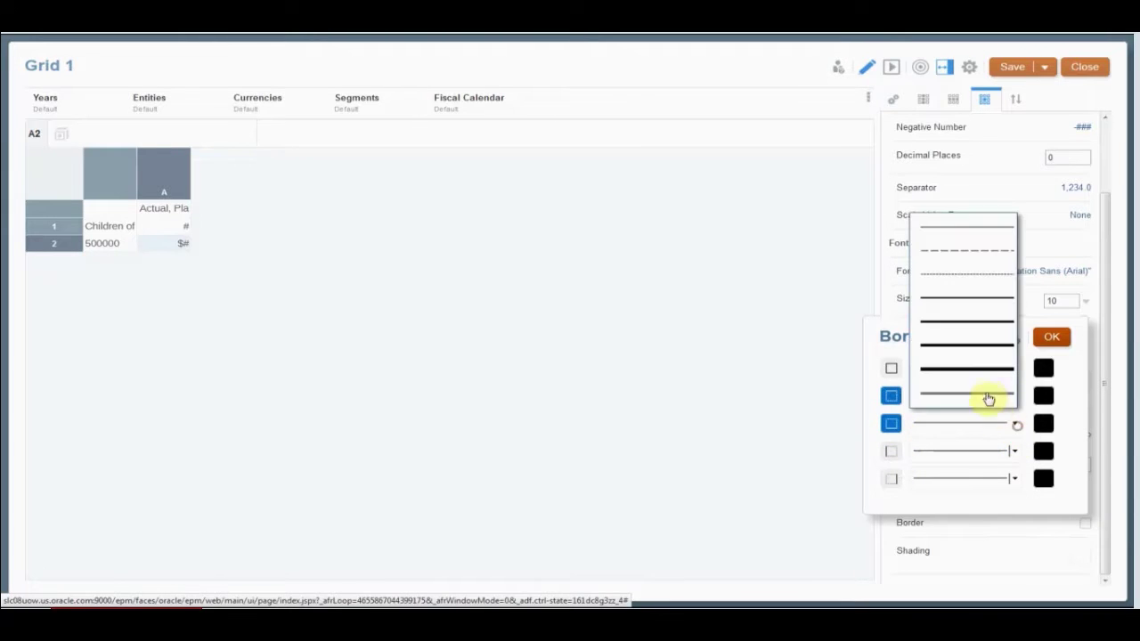
click(990, 395)
click(174, 259)
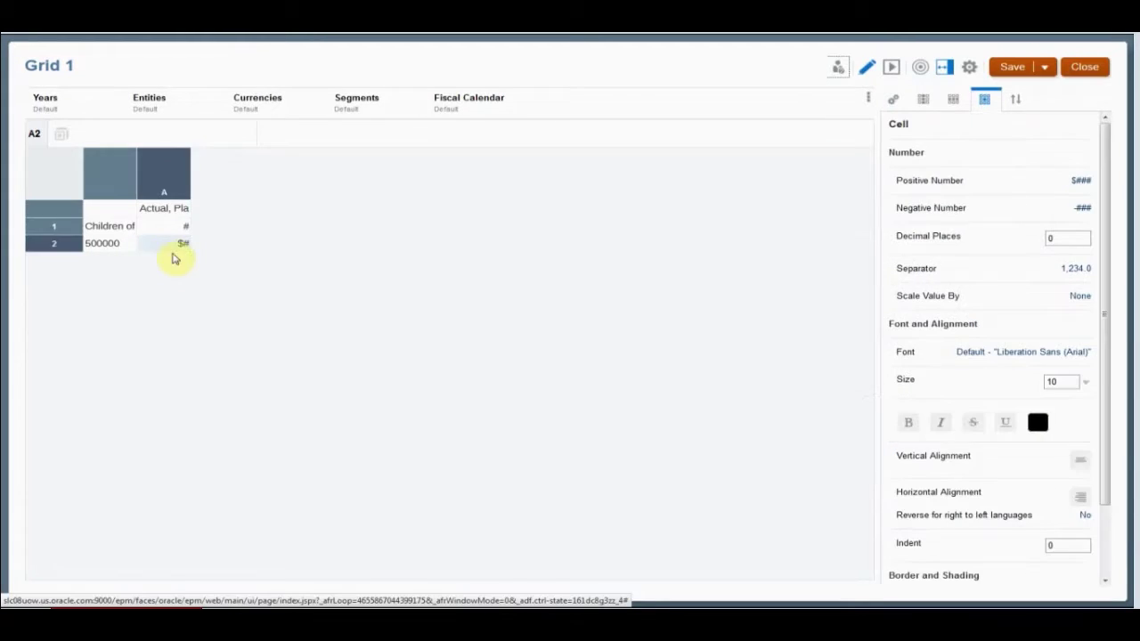
Give the Children of row's cell A1 a $ prefix, keeping no scaling
click(173, 230)
click(1081, 180)
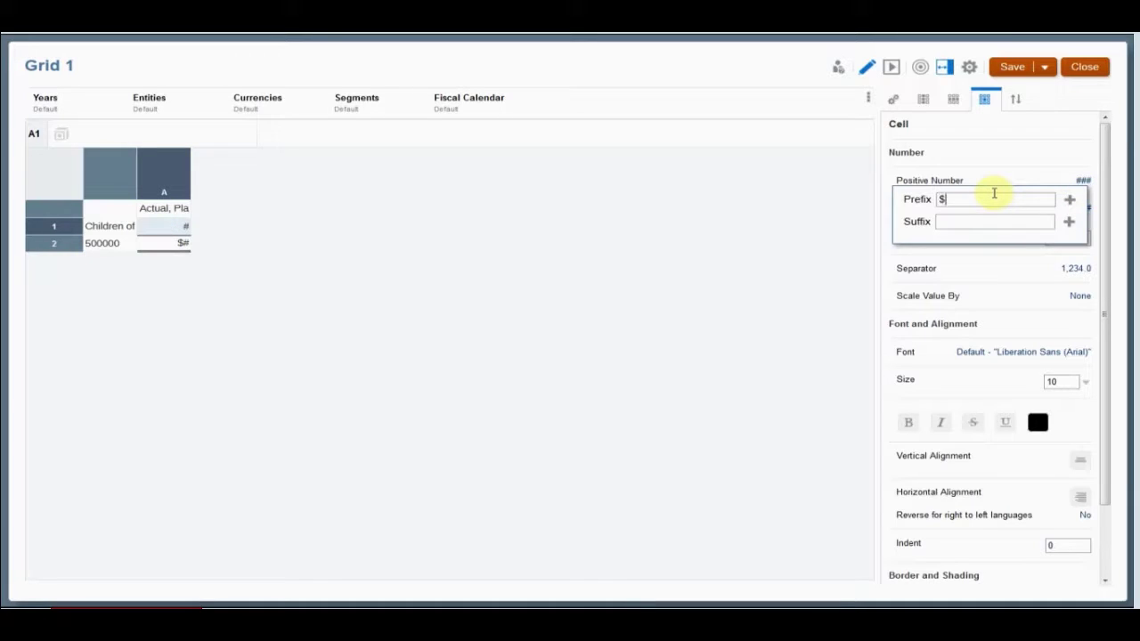
text($)
click(1075, 297)
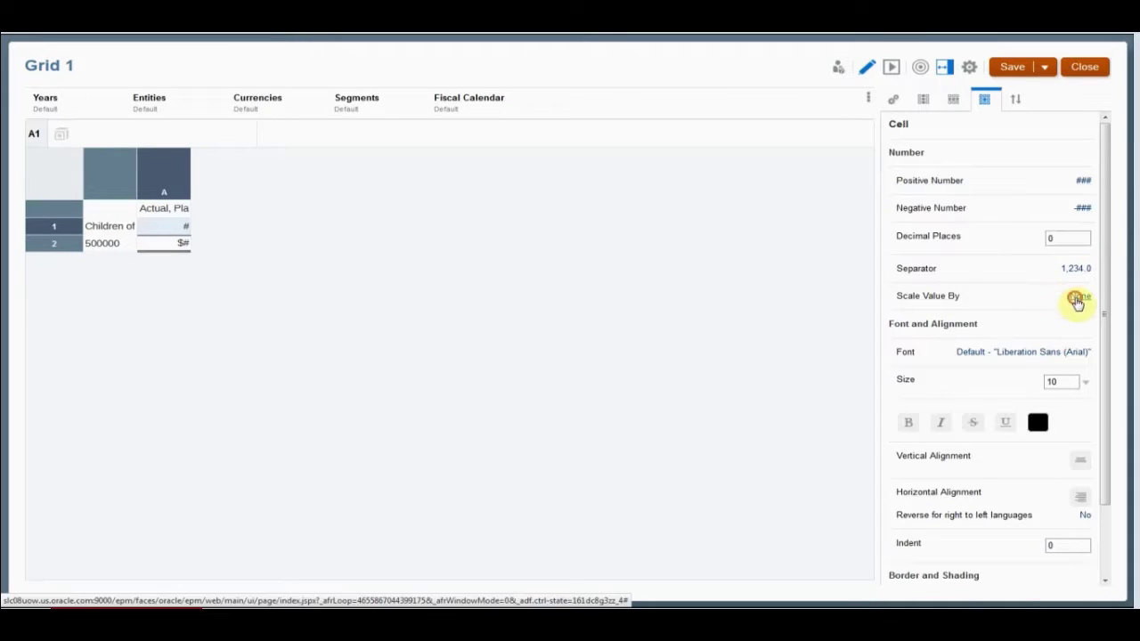
click(1054, 291)
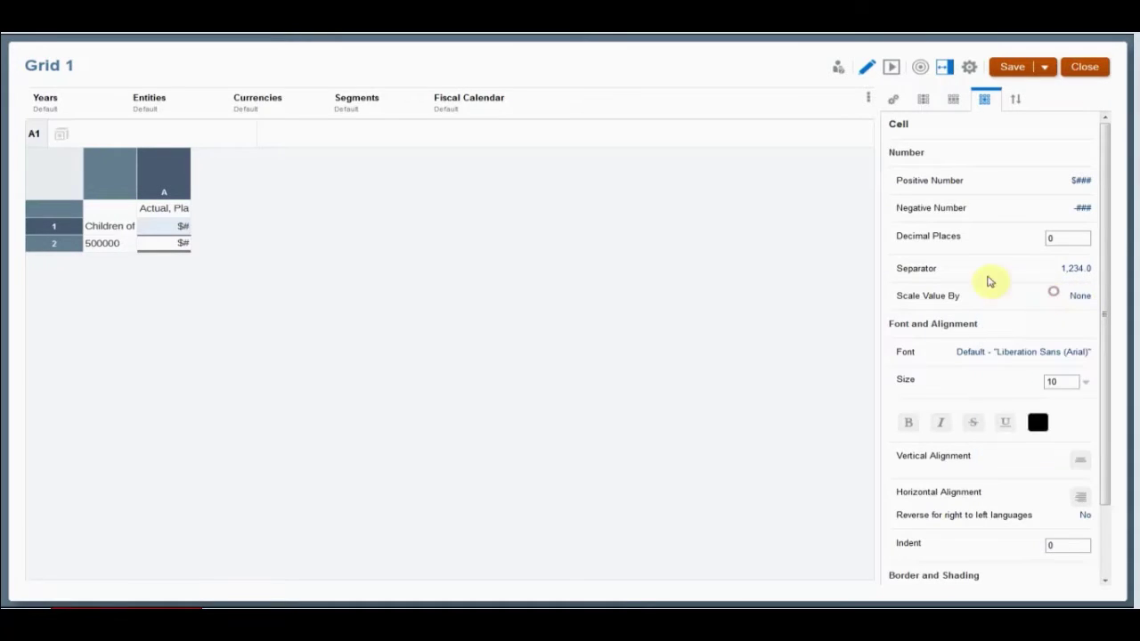
click(51, 111)
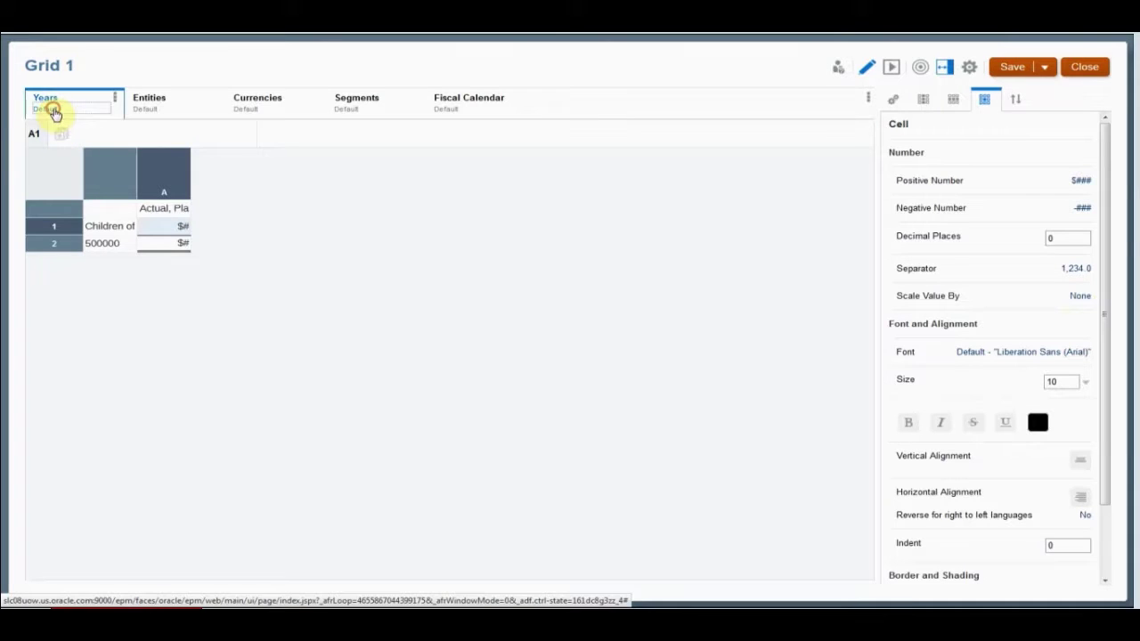
Select years 2016 and 2015 plus Children of Fiscal Calendar (Inclusive), then preview Grid 1
click(318, 167)
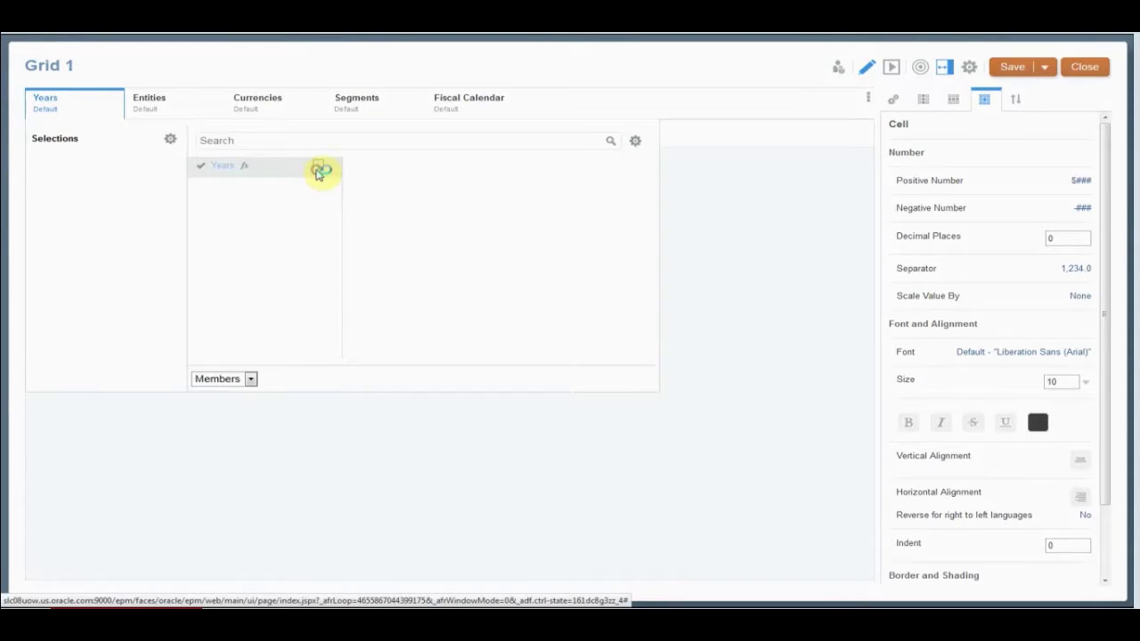
click(352, 166)
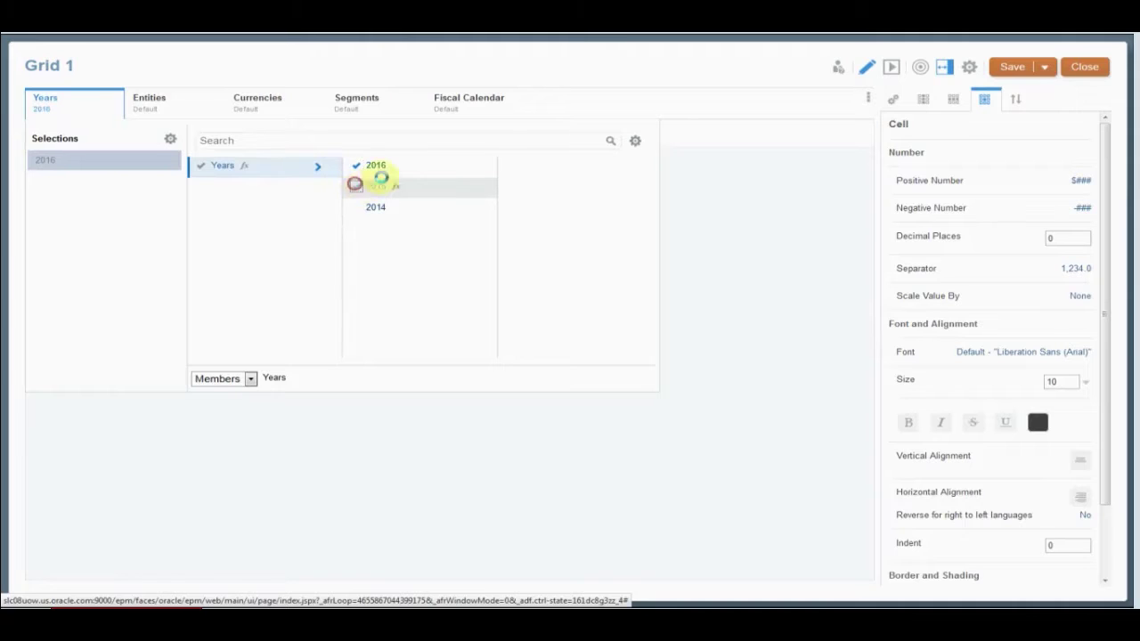
click(354, 184)
click(486, 102)
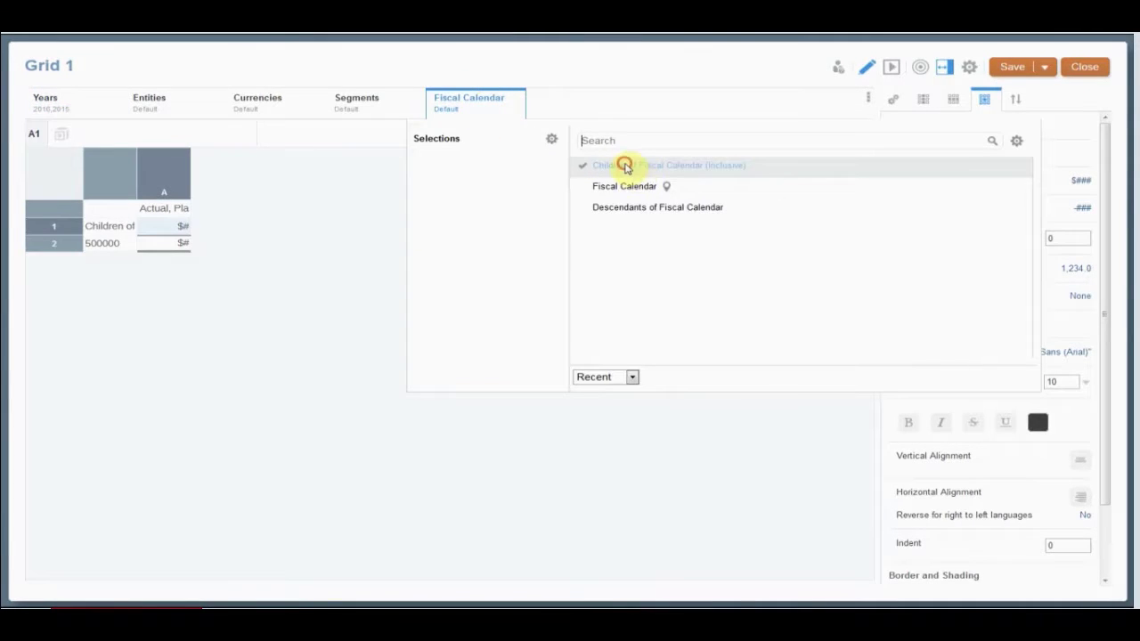
click(579, 167)
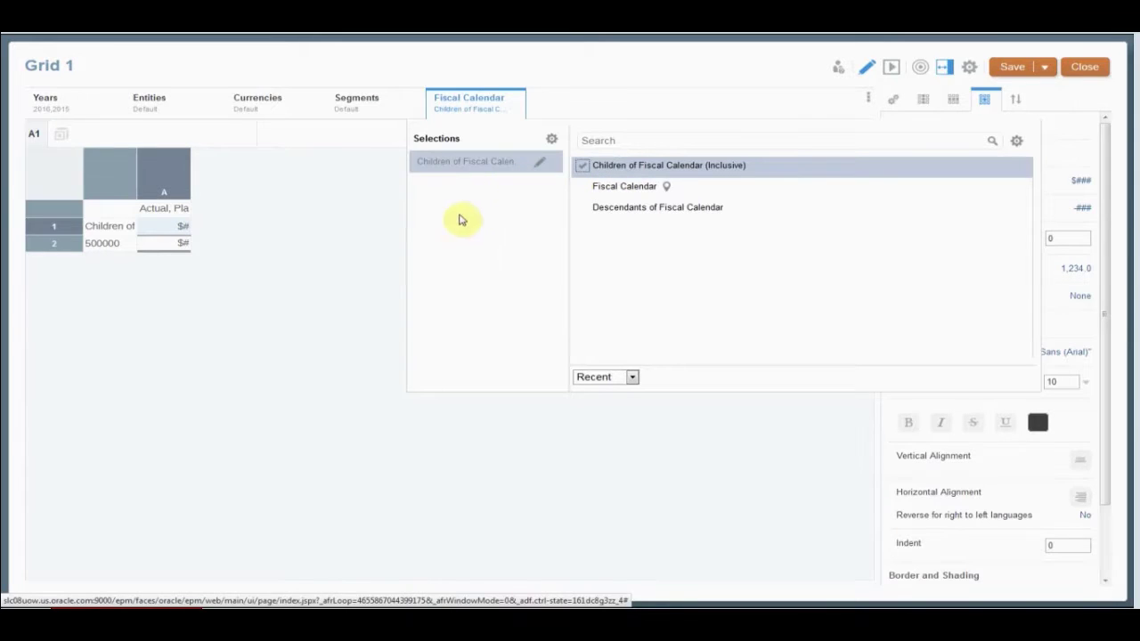
click(892, 67)
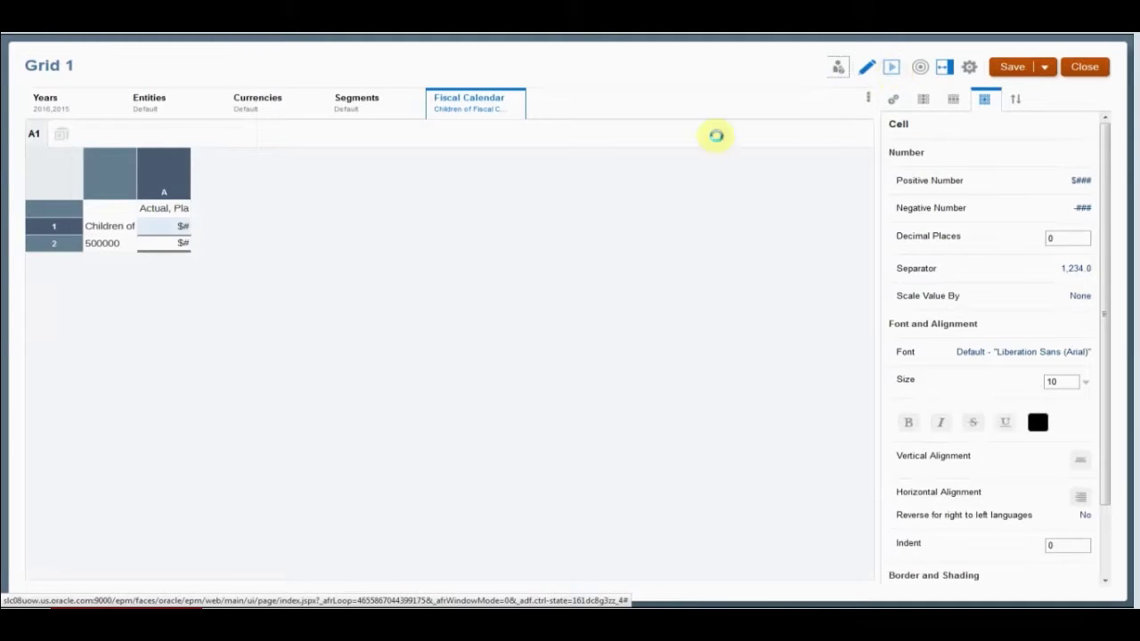
Close the grid and preview the whole Operating Expenses Report for Quarter1
click(1084, 68)
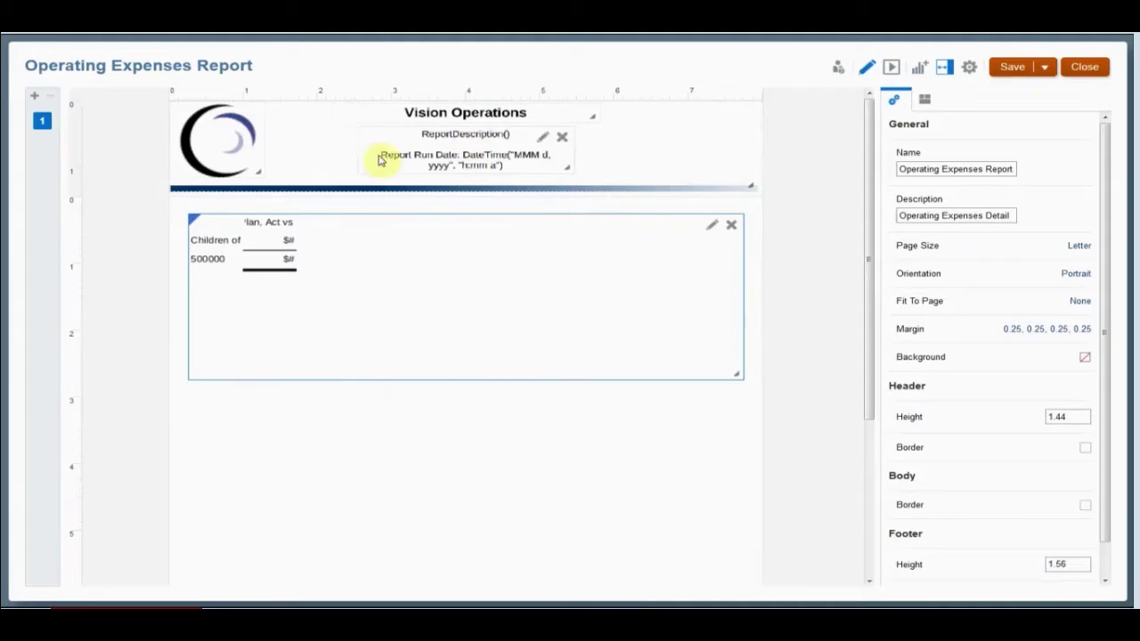
click(892, 68)
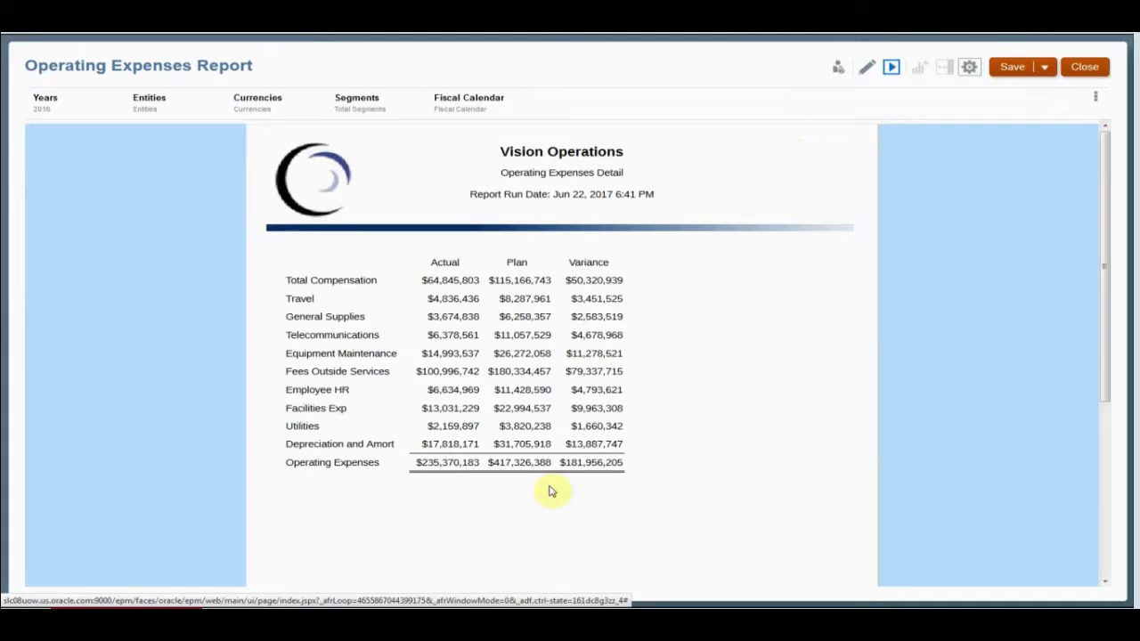
click(489, 114)
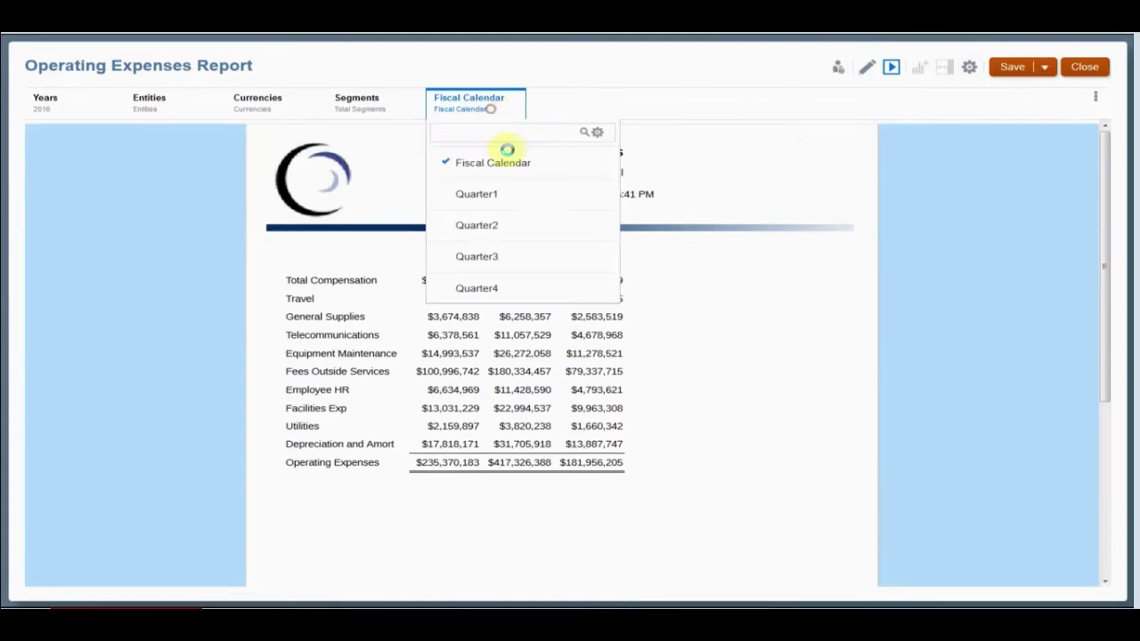
click(496, 196)
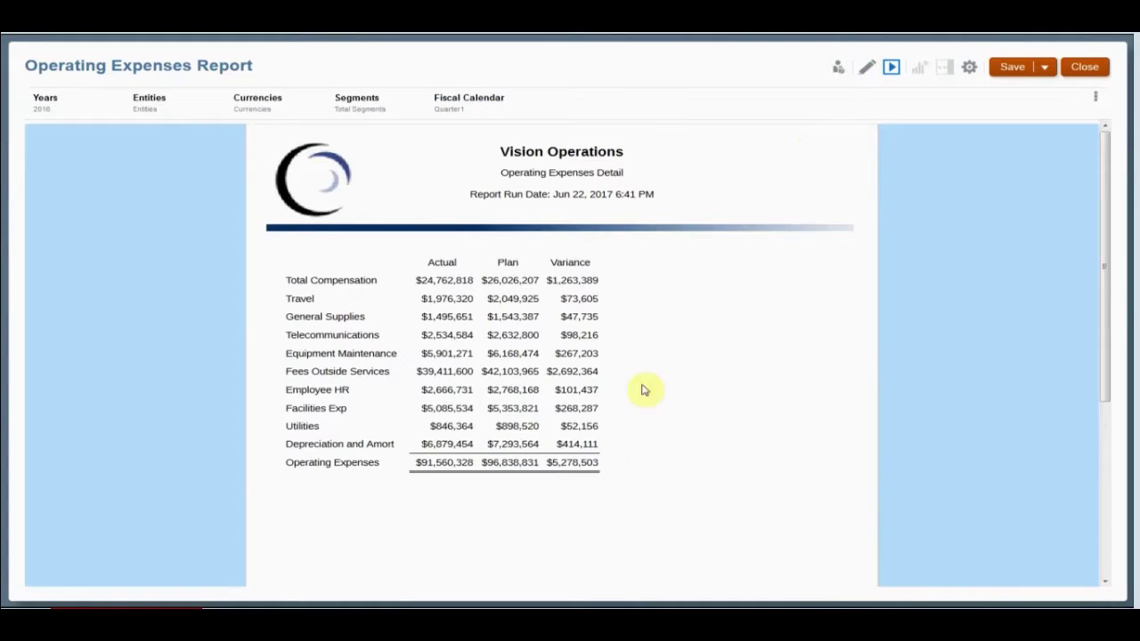
click(867, 66)
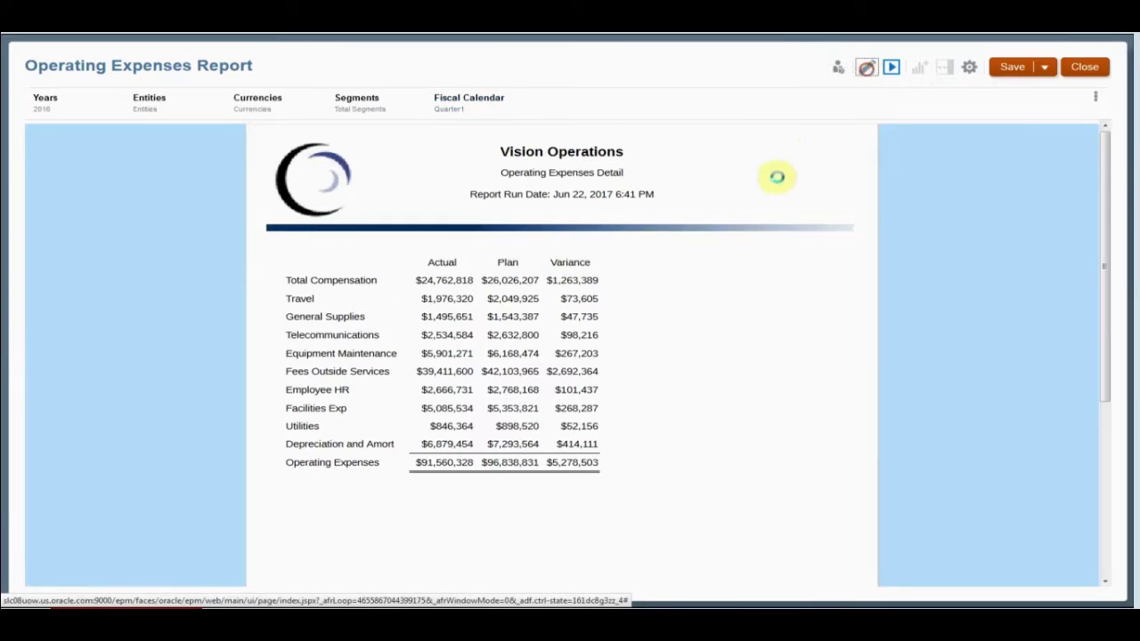
Insert a chart below the grid, sized wider and taller to match it
click(435, 461)
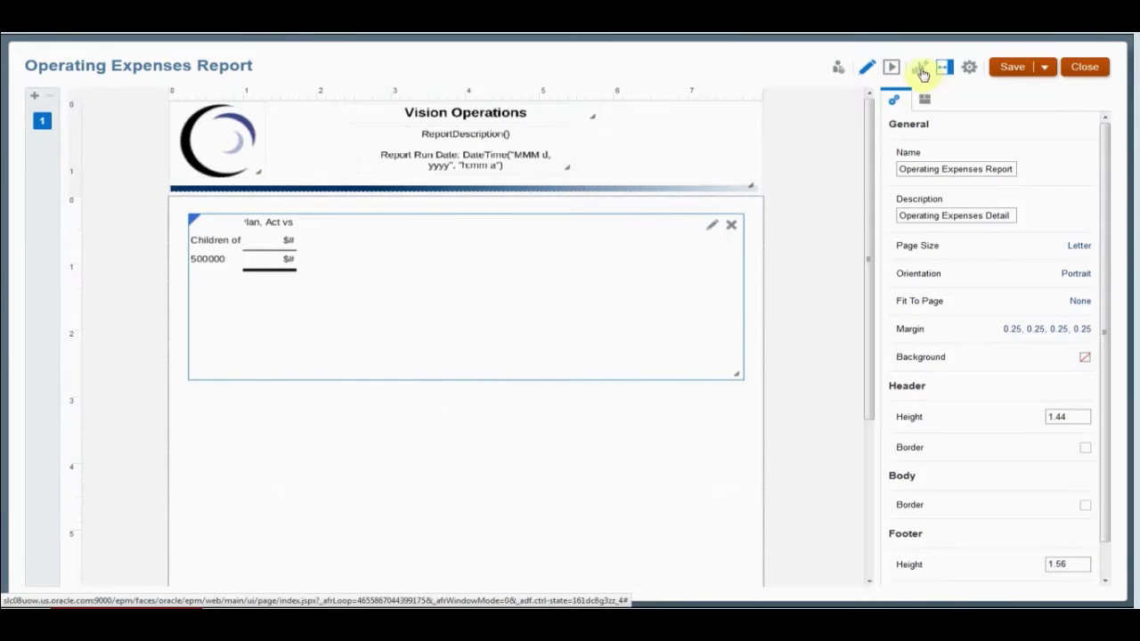
click(920, 70)
drag(982, 95, 575, 413)
drag(456, 504, 603, 507)
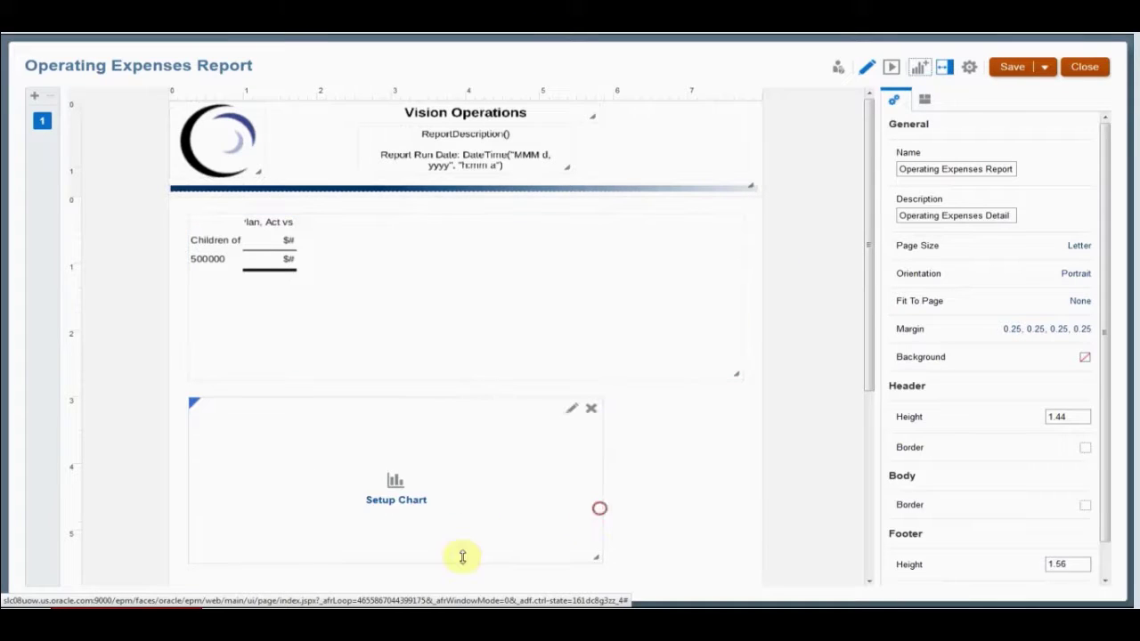
mouse_move(435, 564)
mouse_down()
mouse_move(434, 580)
mouse_move(434, 570)
mouse_up()
click(395, 488)
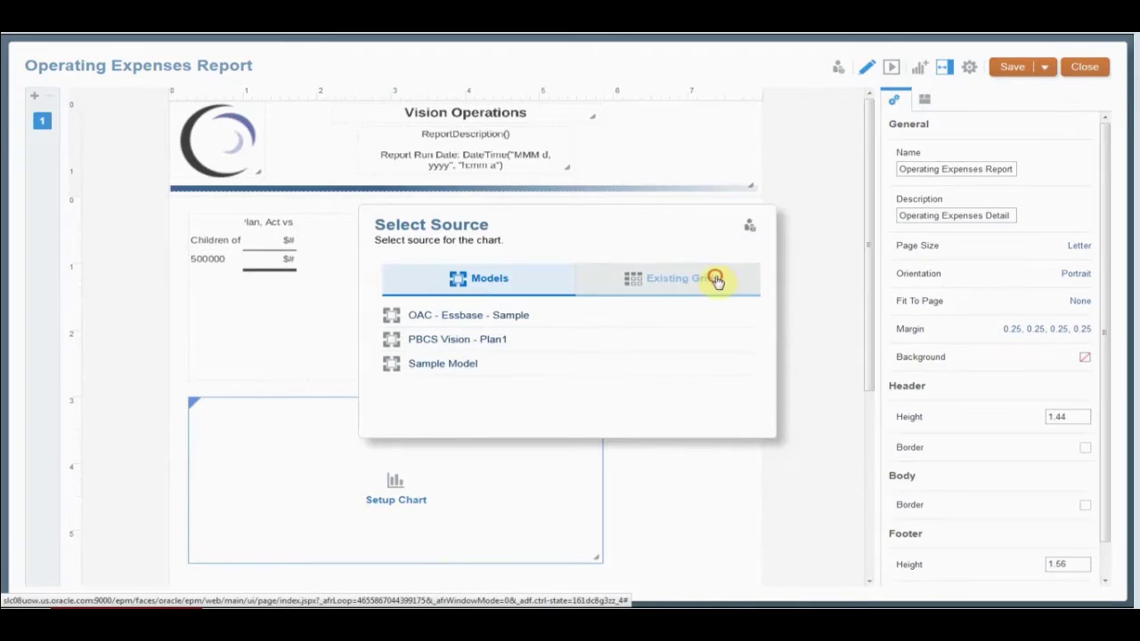
Build the chart from Grid 1 as a doughnut named Ops Expense Chart and preview it
click(717, 281)
click(627, 326)
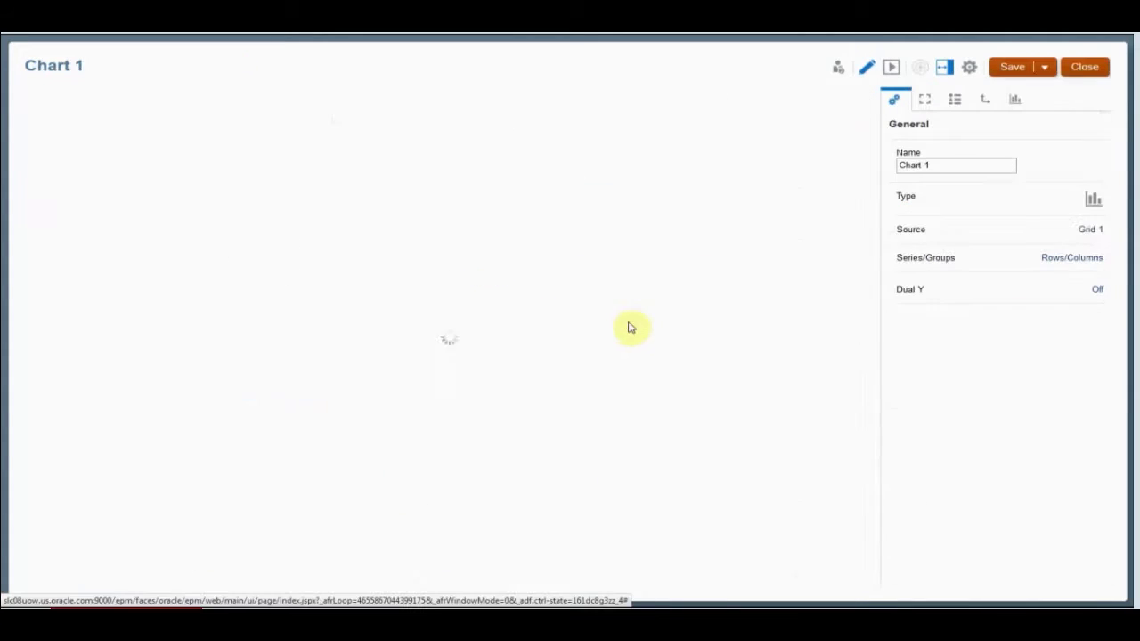
drag(946, 163, 899, 161)
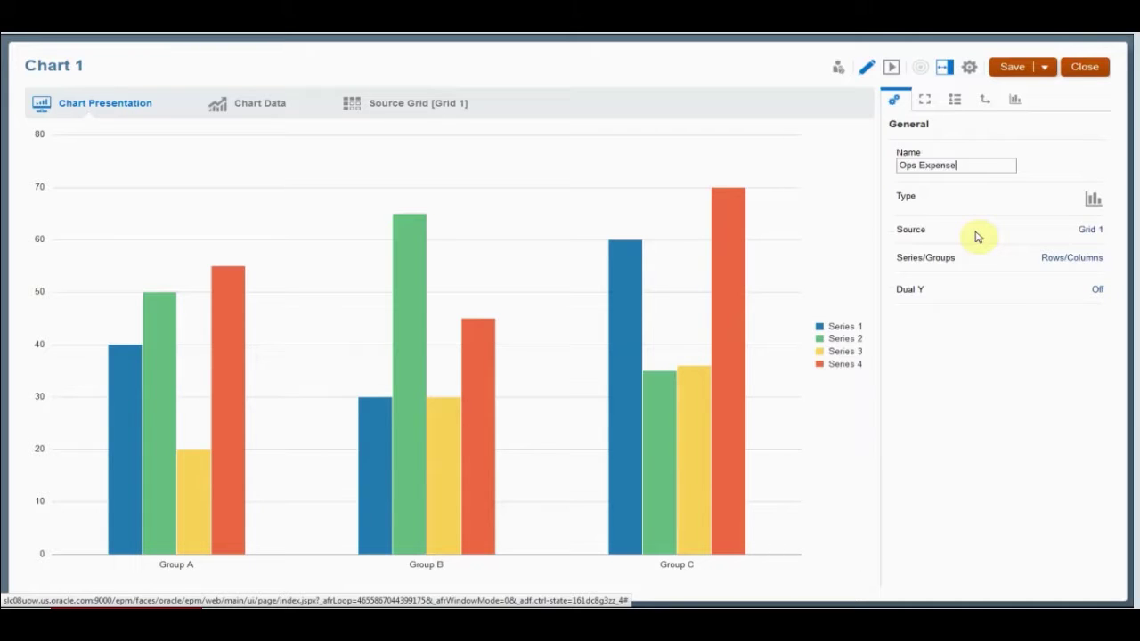
click(1094, 200)
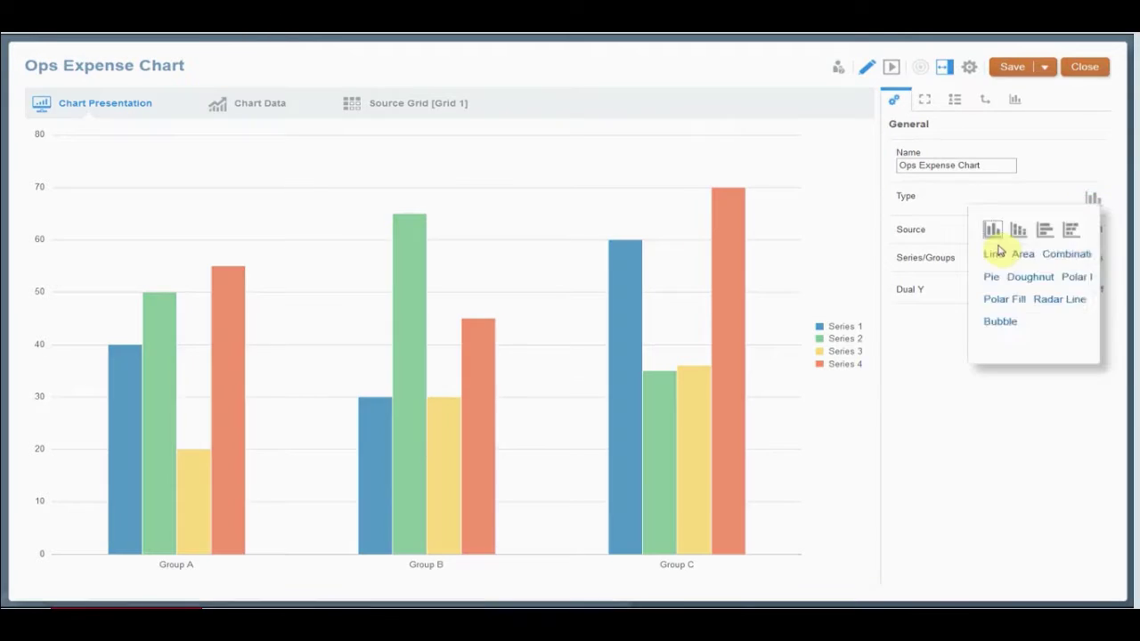
click(1019, 287)
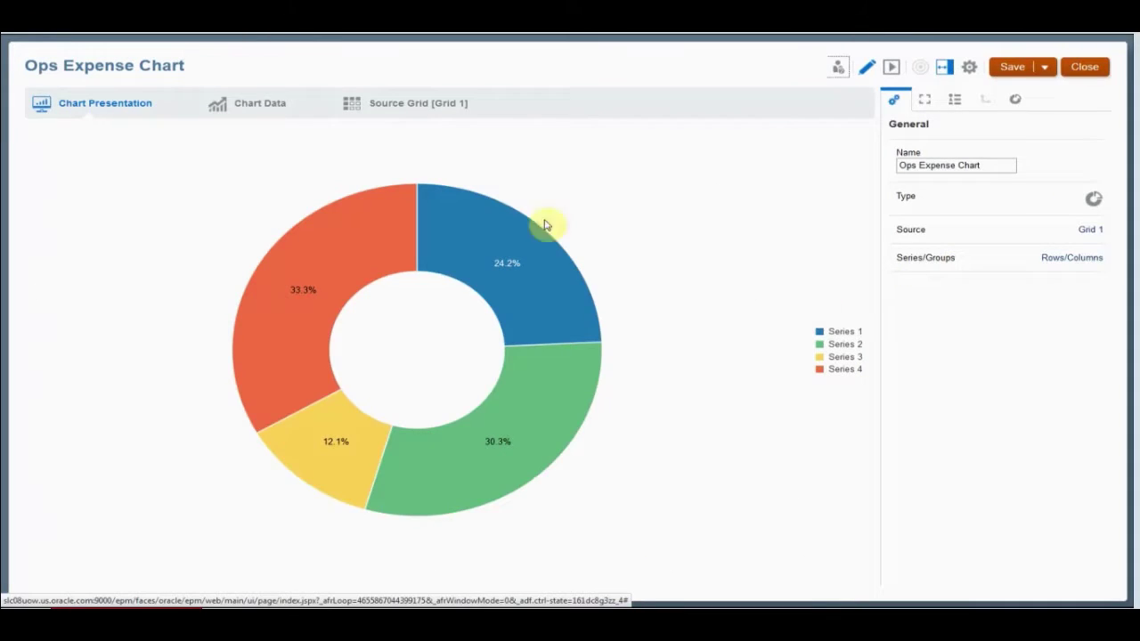
click(251, 104)
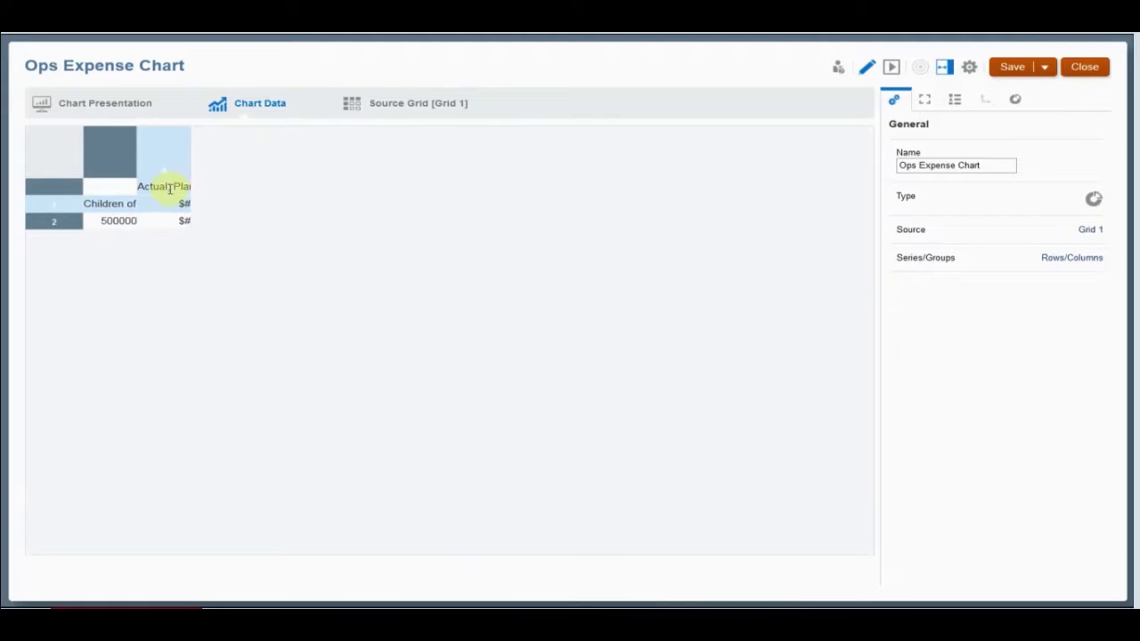
click(891, 67)
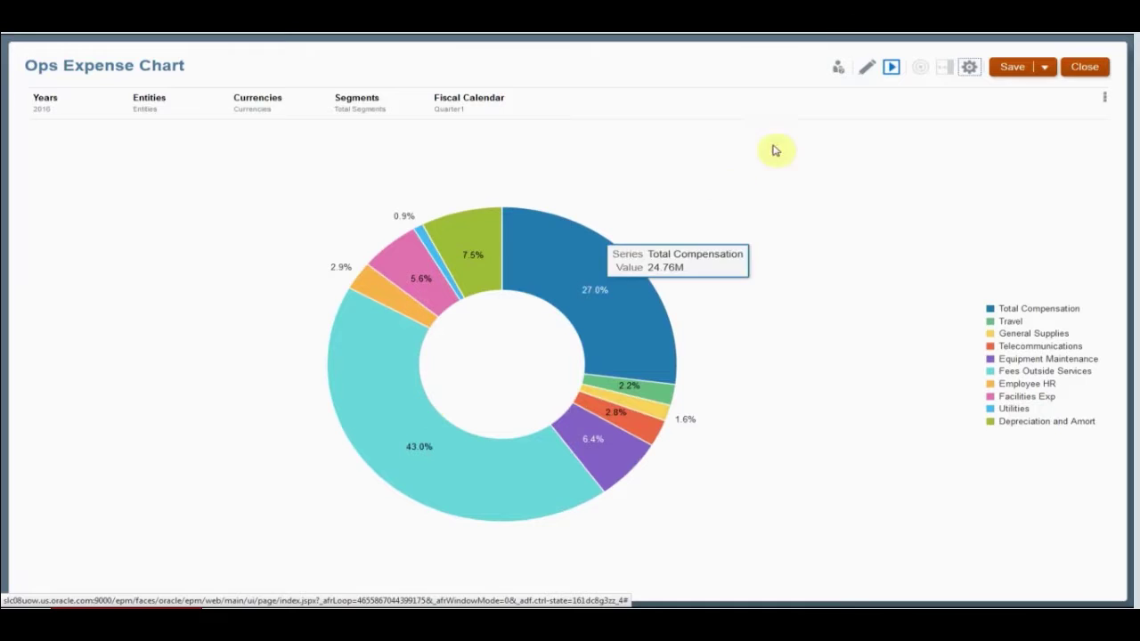
click(1073, 69)
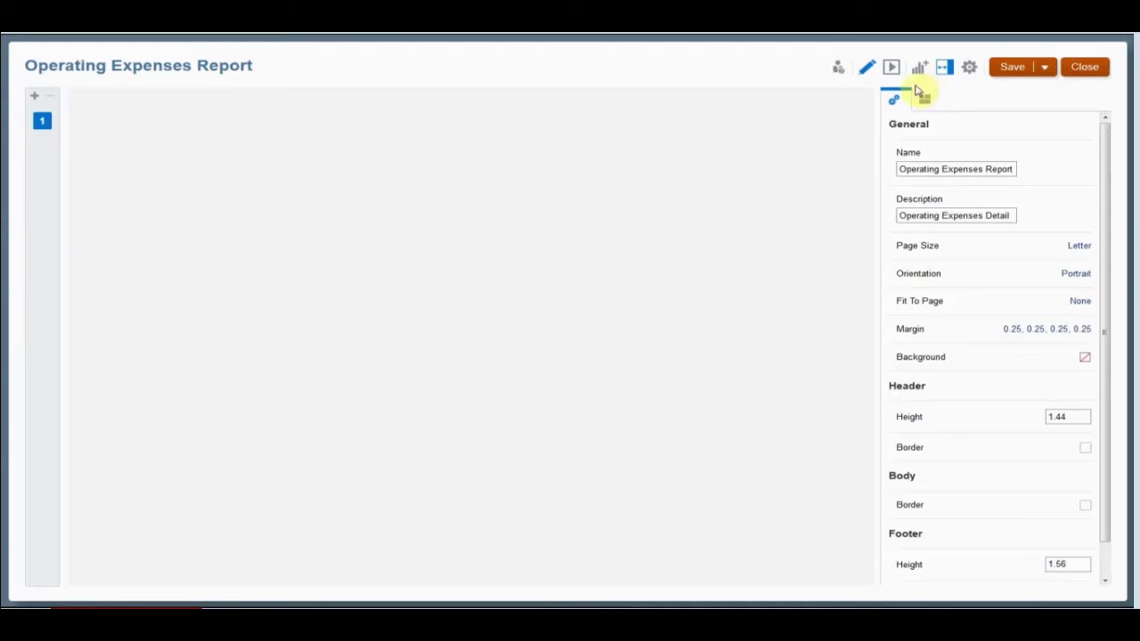
Preview the report with the doughnut chart beneath the table, then save it
click(891, 67)
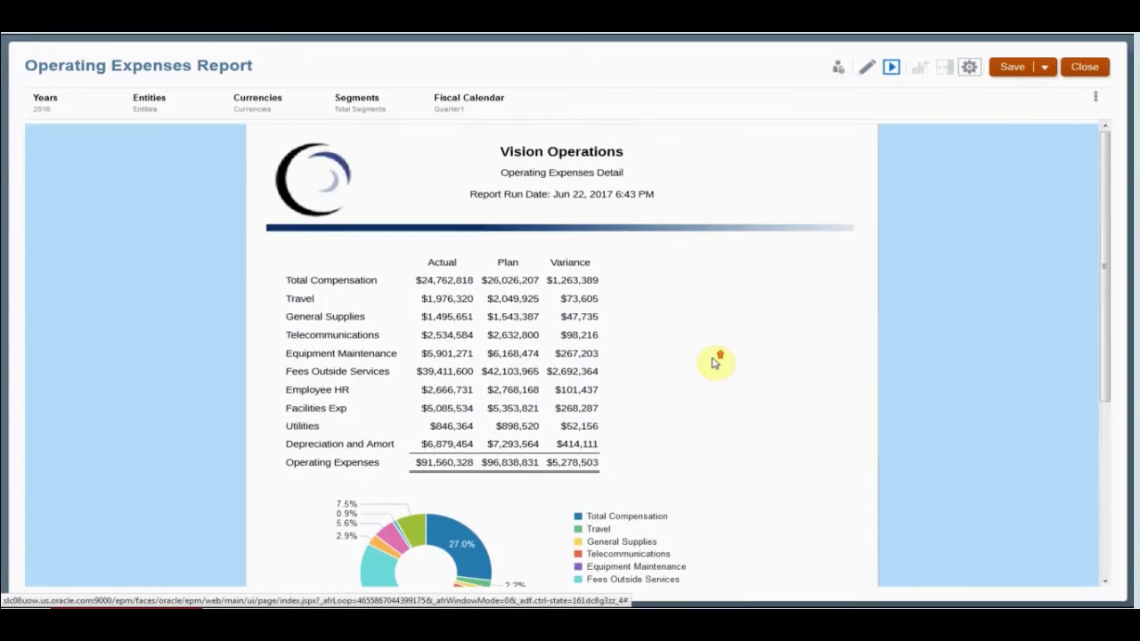
click(1043, 68)
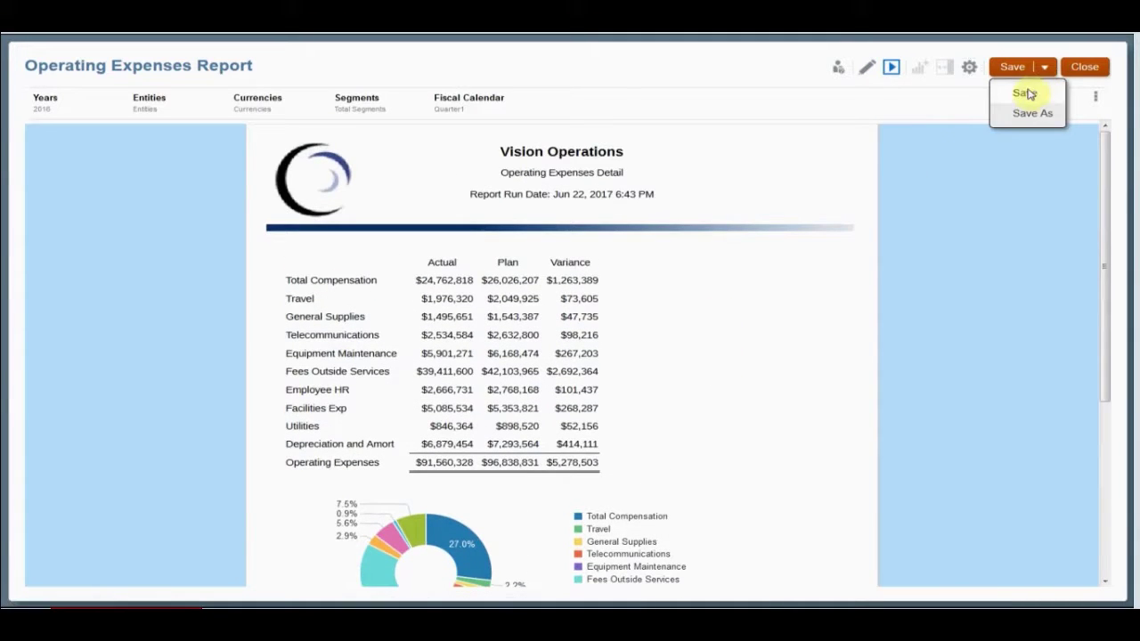
click(1025, 95)
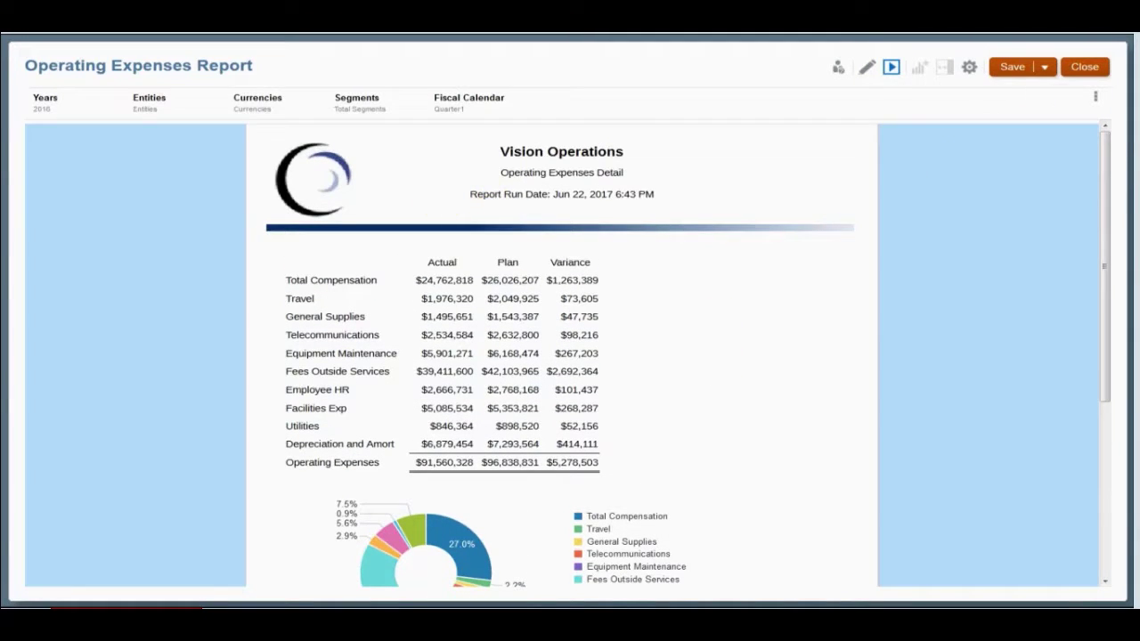
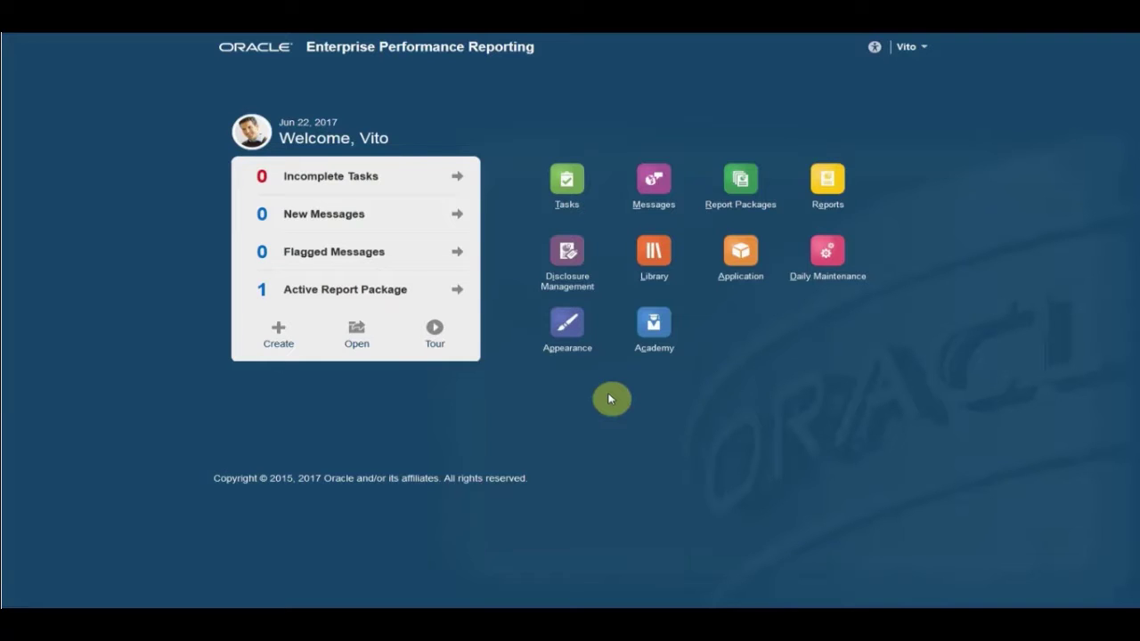
Open the Vision Product Performance Analysis - 06-17 package from Report Packages and show its Author phase
click(729, 207)
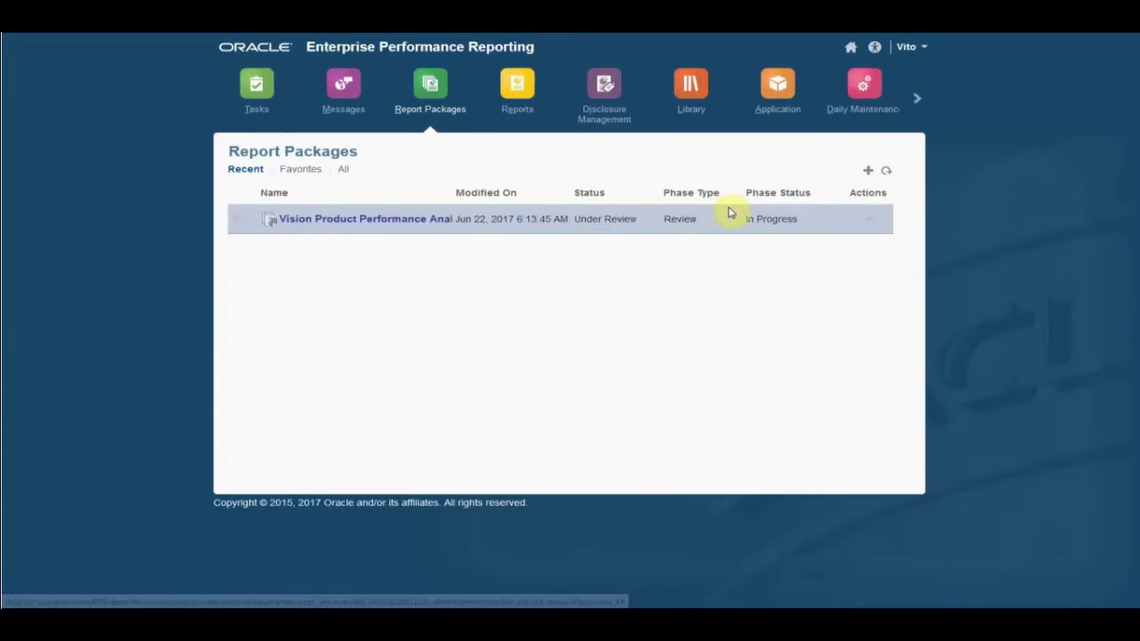
click(385, 220)
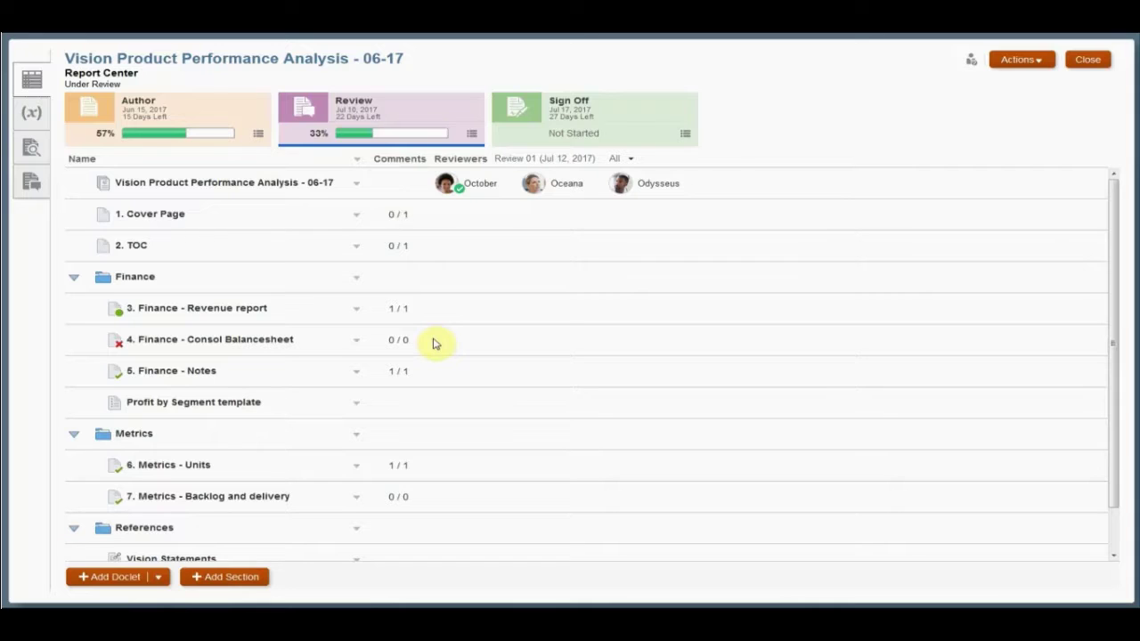
click(104, 112)
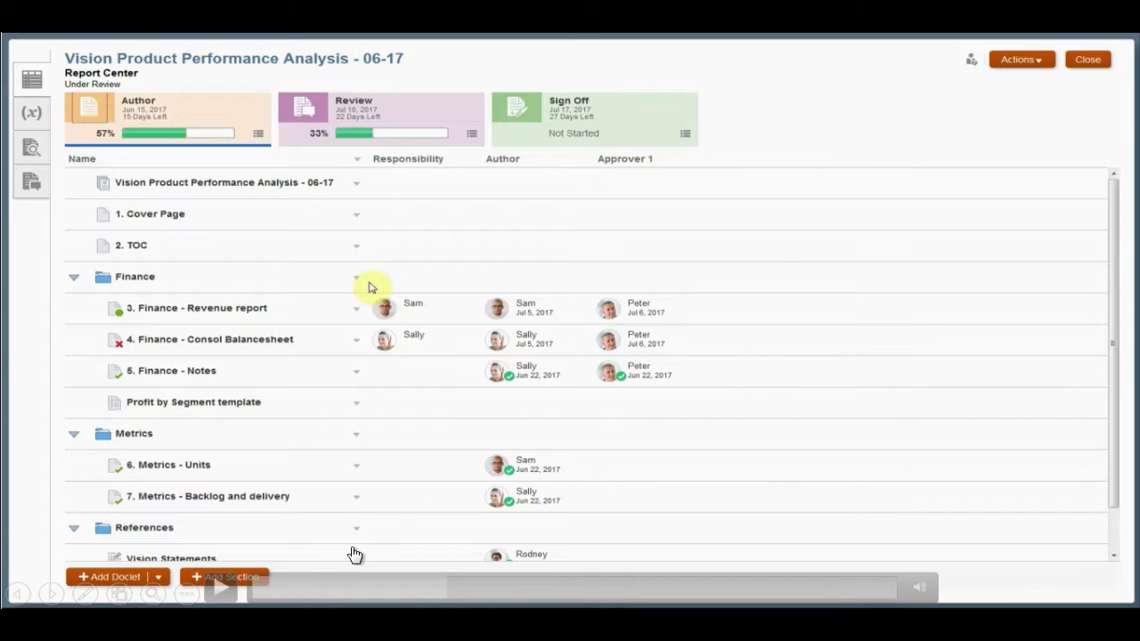
Open the Edit Doclet Properties dialog for the 2. TOC doclet
click(207, 590)
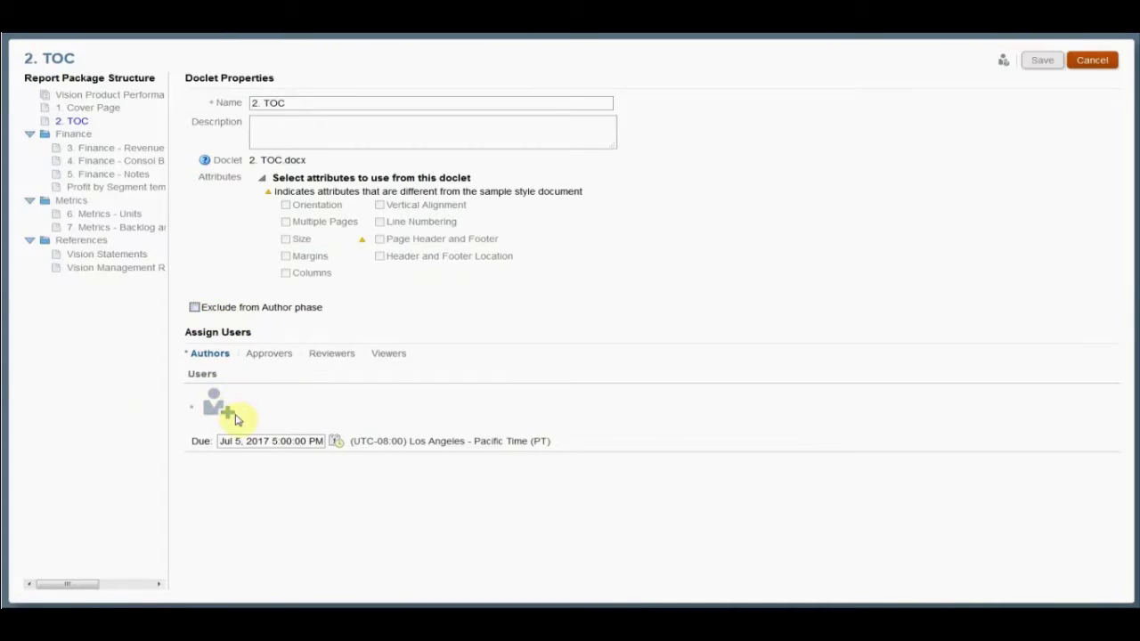
Check the 2. TOC approvers and tick Exclude from Author phase, then cancel without saving
click(254, 358)
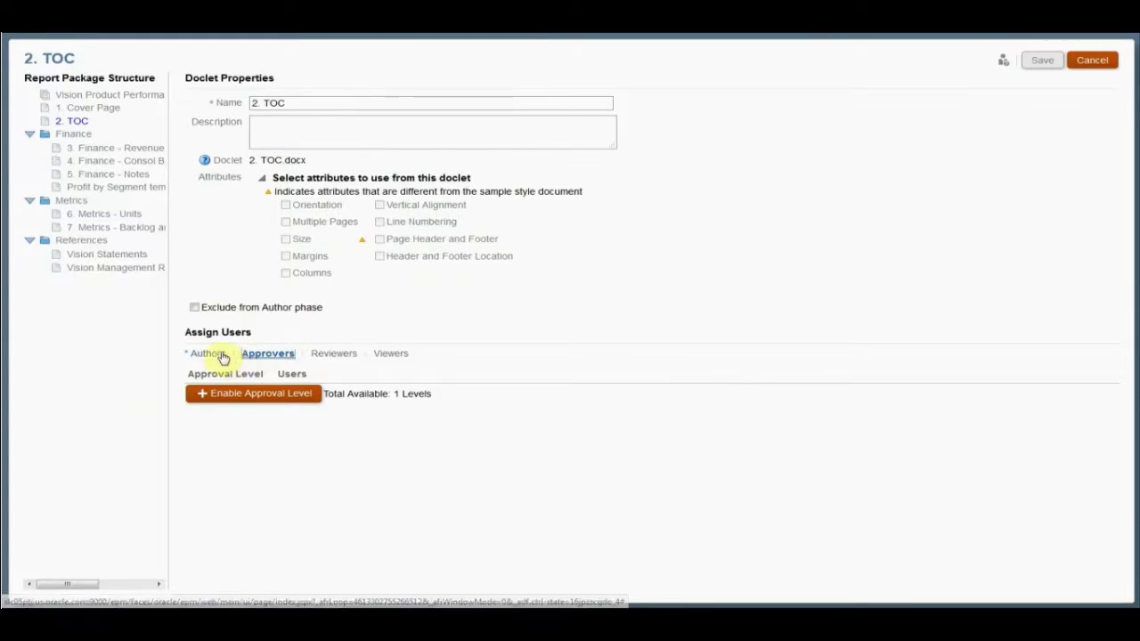
click(195, 309)
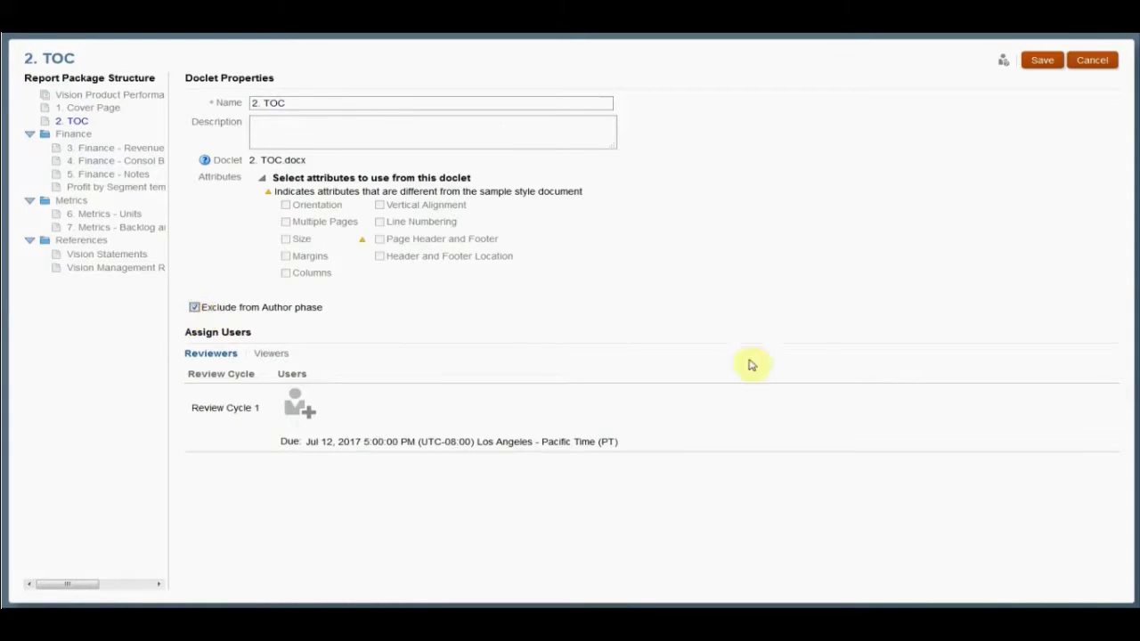
click(1094, 62)
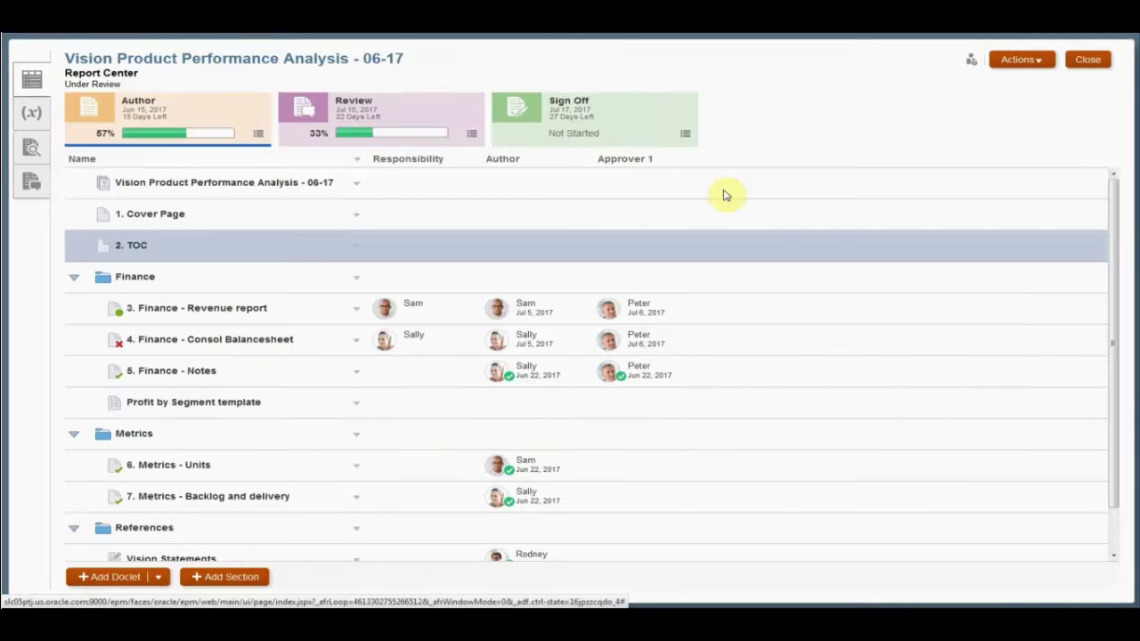
Preview the 2. TOC doclet zoomed out with thumbnails, then close it to see the full package preview with thumbnails
click(357, 249)
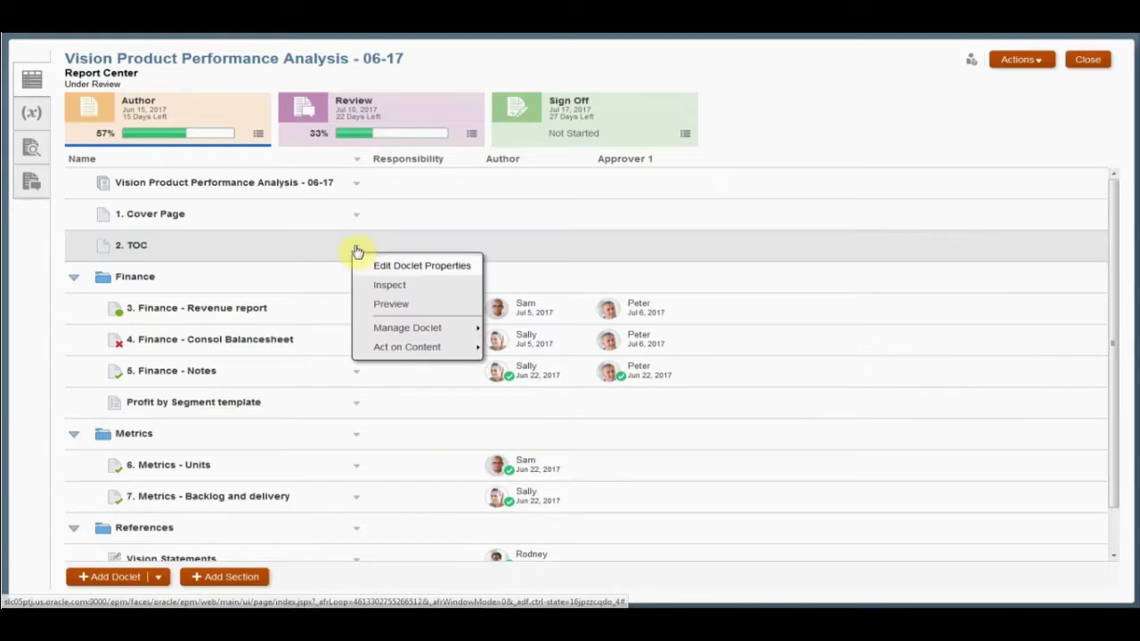
click(391, 305)
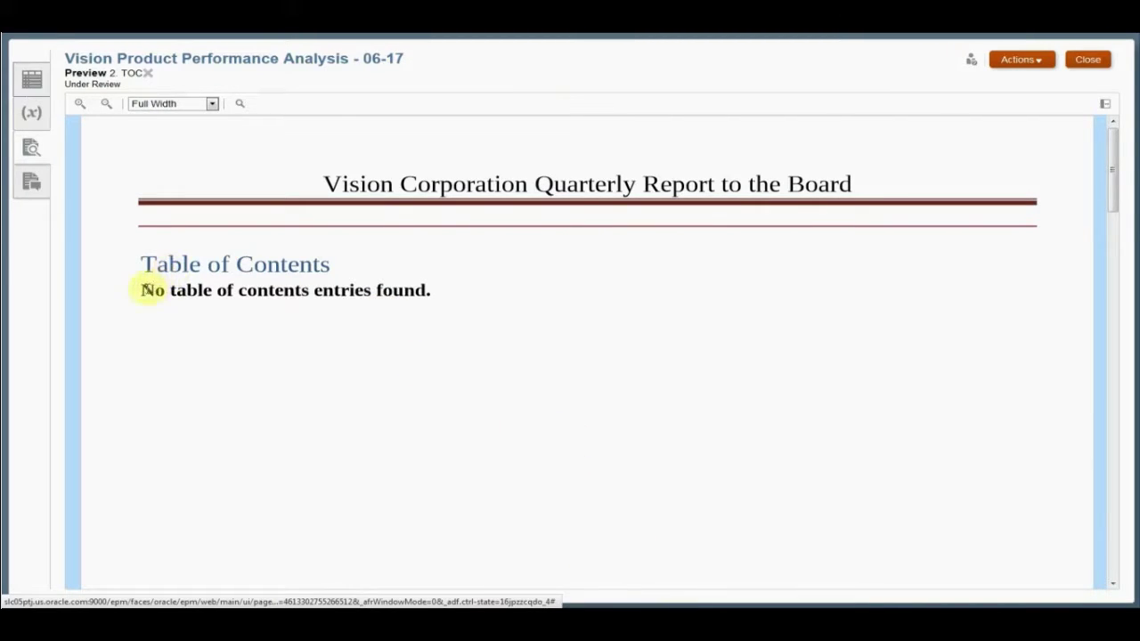
click(1101, 108)
click(106, 104)
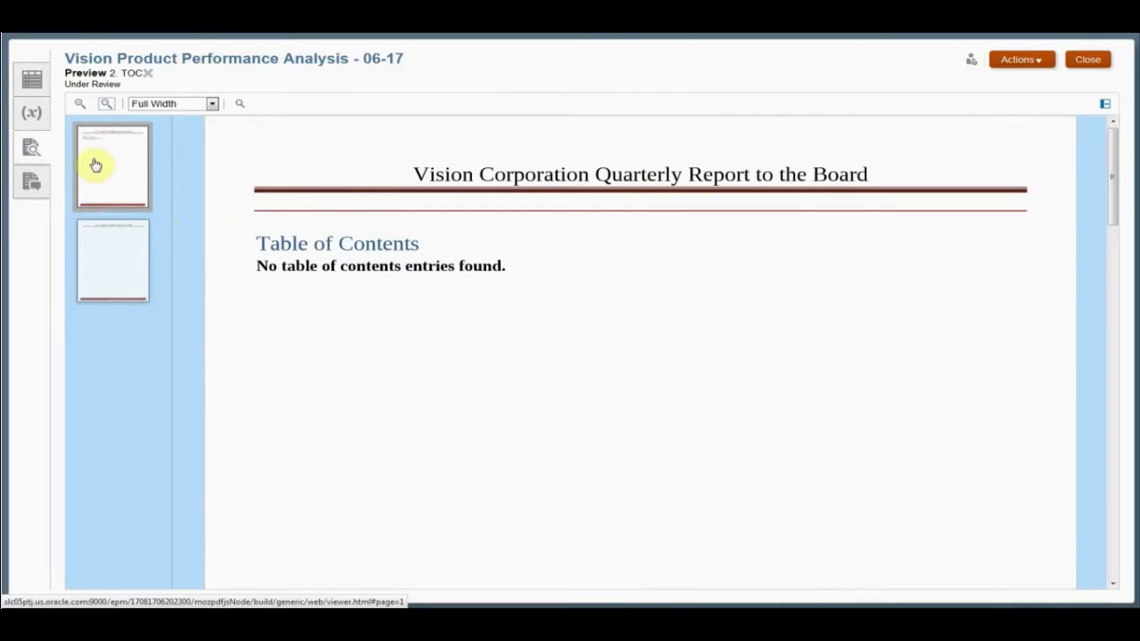
click(148, 74)
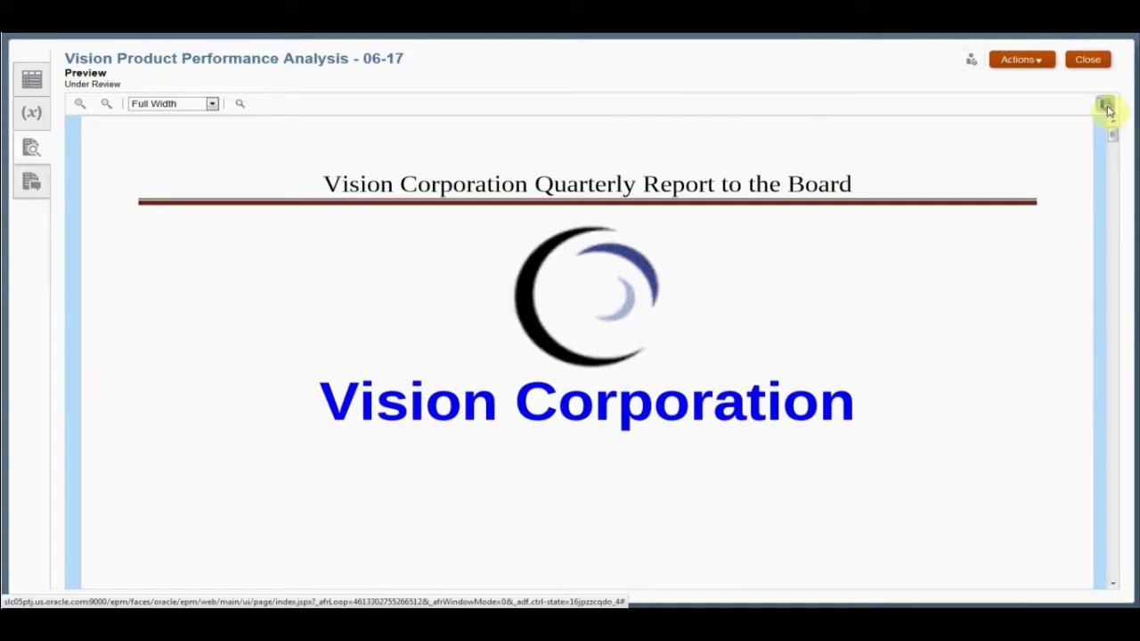
click(1106, 106)
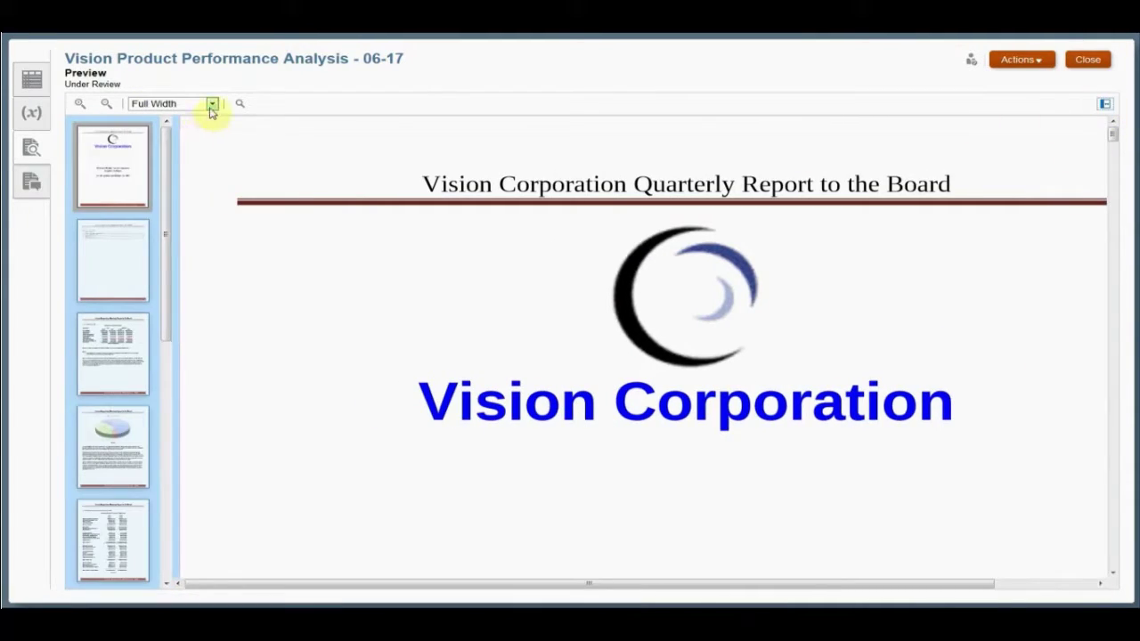
Jump from the page 2 contents to Finance Review – Notes and review the Vision Management Report snapshot
click(107, 104)
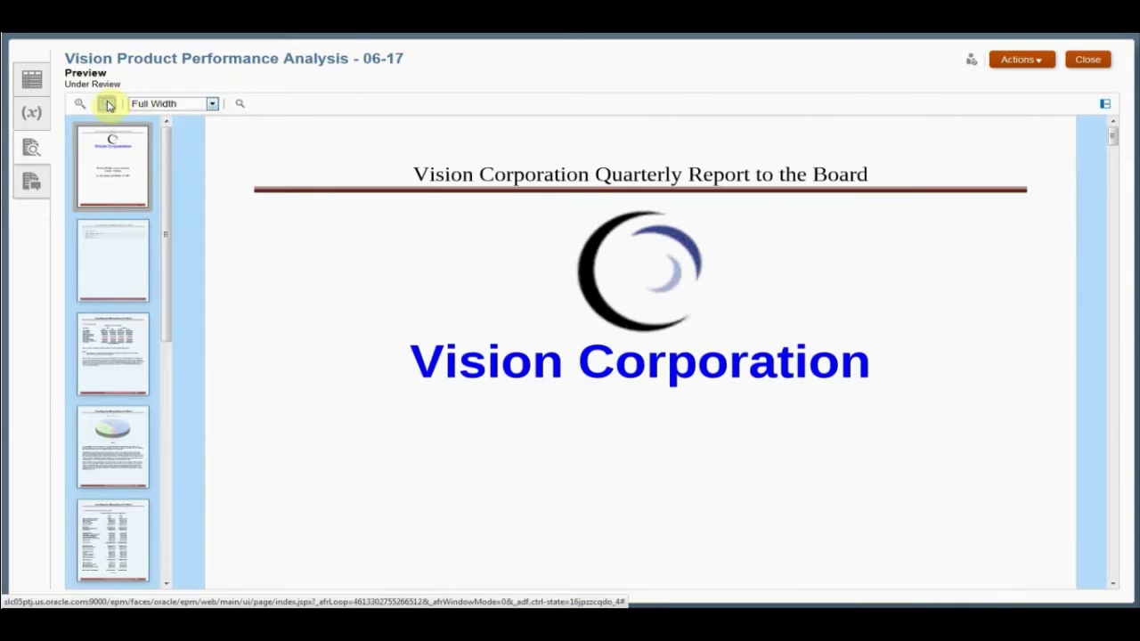
click(116, 260)
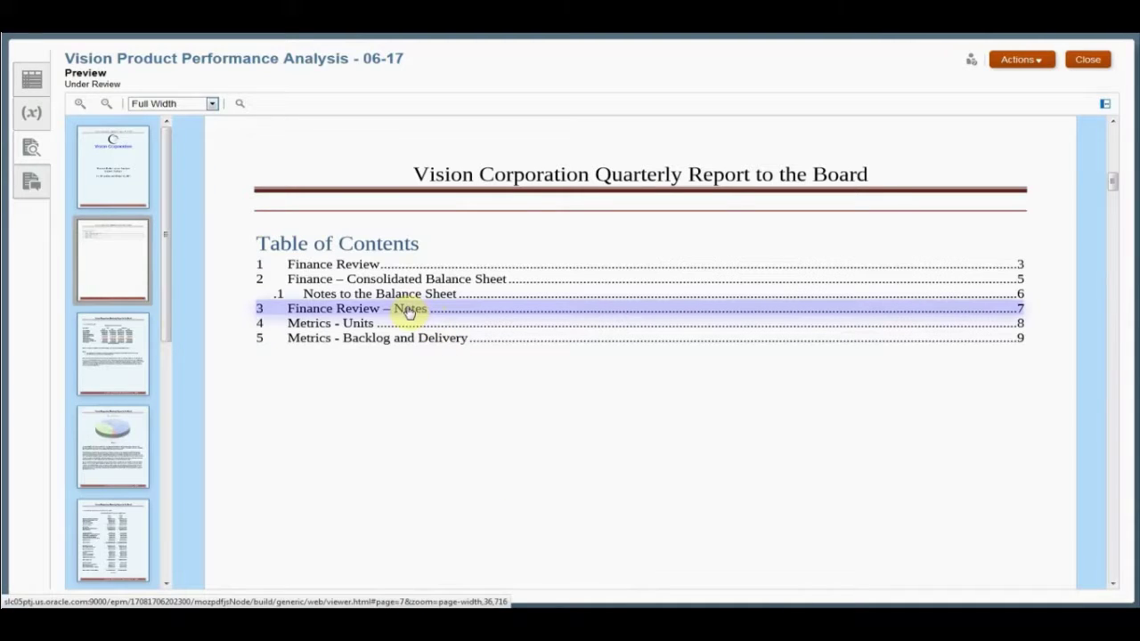
click(409, 310)
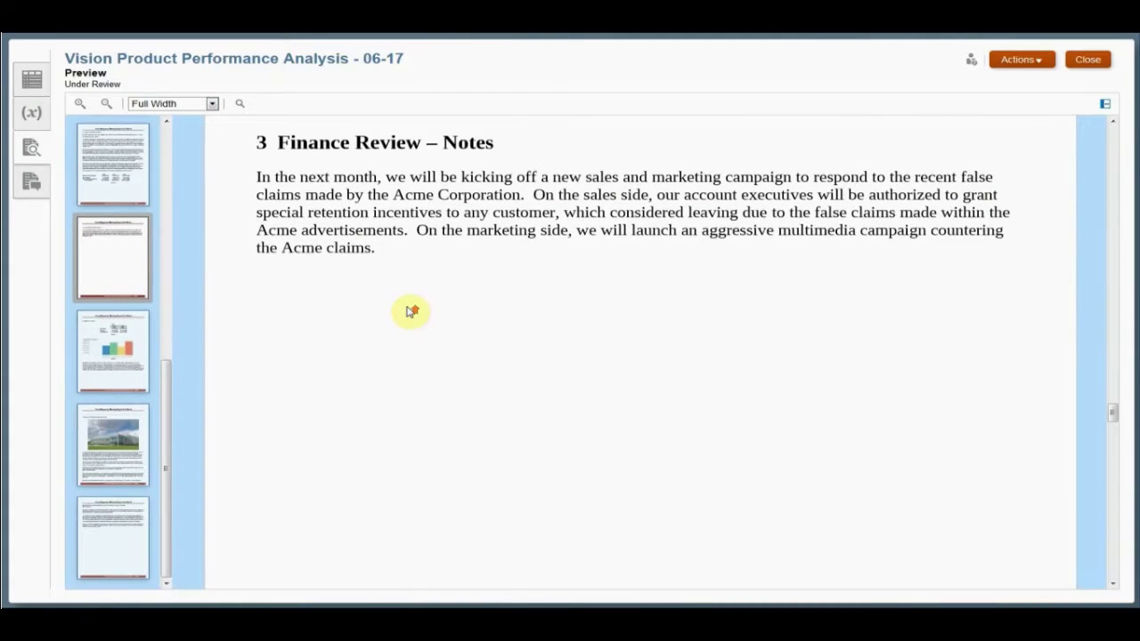
scroll(409, 310, up, 3)
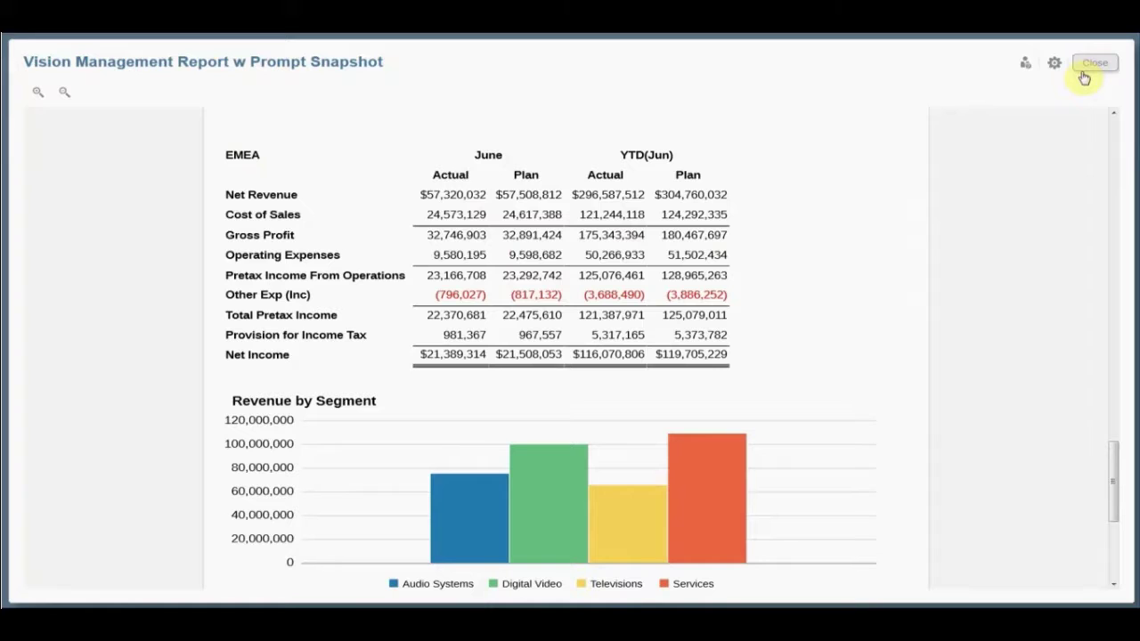
click(1089, 66)
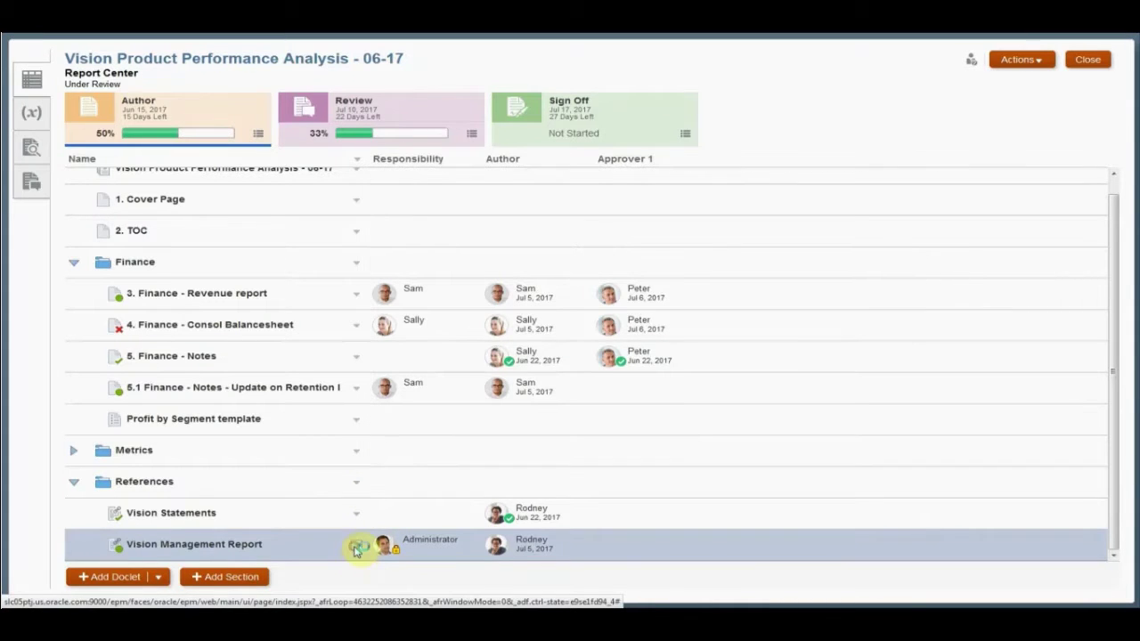
click(357, 551)
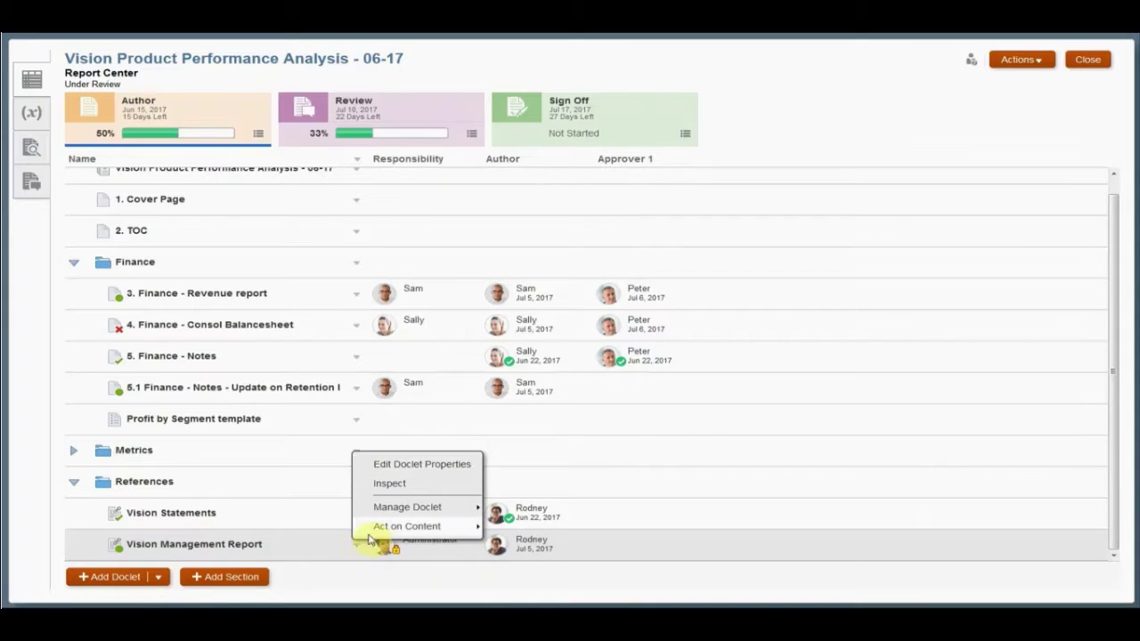
mouse_move(431, 529)
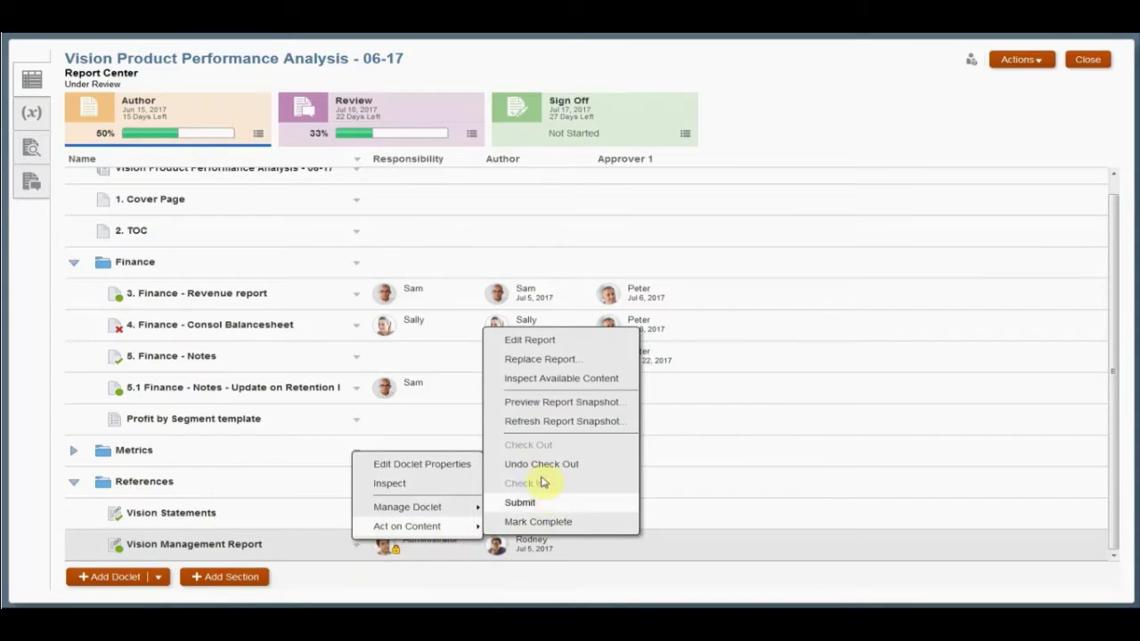
click(550, 378)
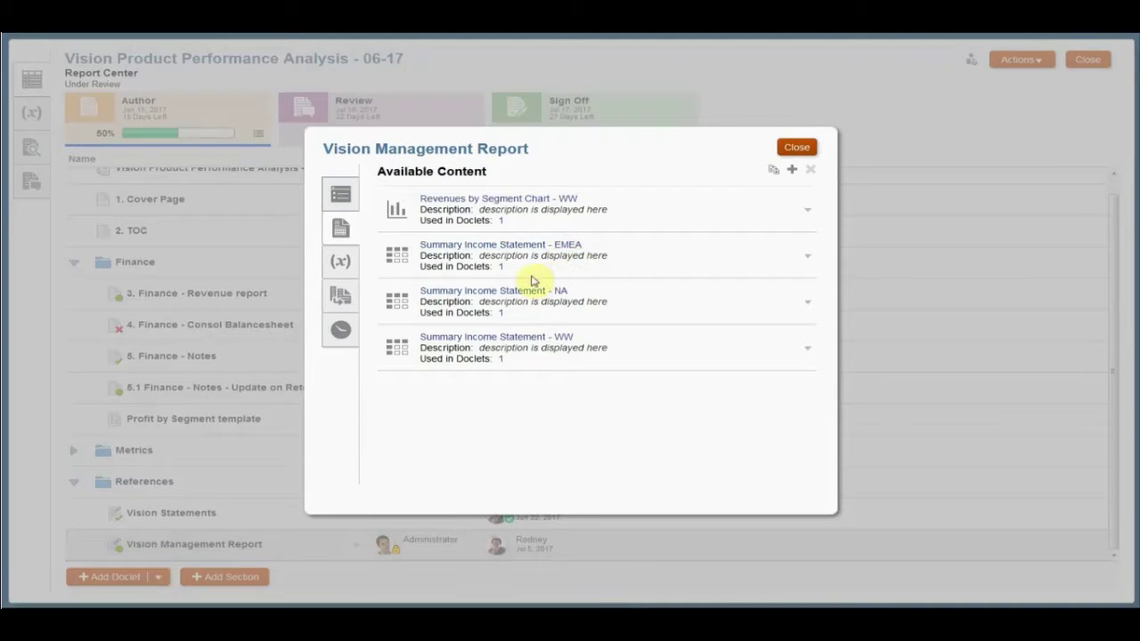
click(503, 270)
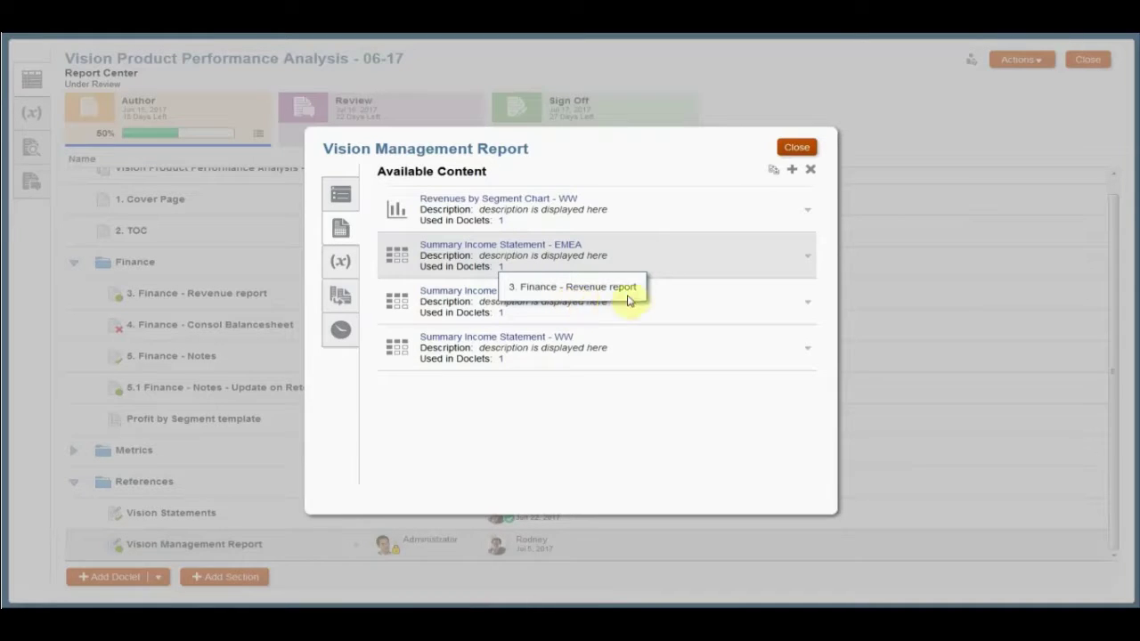
click(790, 149)
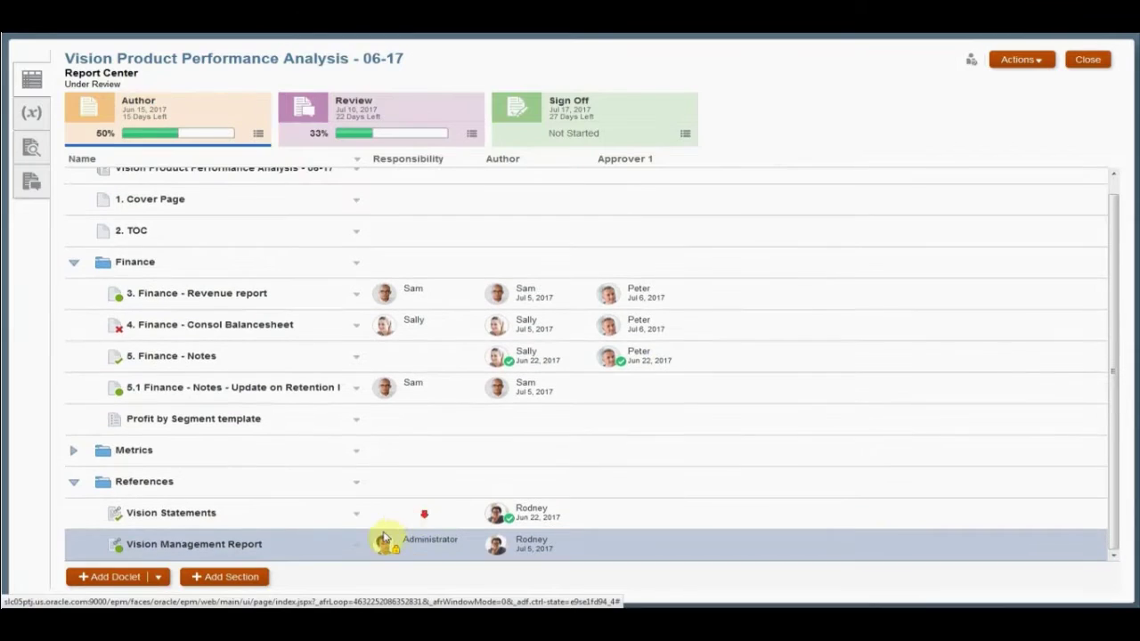
Start a Refresh Report Snapshot for the Vision Management Report via Act on Content
click(357, 546)
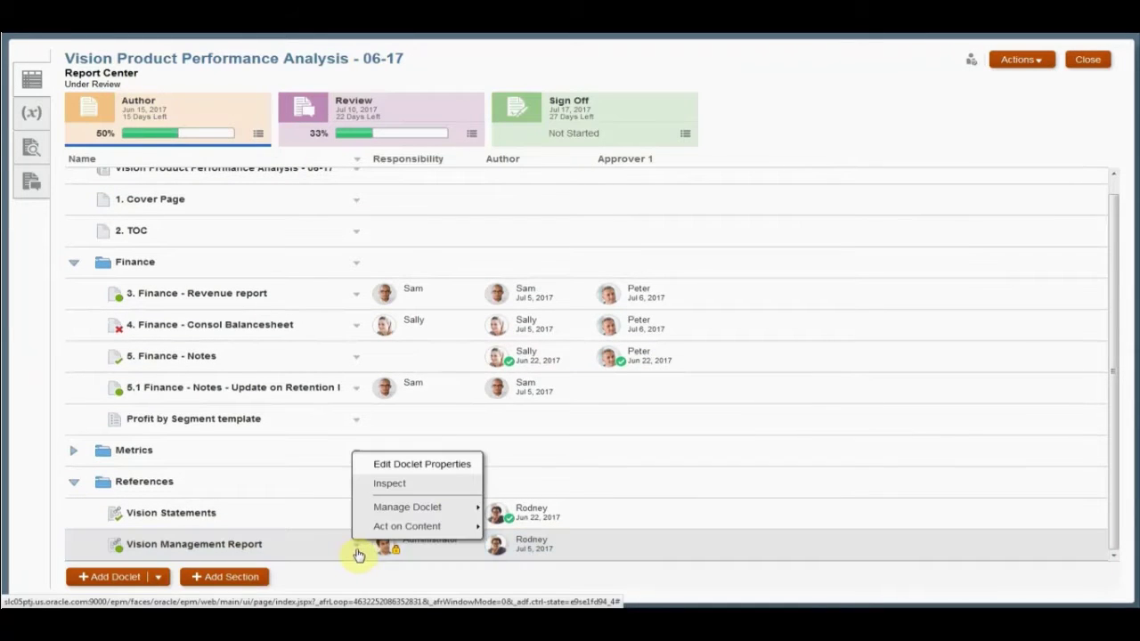
mouse_move(417, 535)
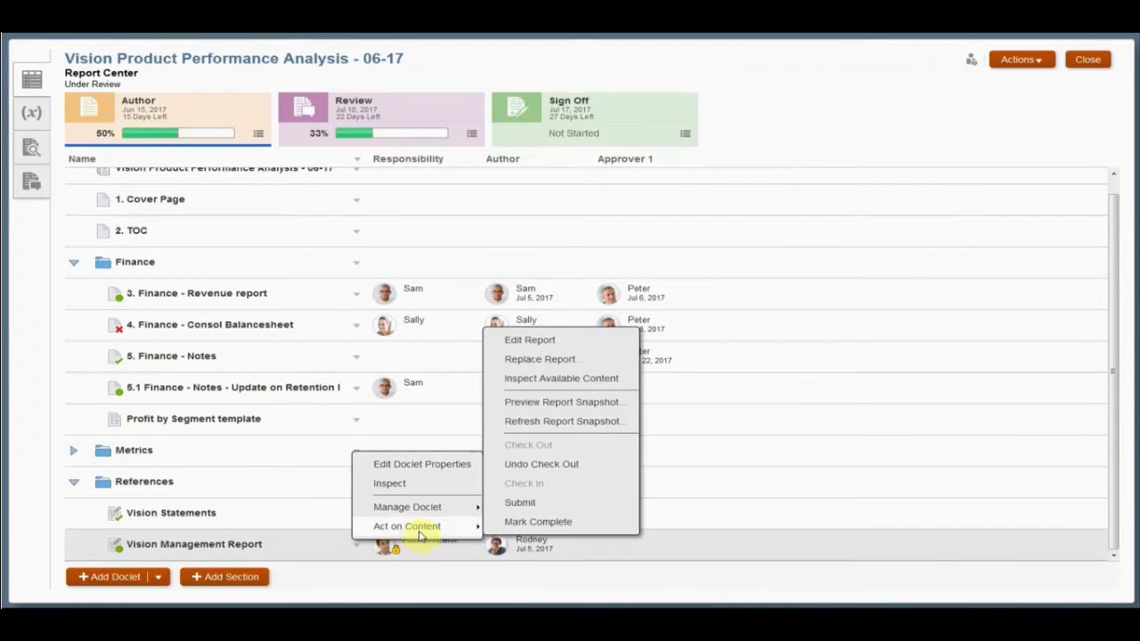
click(547, 430)
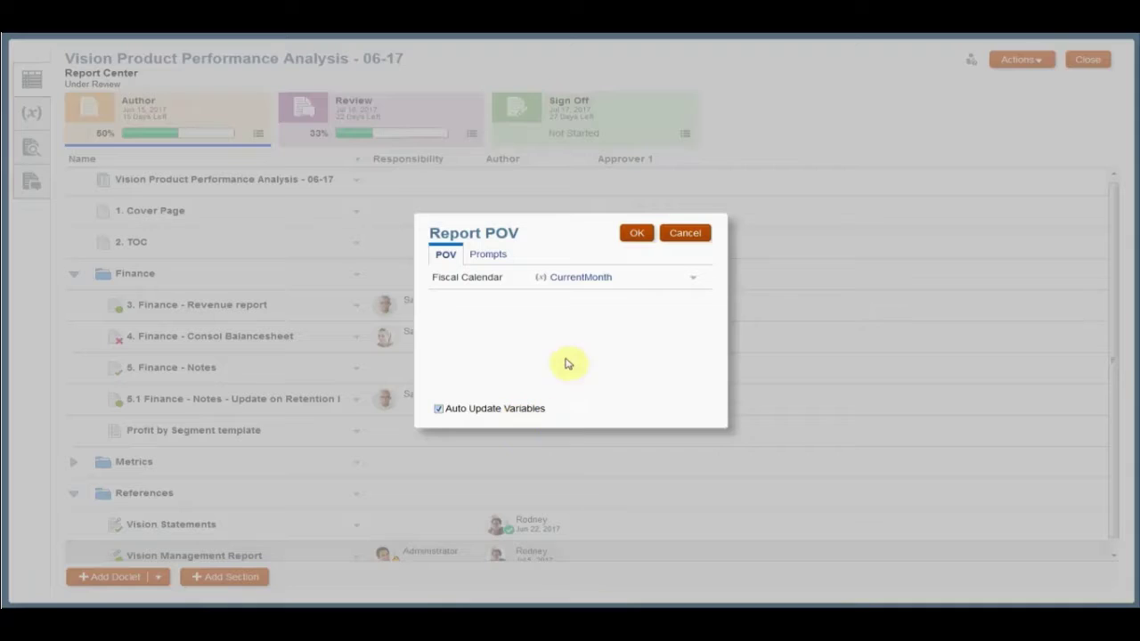
Set the reporting region prompt to Worldwide, North America, EMEA and APAC, then refresh the snapshot
click(489, 256)
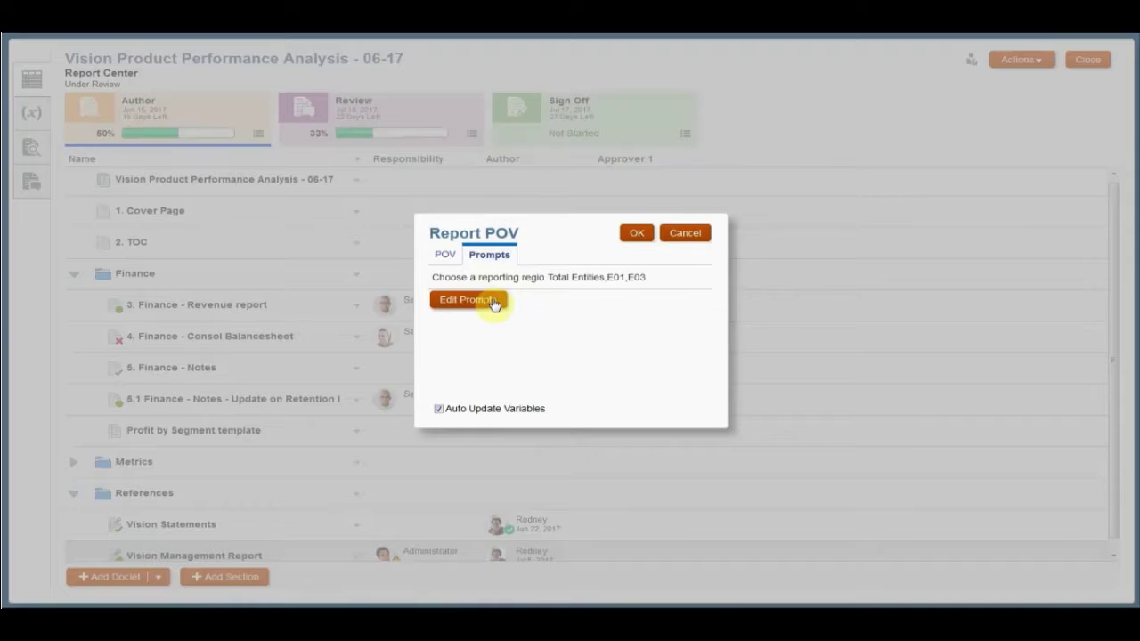
click(494, 305)
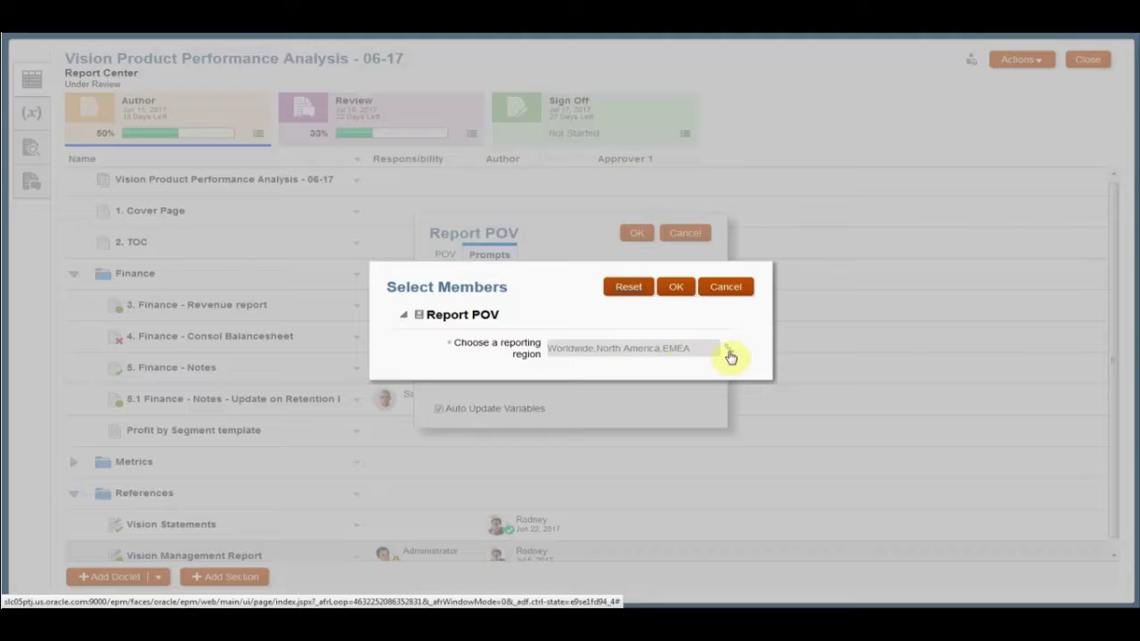
click(728, 353)
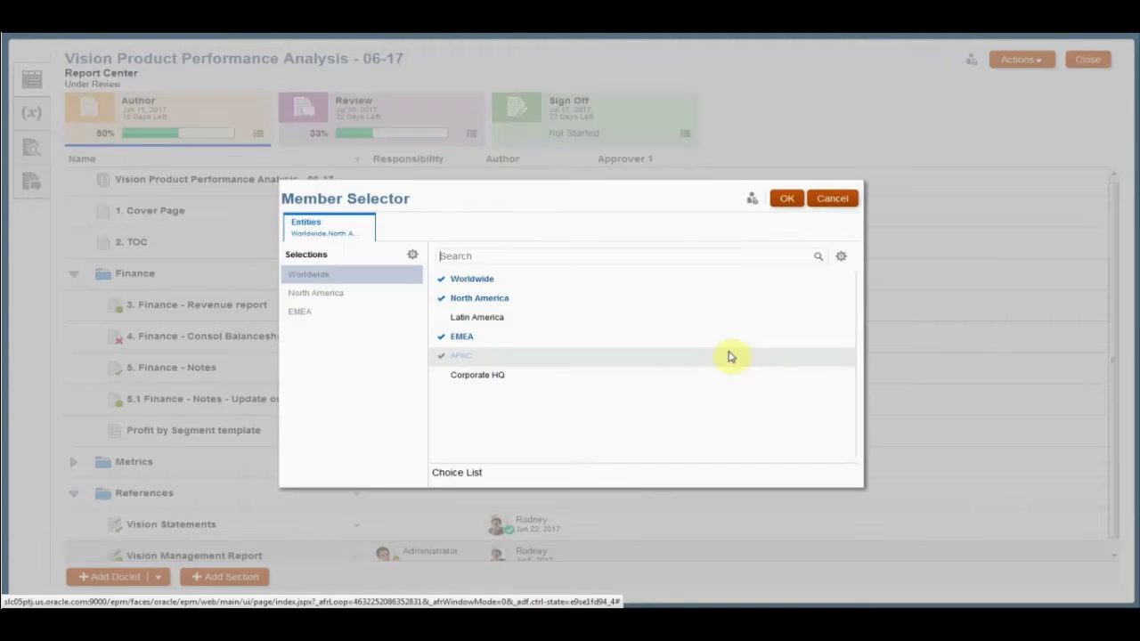
click(441, 358)
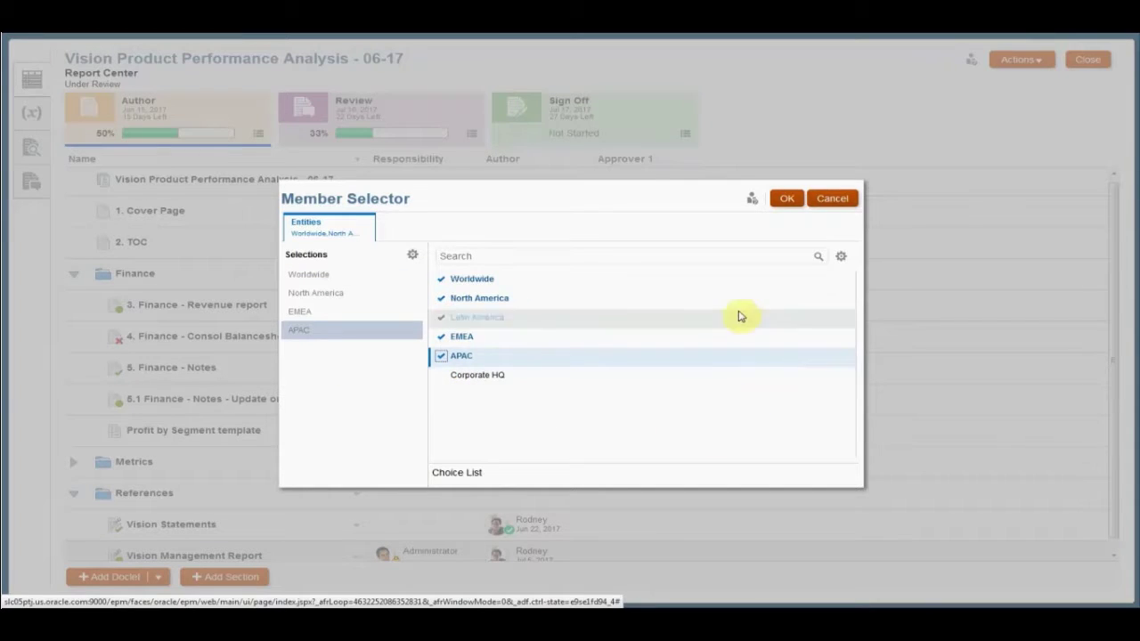
click(786, 203)
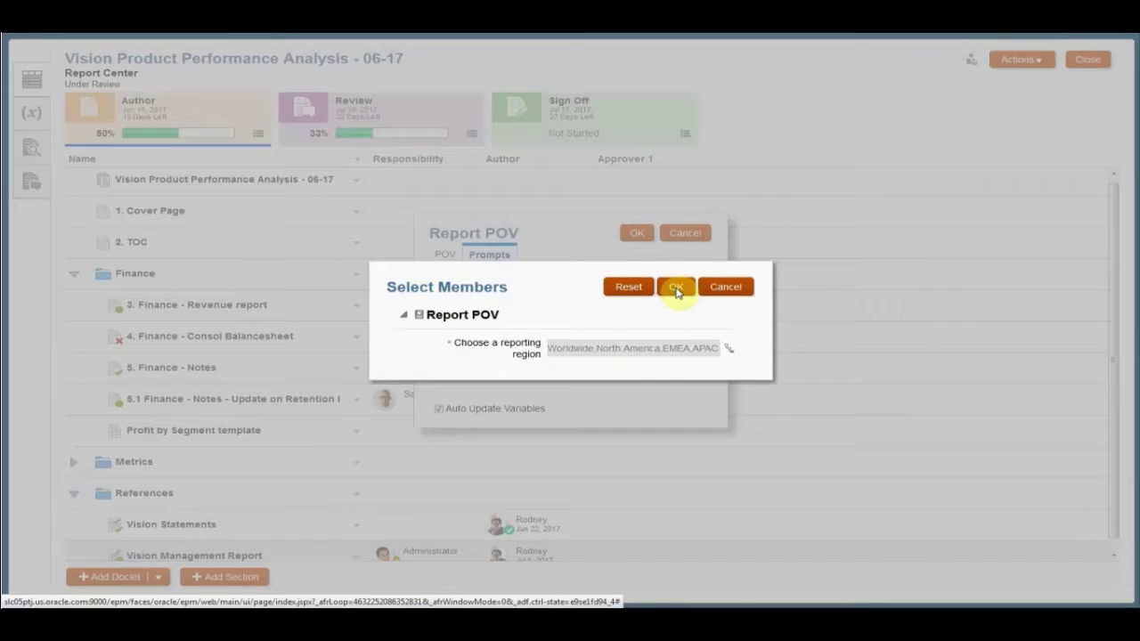
click(676, 288)
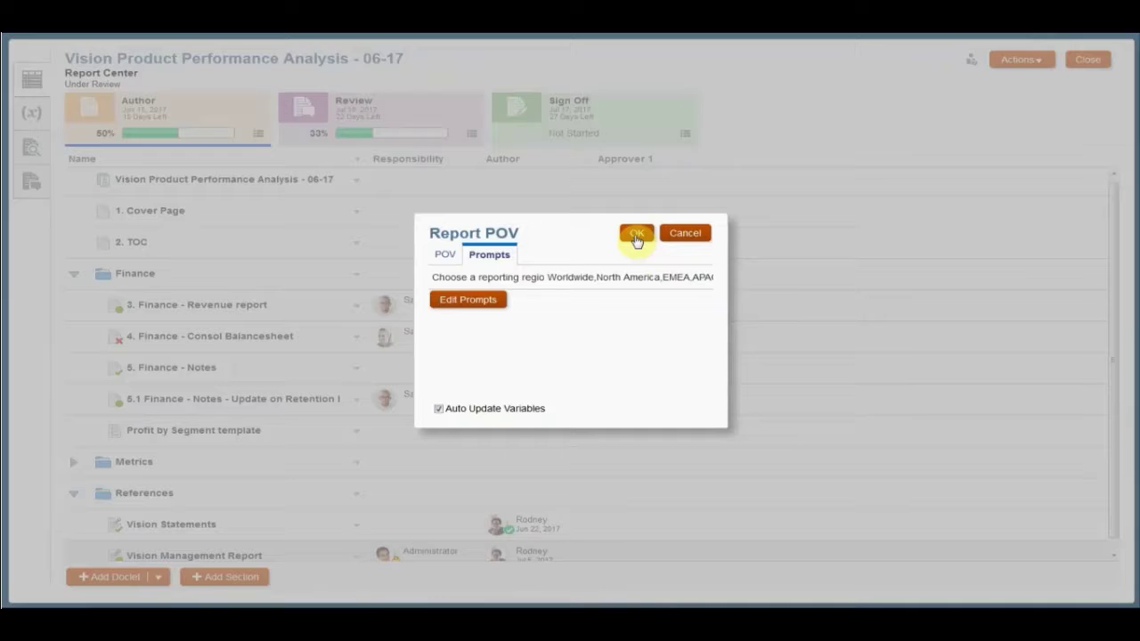
click(636, 236)
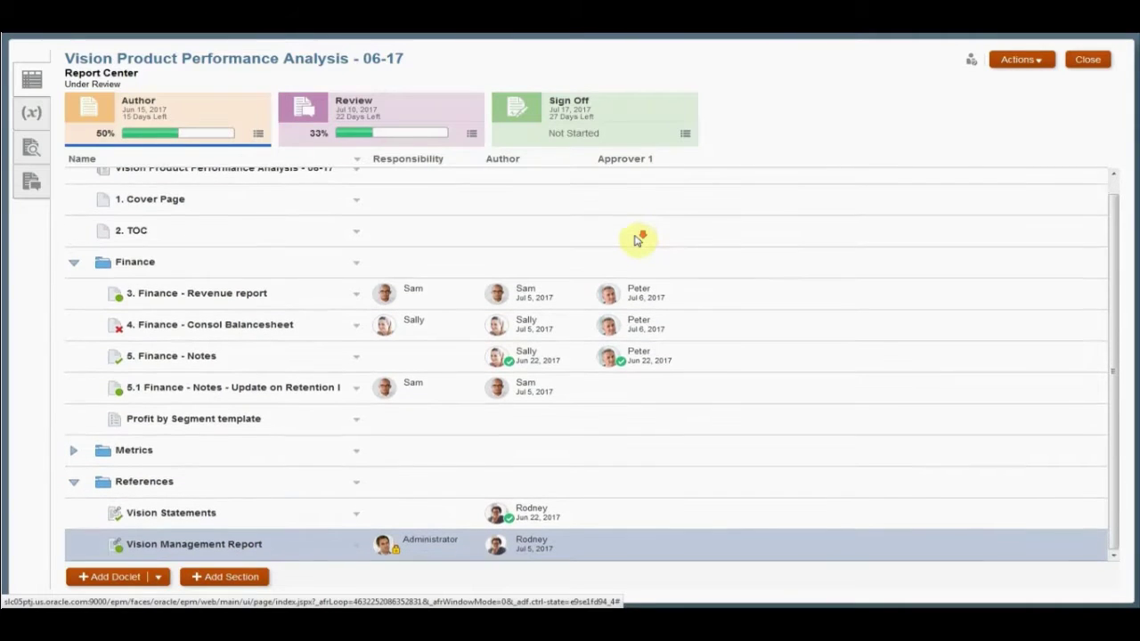
Inspect the Vision Management Report's available content, now including Summary Income Statement - APAC
click(359, 547)
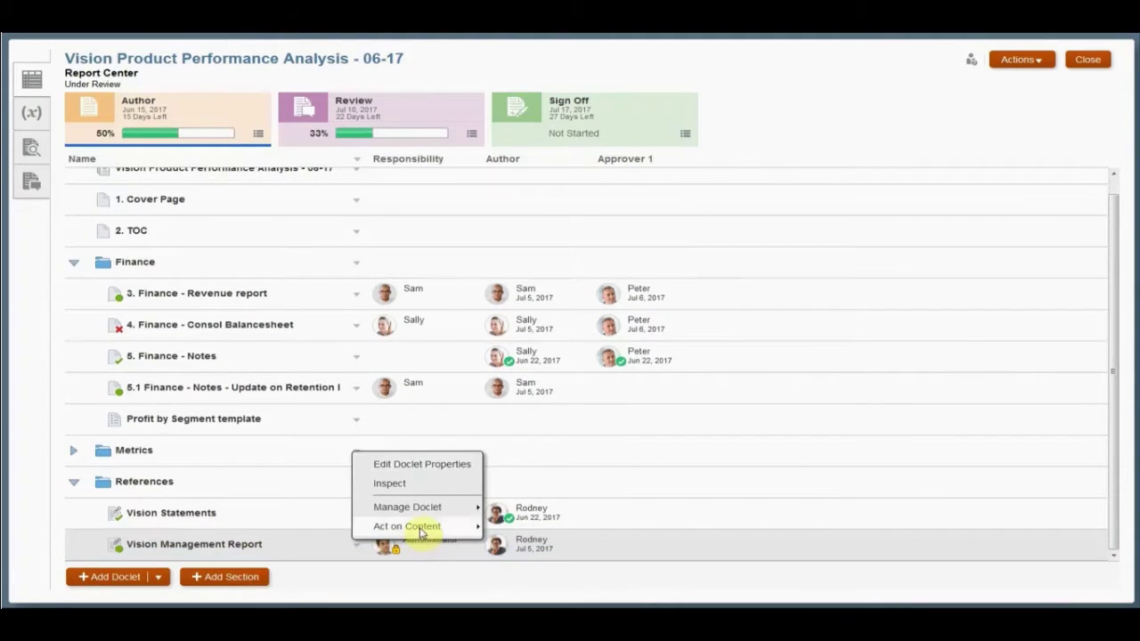
mouse_move(445, 529)
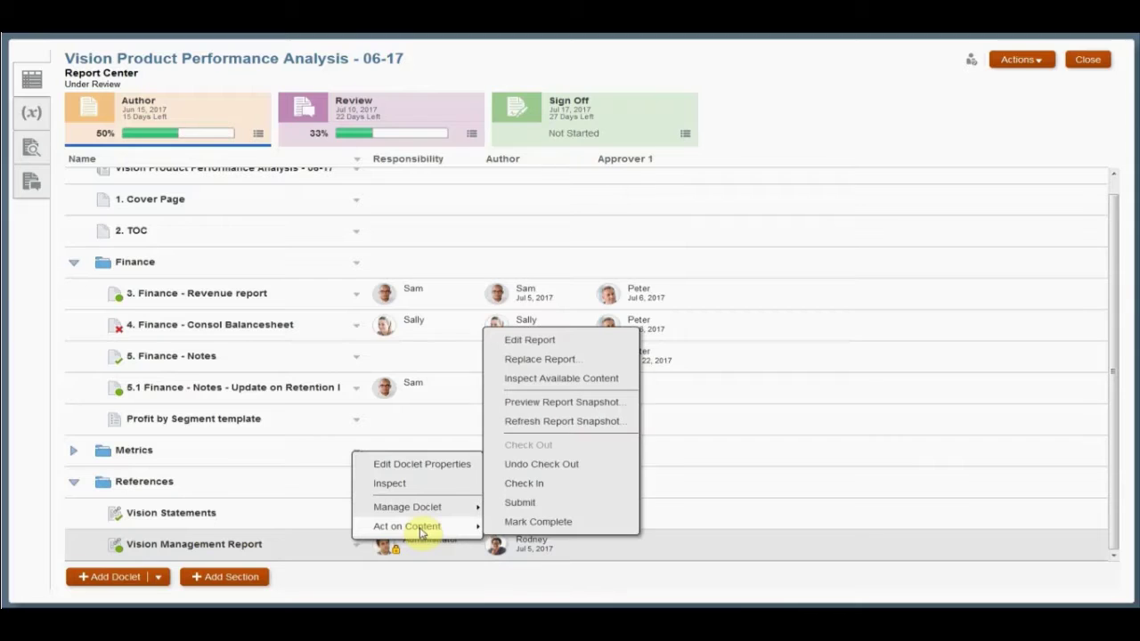
click(520, 379)
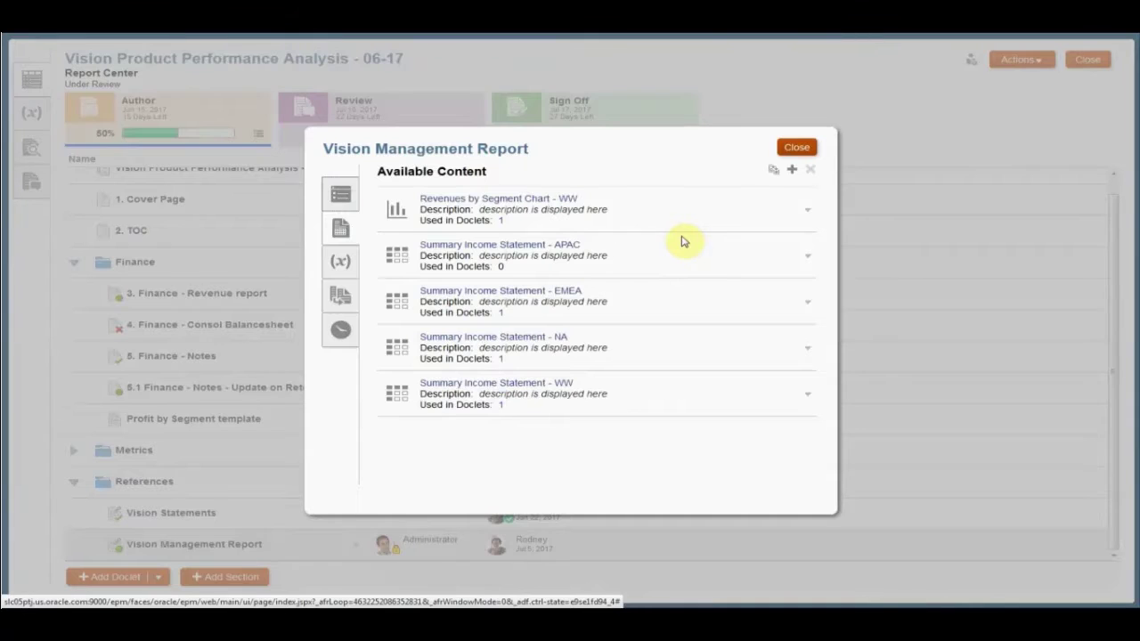